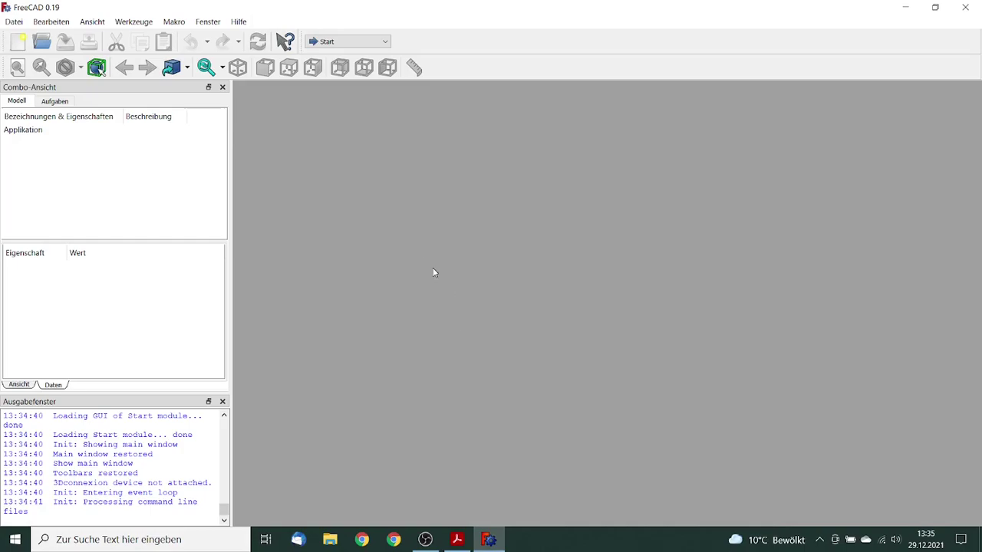
Step: Create a new document and switch to the Part Design workbench
left_click(13, 21)
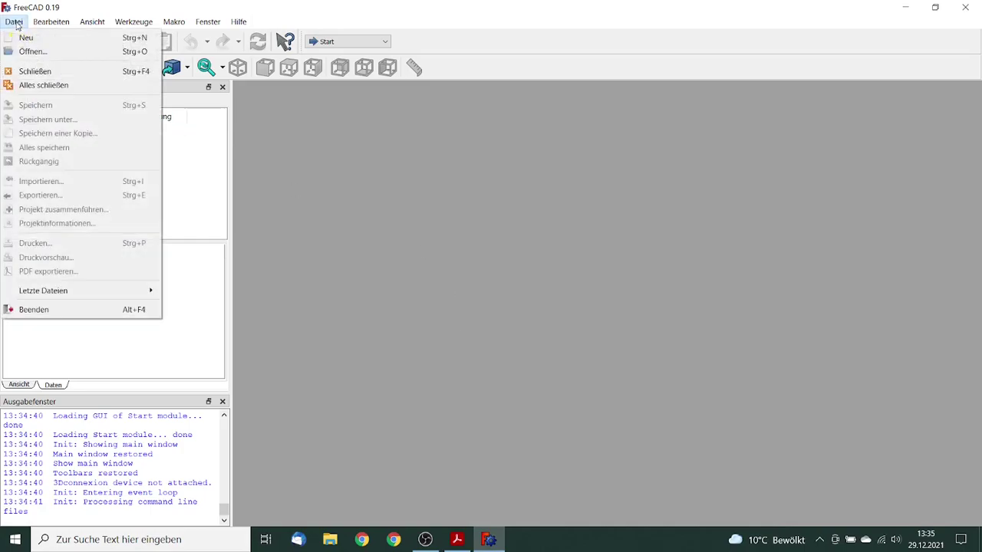
left_click(22, 36)
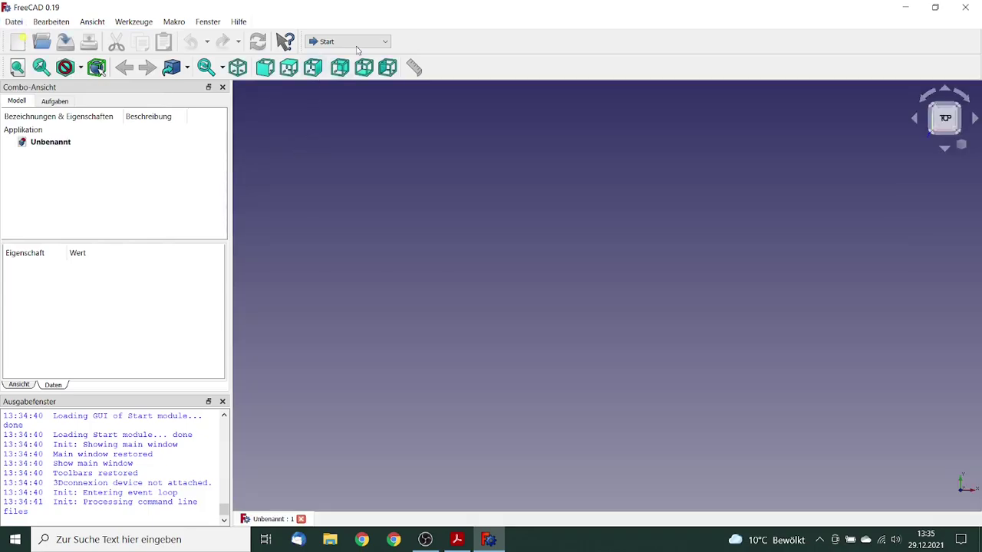
left_click(385, 42)
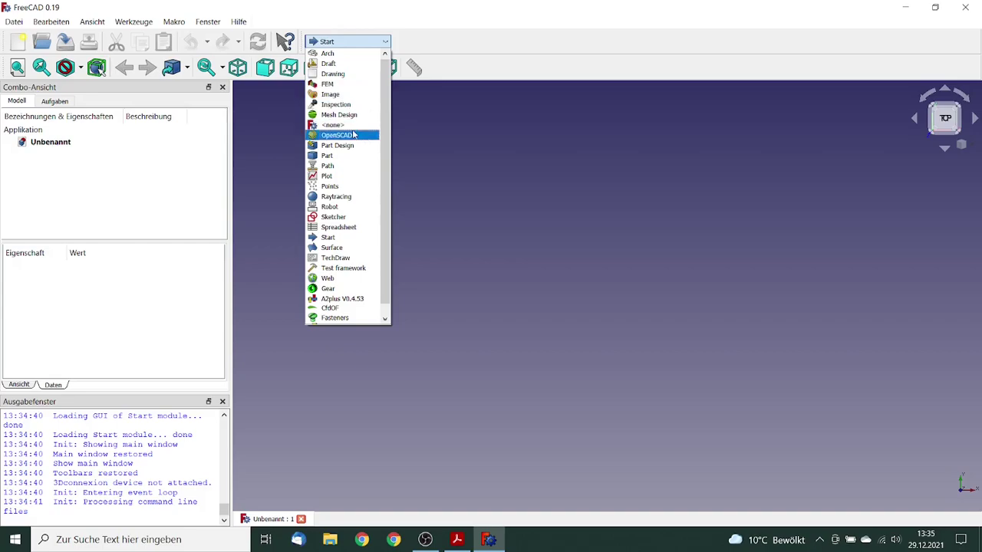
left_click(338, 146)
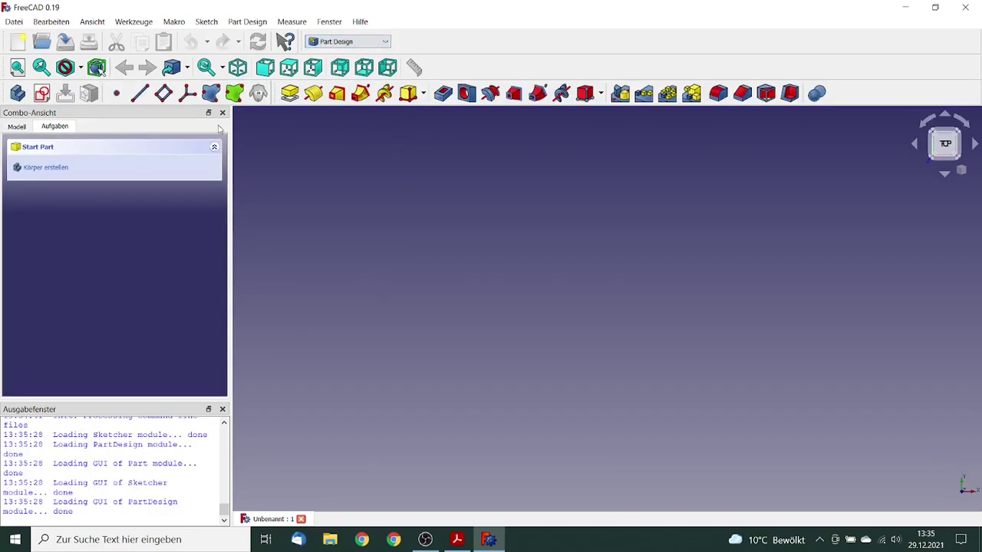
Step: Add a body and start a new sketch on the XY_Plane
left_click(17, 93)
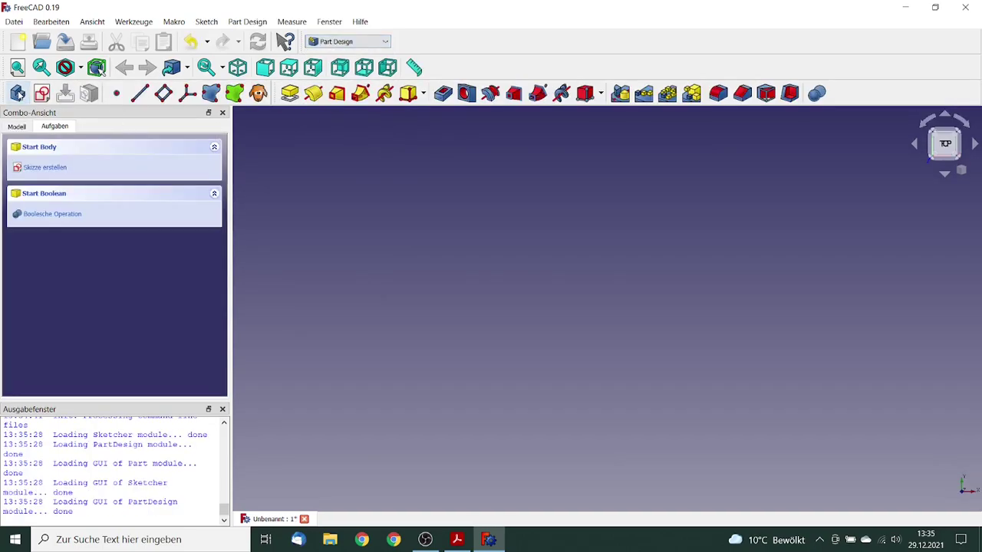
left_click(47, 167)
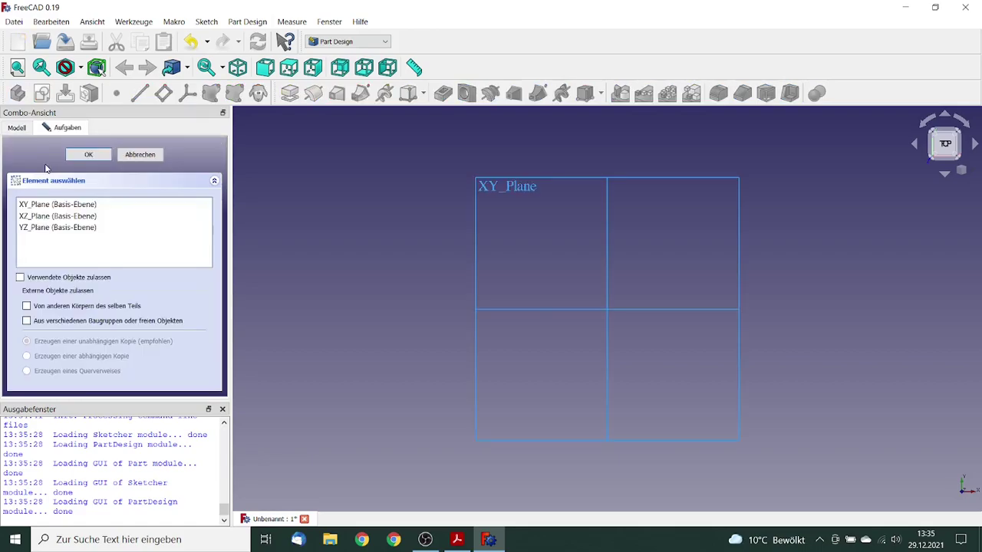
left_click(69, 206)
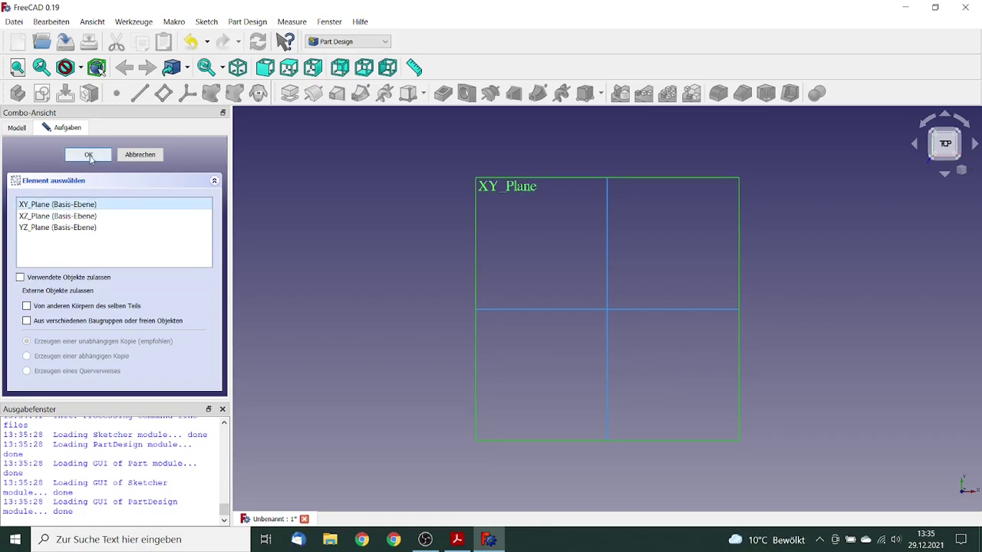
left_click(89, 155)
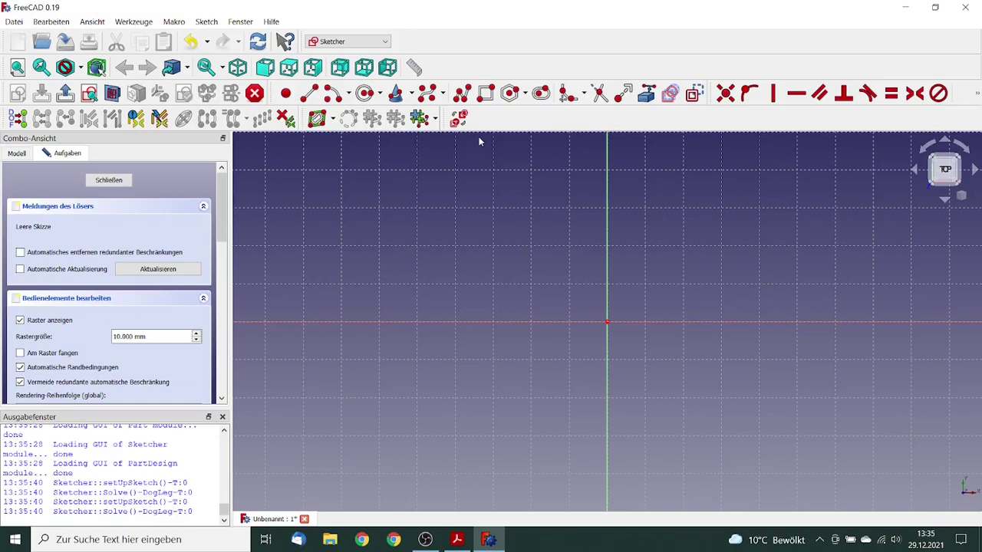
Step: Draw a circle centred on the origin, plus a larger circle centred slightly up-right
left_click(366, 93)
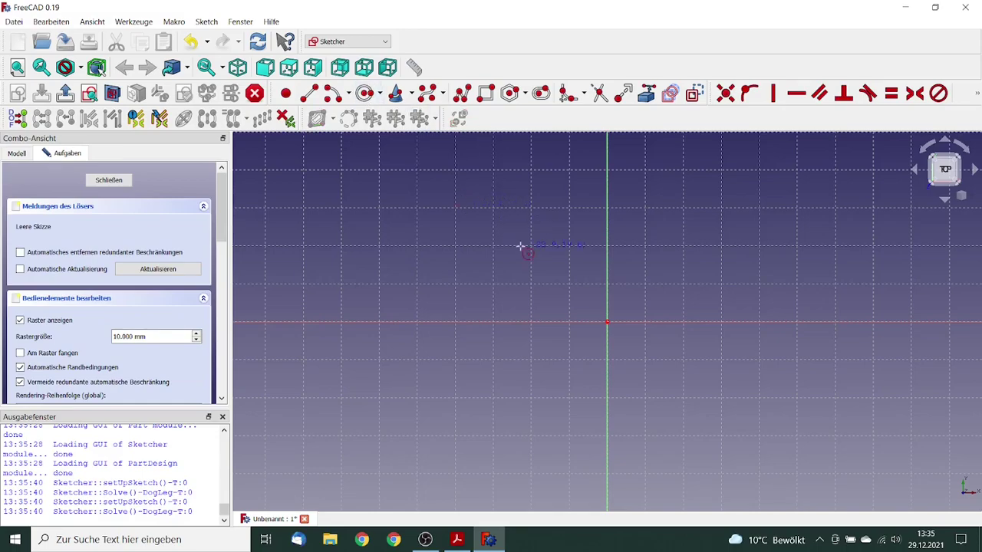
left_click(606, 322)
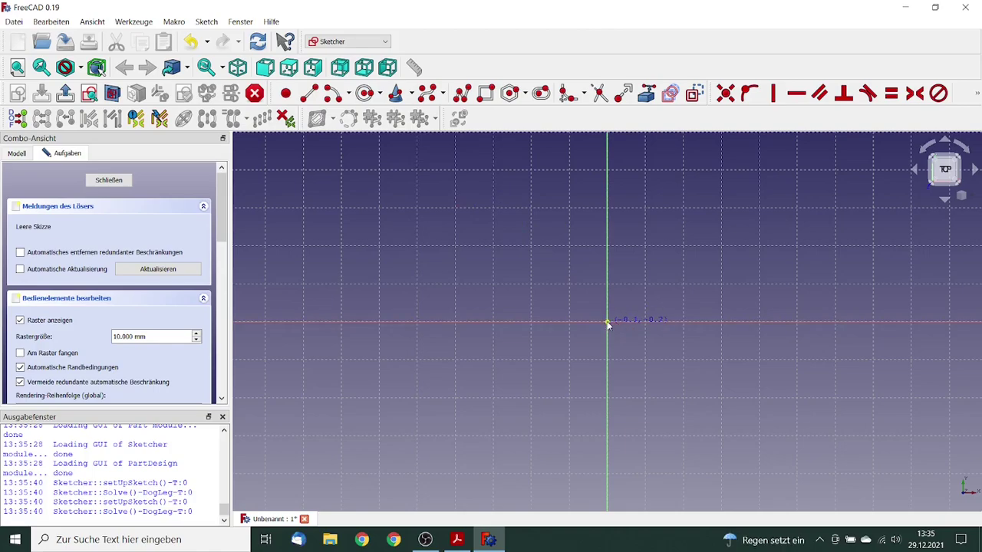
left_click(701, 409)
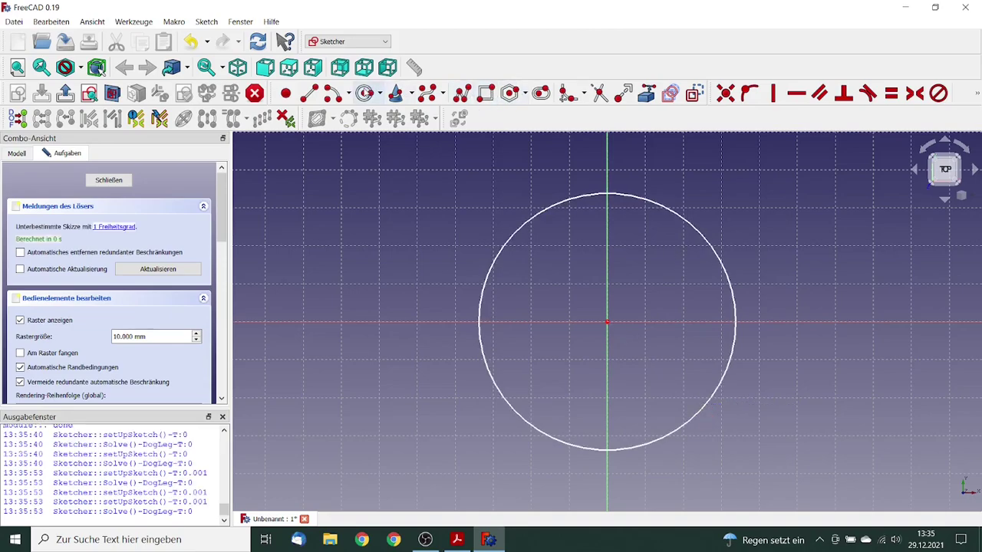
left_click(365, 93)
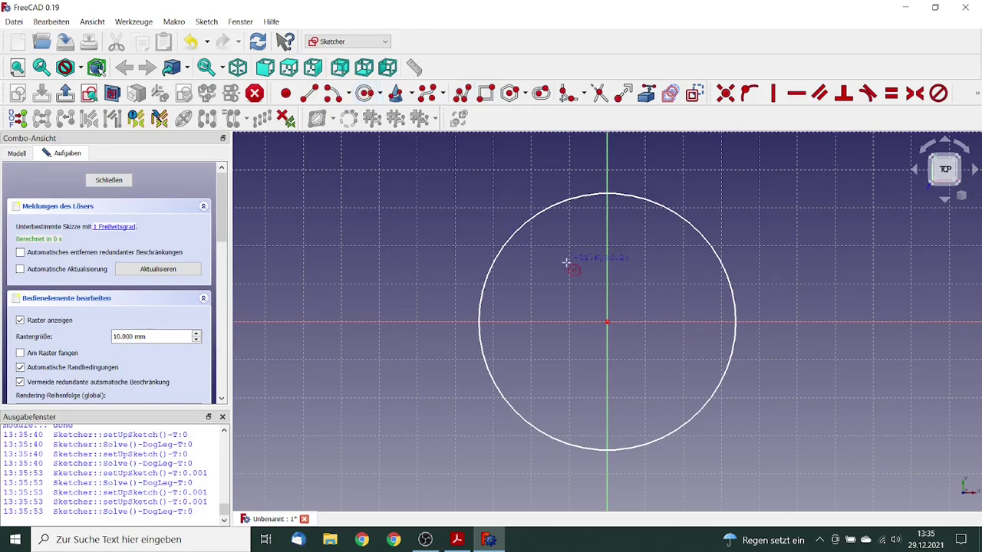
right_click(641, 289)
left_click(641, 291)
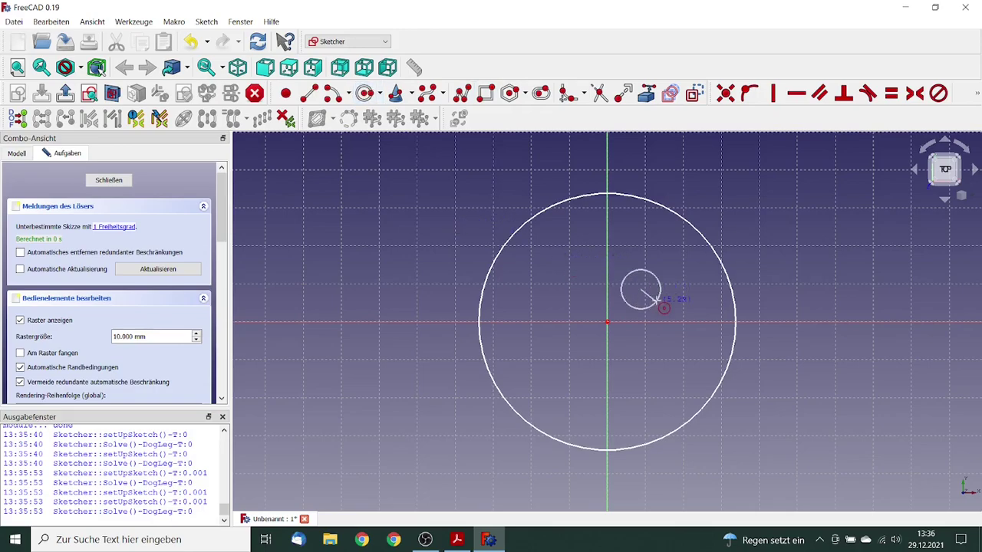
left_click(767, 433)
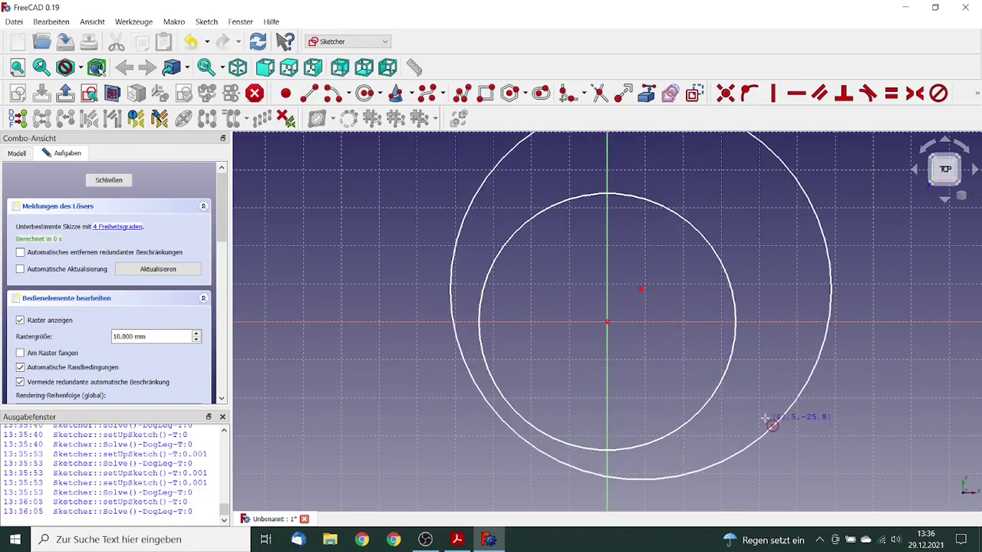
right_click(764, 418)
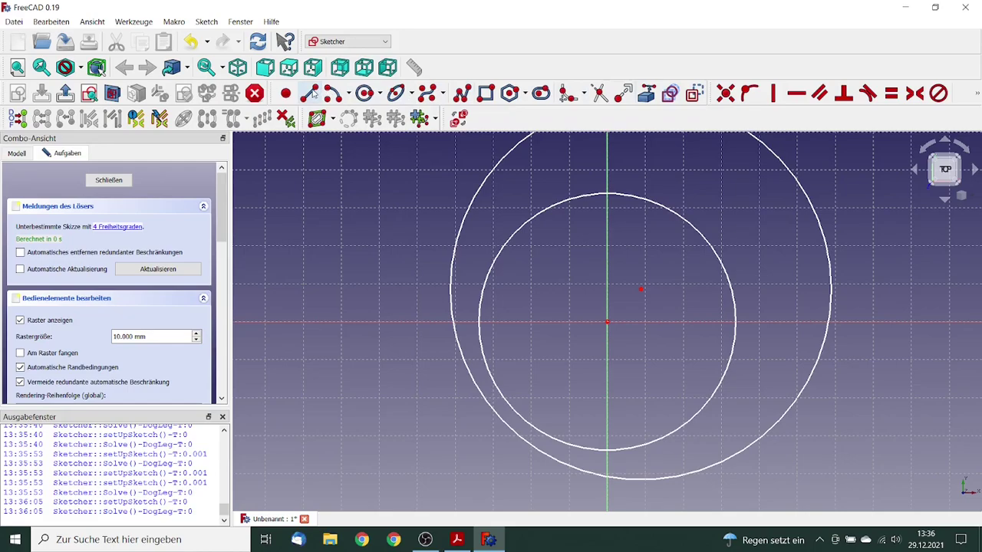
Step: Draw a short line from the sketch origin to the larger circle's centre
left_click(311, 93)
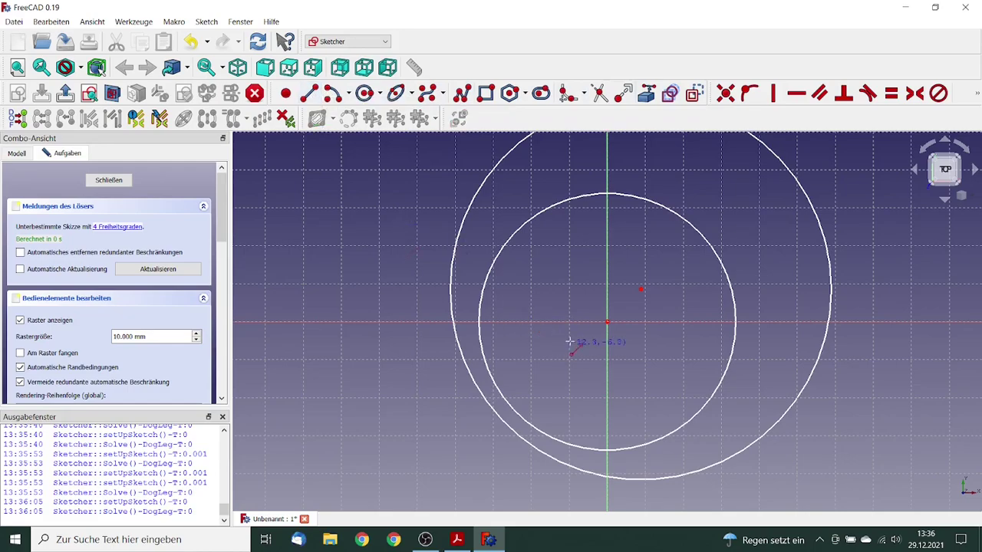
left_click(608, 322)
left_click(640, 289)
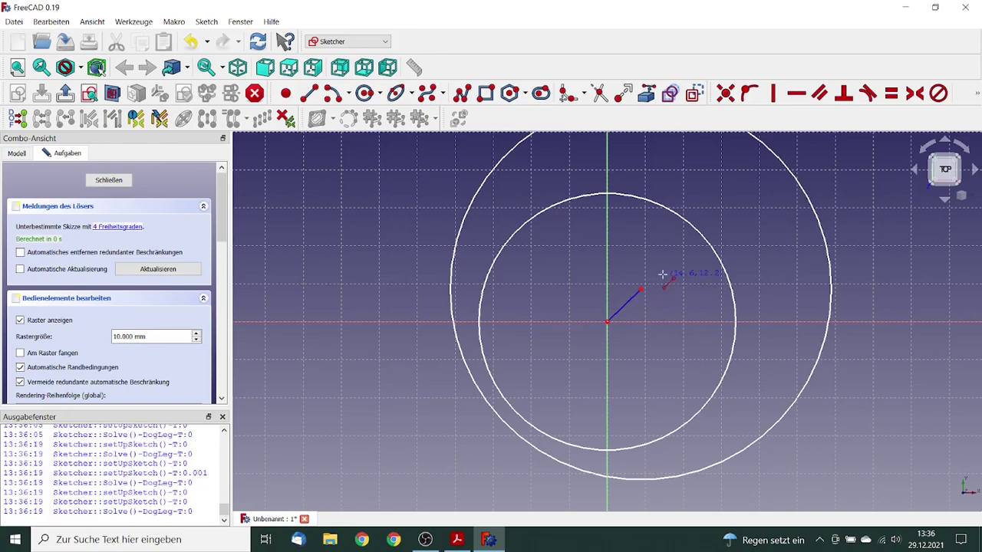
right_click(663, 276)
Step: Try an angle constraint on the vertical axis, dismiss the warning, and select the new line
left_click(607, 280)
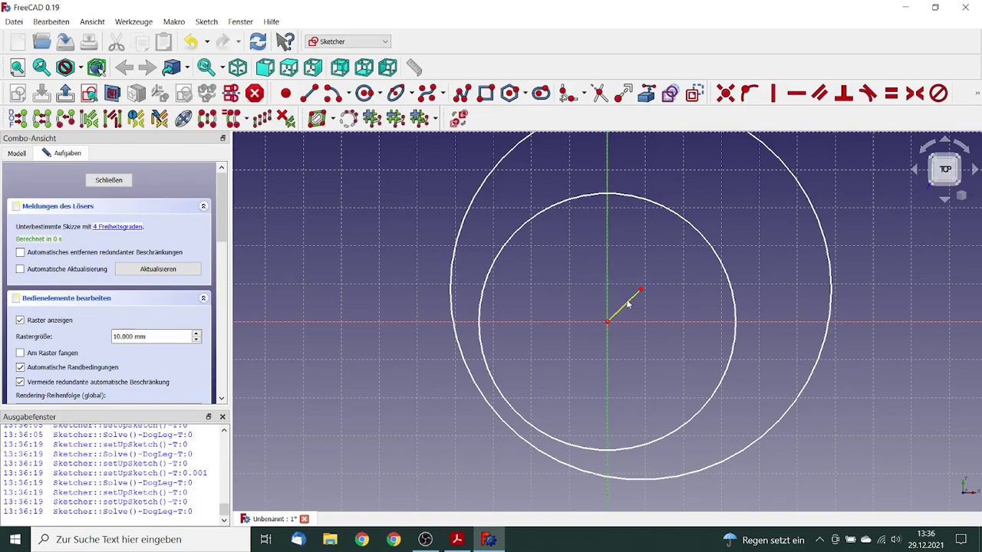
left_click(977, 92)
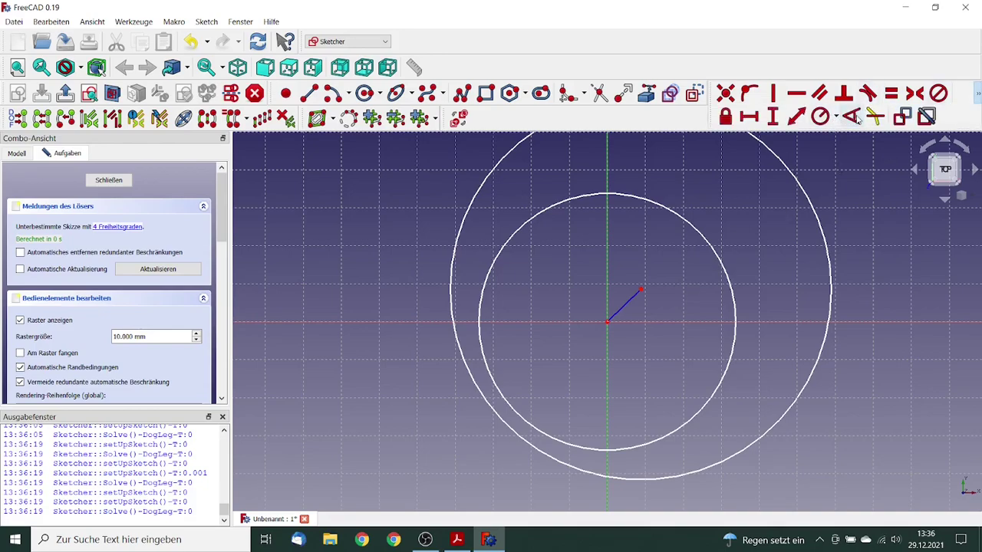
left_click(851, 116)
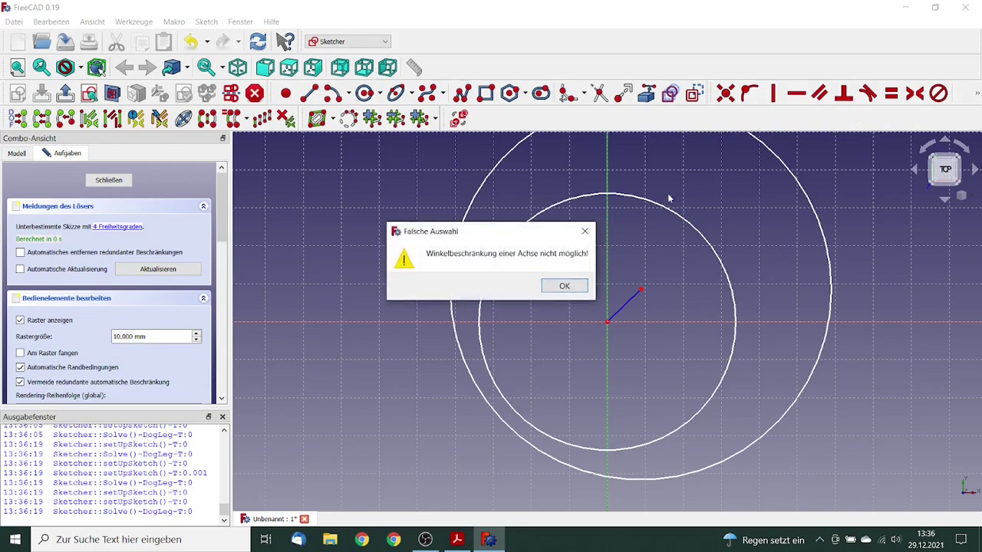
left_click(579, 281)
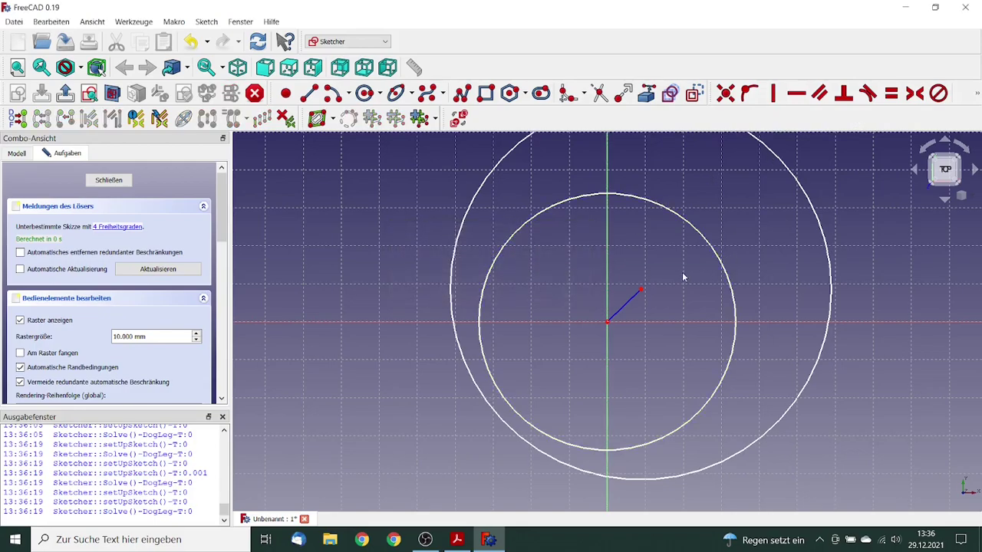
left_click(630, 301)
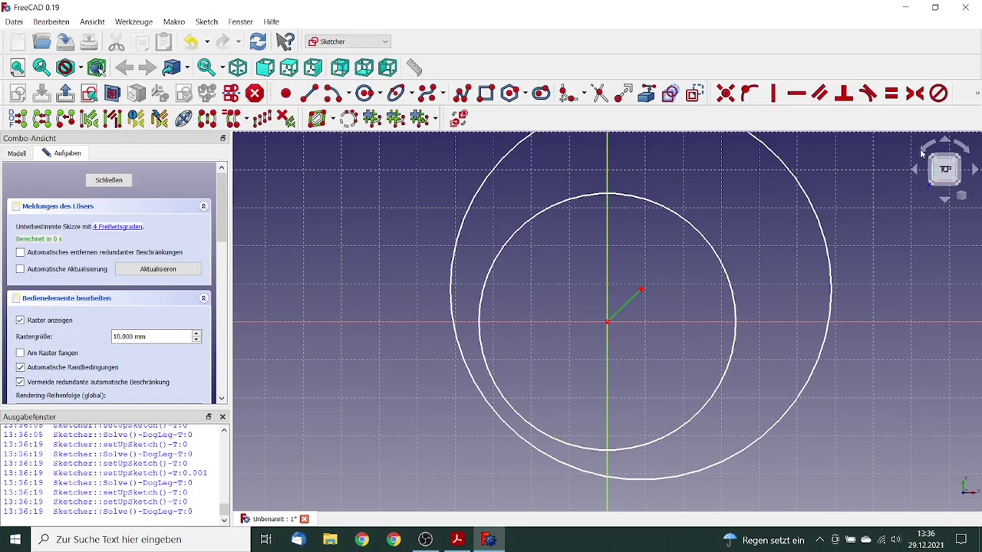
Step: Constrain the short line's angle to 47.305 deg
left_click(977, 93)
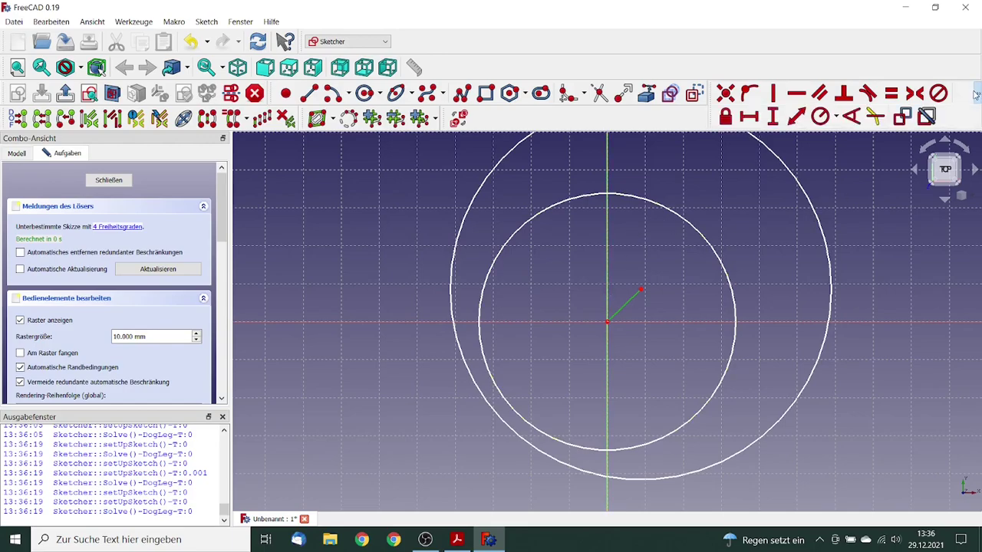
left_click(853, 117)
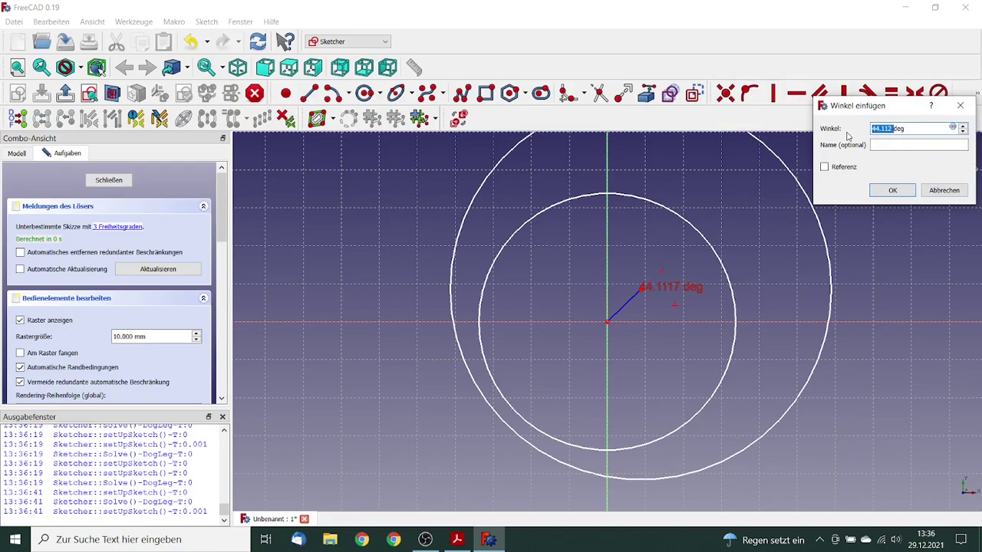
type("47.305")
key("Tab")
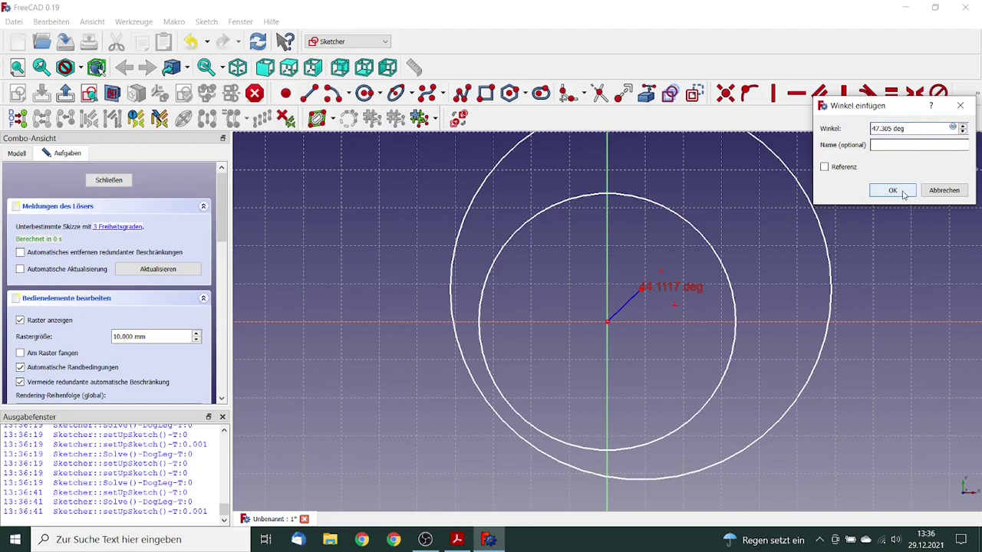
left_click(901, 192)
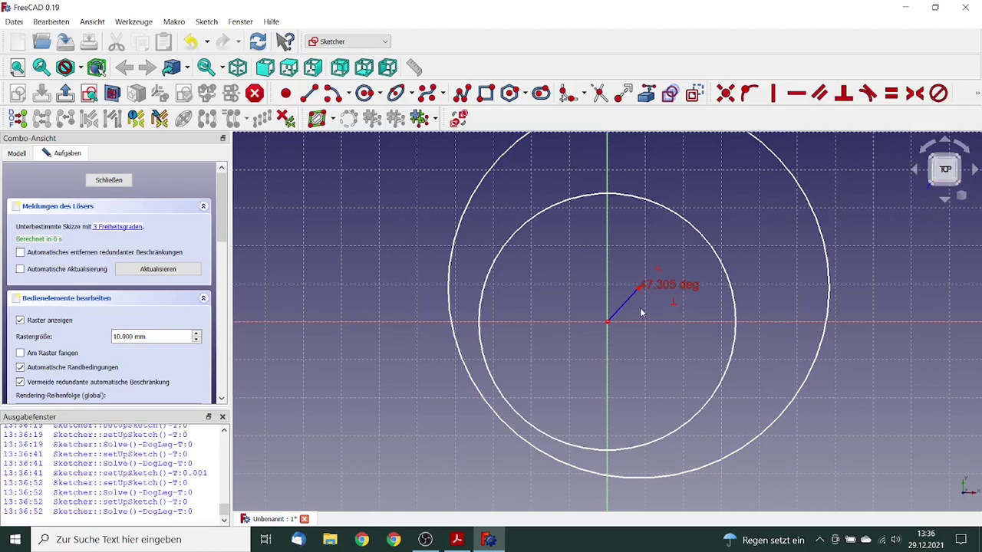
Step: Constrain the distance from the origin to the line's outer end to 1.5 mm
left_click(607, 322)
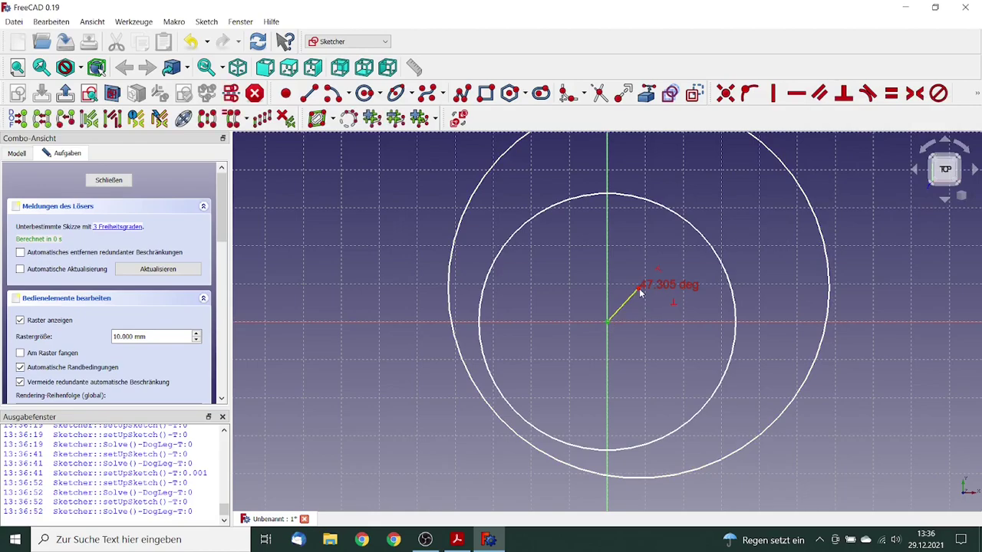
left_click(639, 291)
left_click(744, 268)
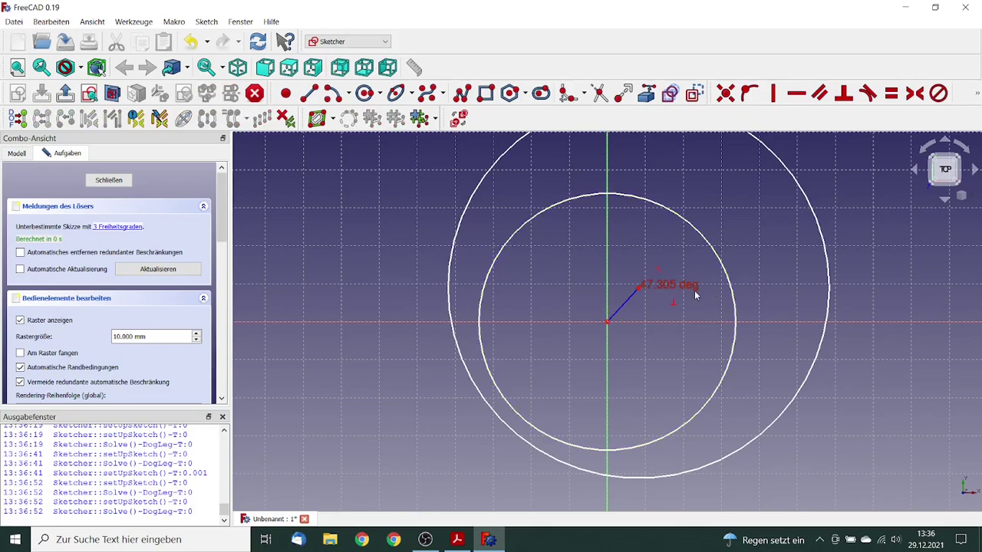
left_click(639, 288)
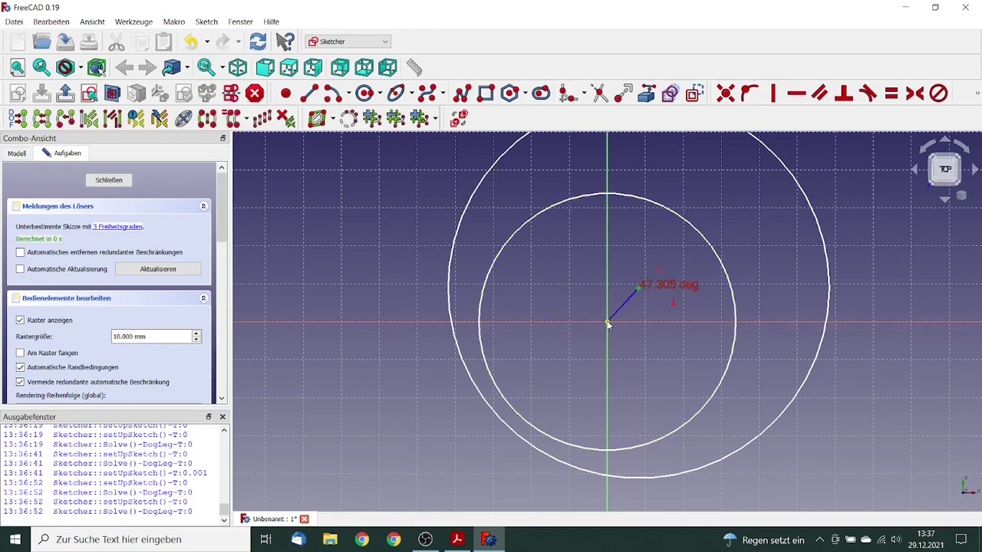
left_click(608, 322, "ctrl")
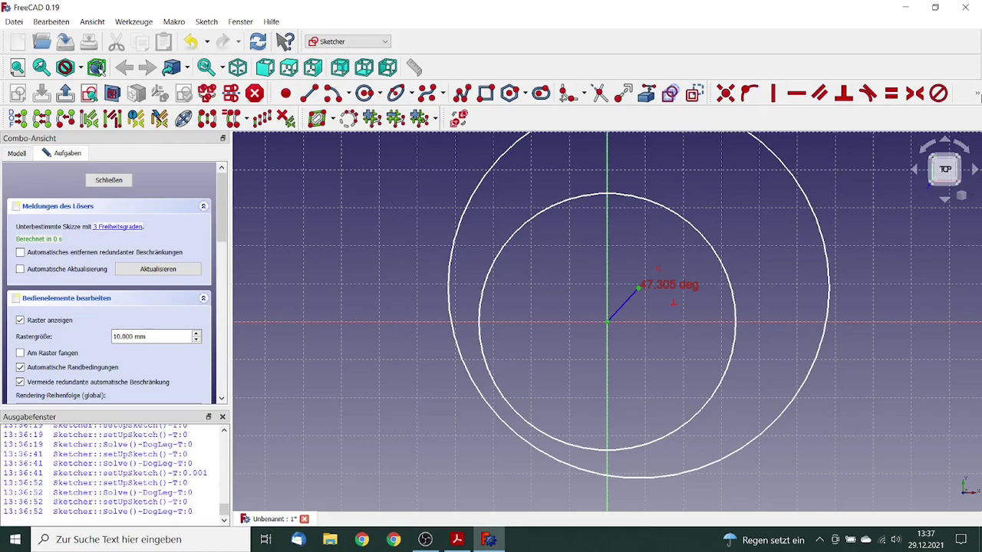
left_click(977, 94)
left_click(795, 116)
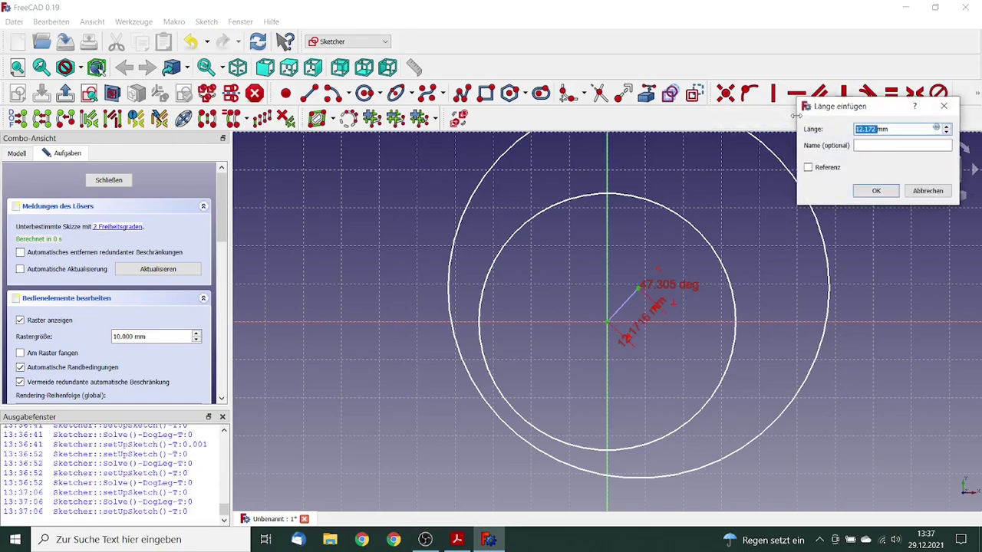
type("1.5")
left_click(885, 190)
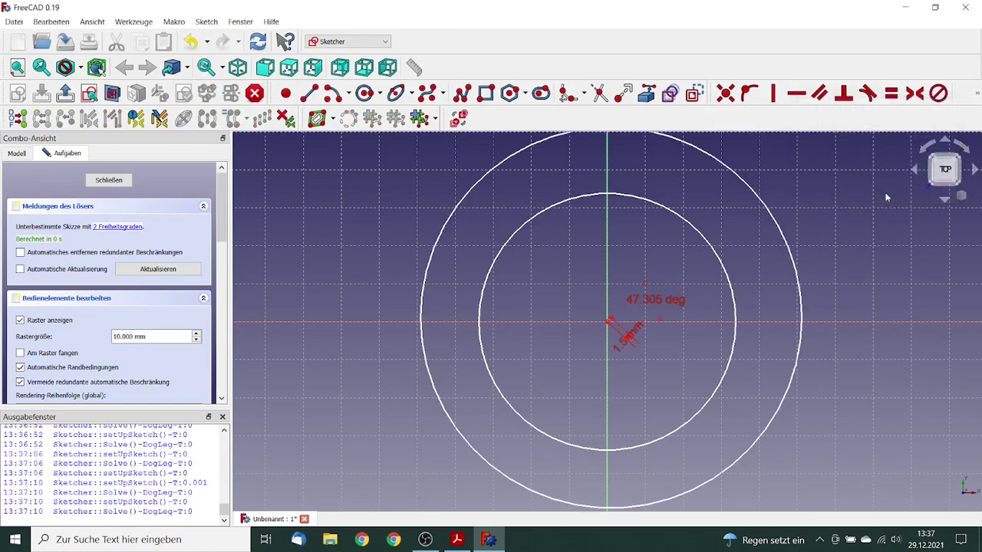
Step: Set the inner circle's diameter to 45 mm
left_click(721, 261)
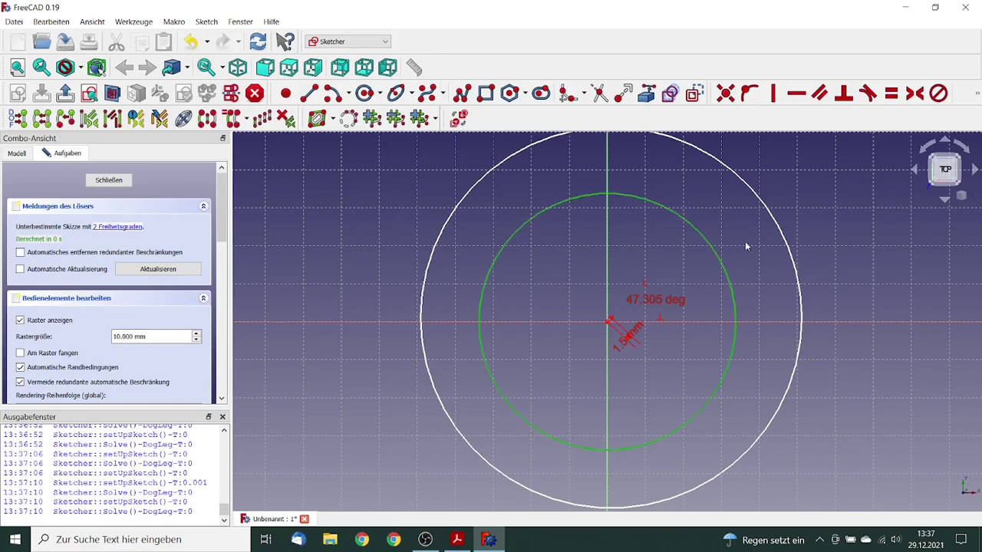
left_click(976, 93)
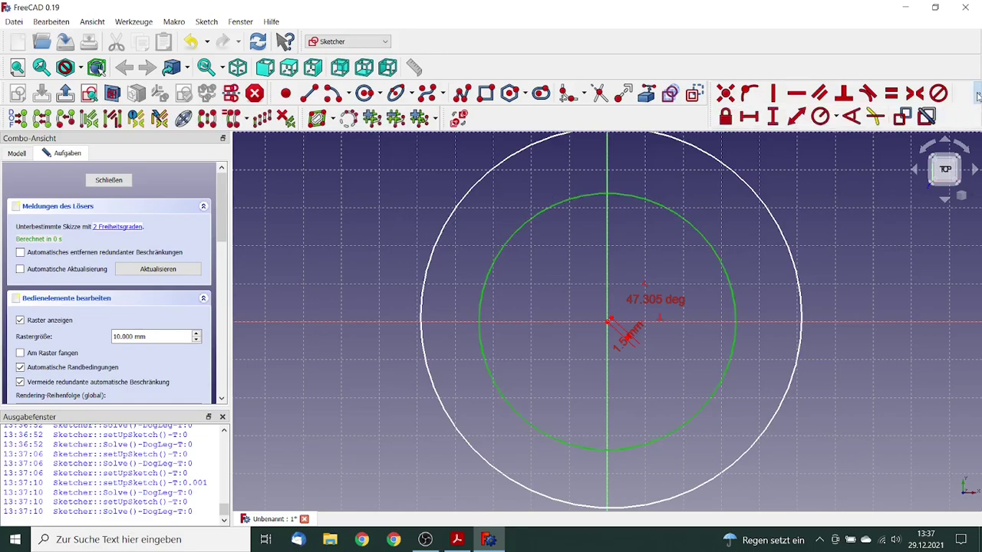
left_click(835, 117)
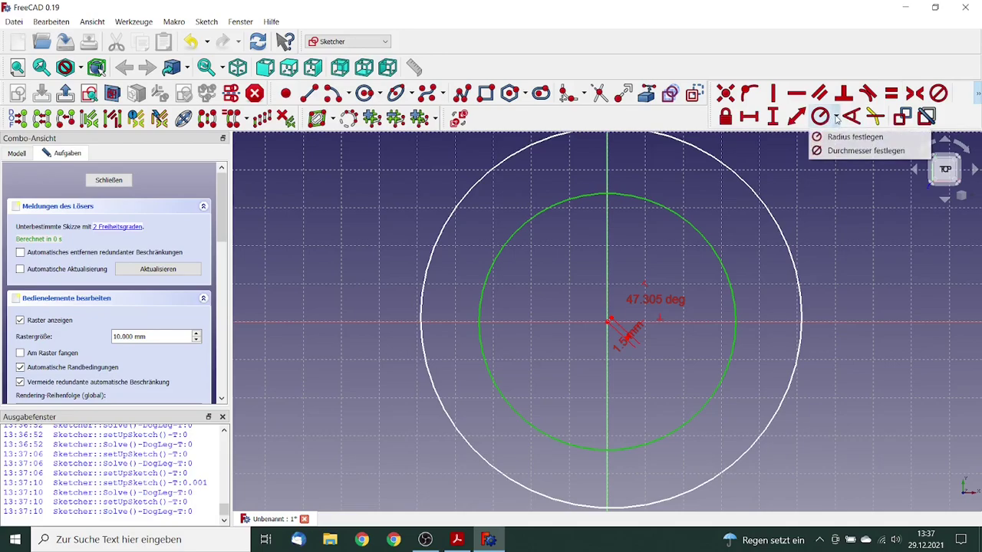
left_click(841, 151)
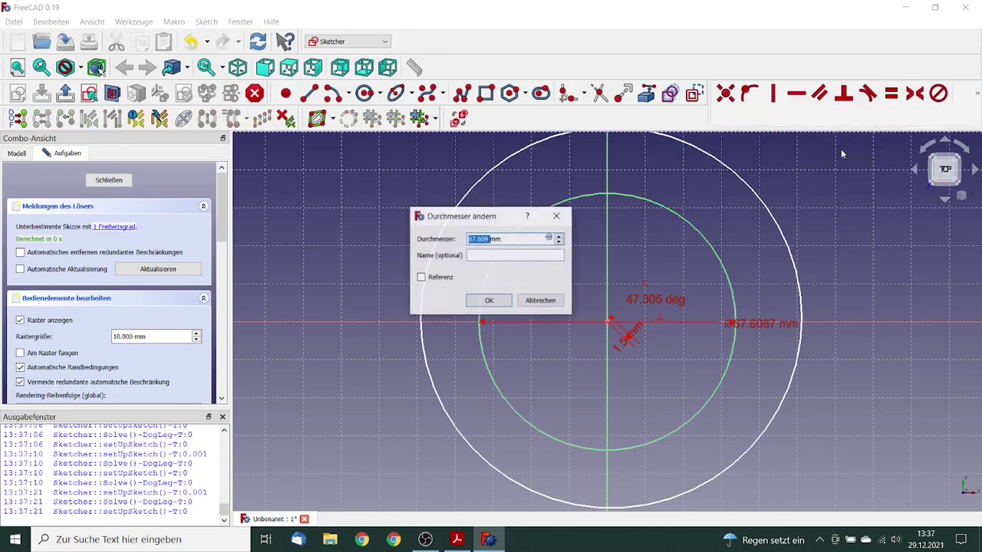
type("45")
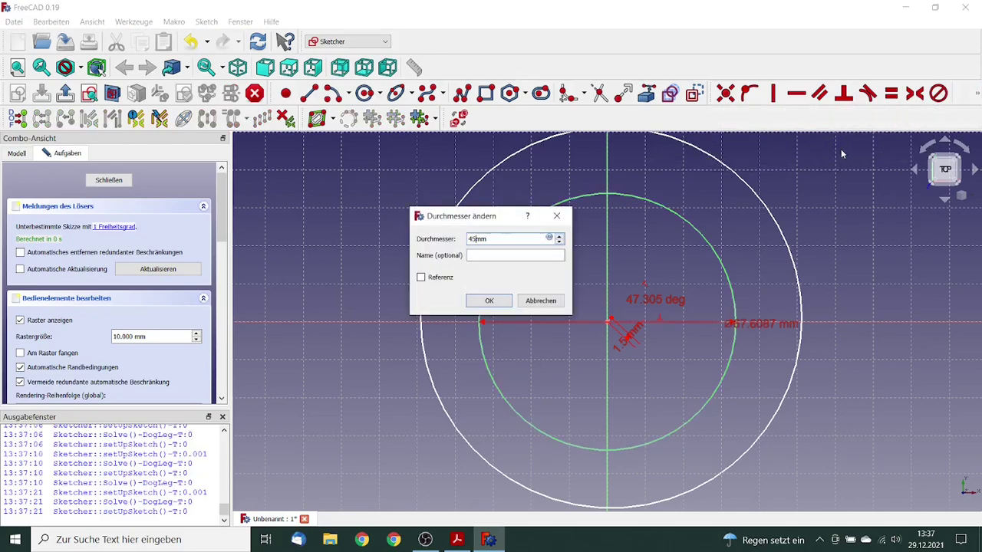
left_click(498, 300)
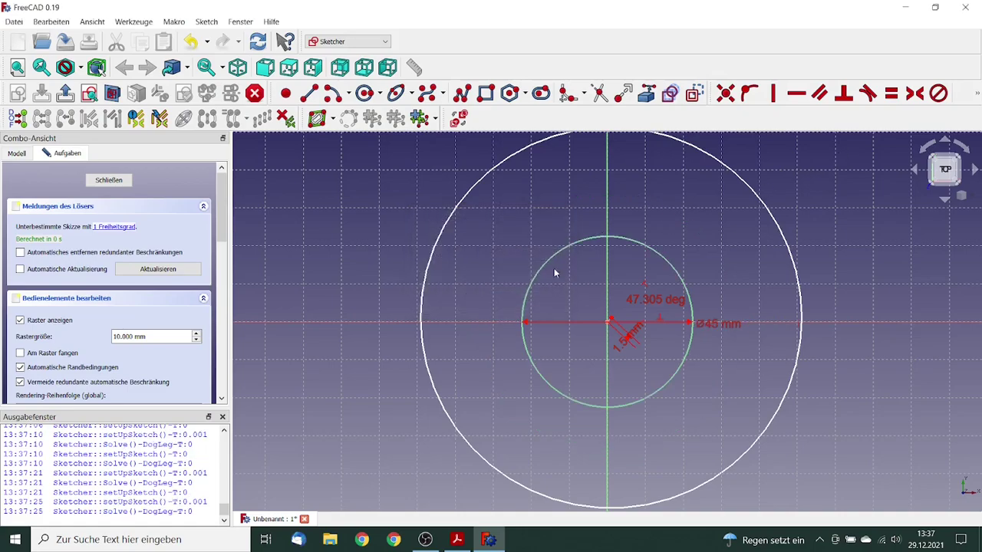
Step: Set the outer circle's diameter to 50 mm
left_click(759, 200)
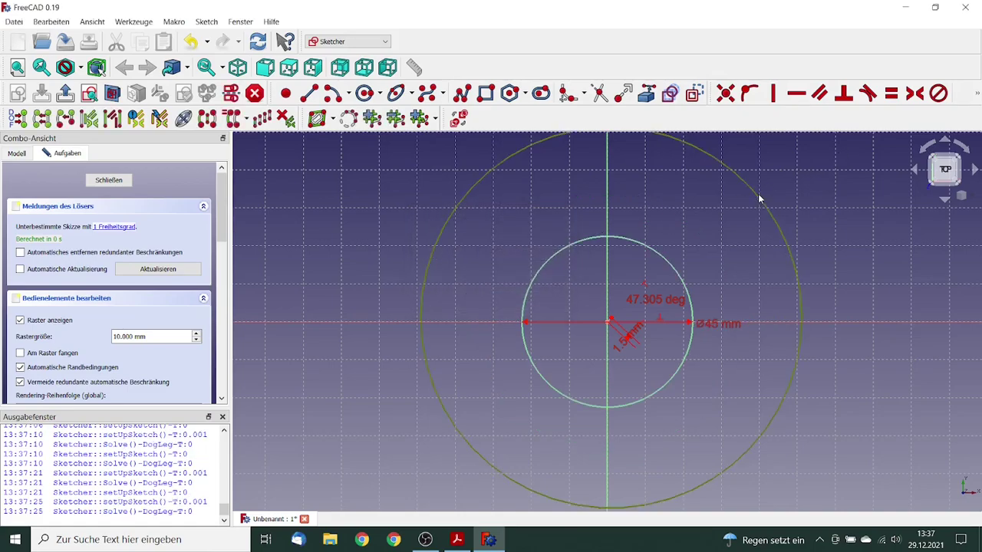
left_click(977, 94)
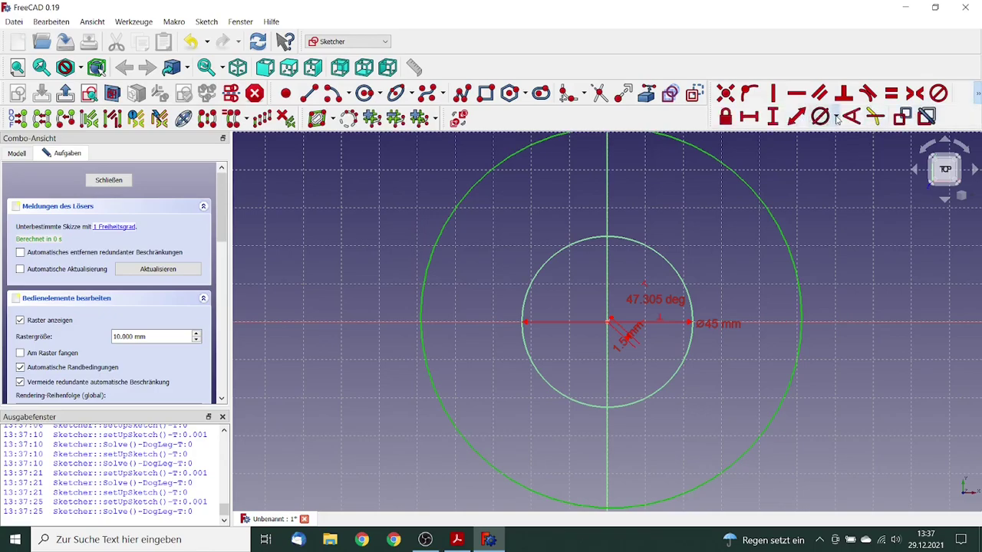
left_click(836, 116)
left_click(839, 152)
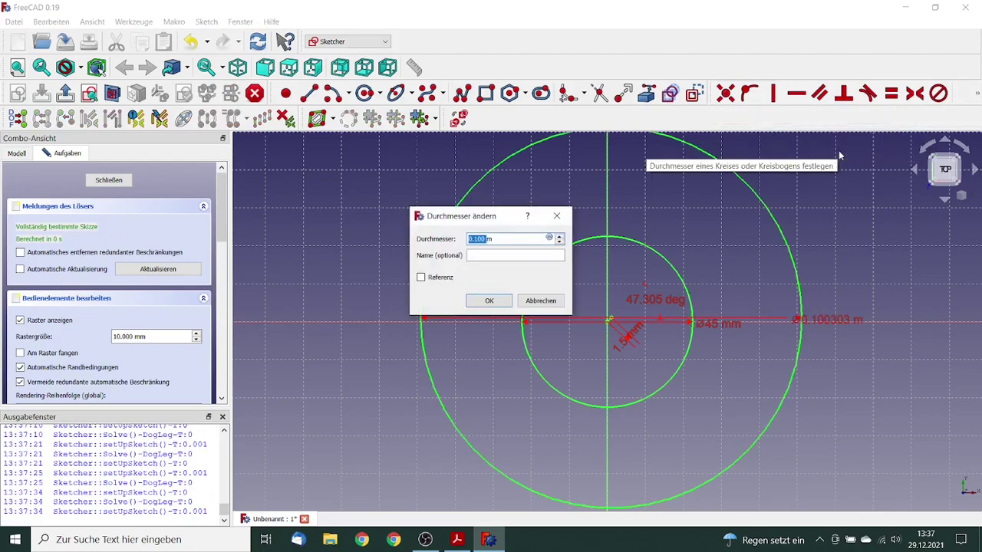
type("50")
left_click(489, 301)
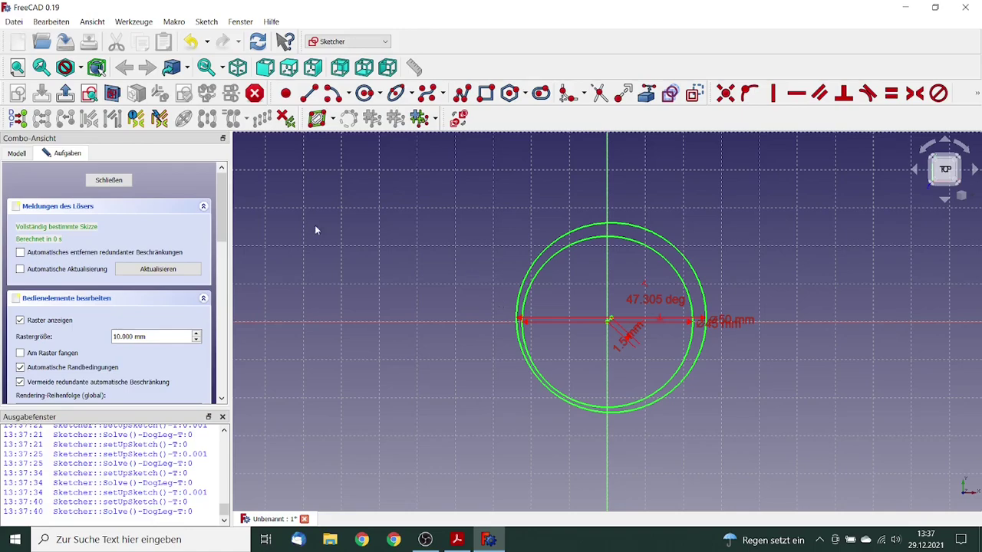
Step: Close the sketch and pad it into a solid eccentric ring
left_click(109, 181)
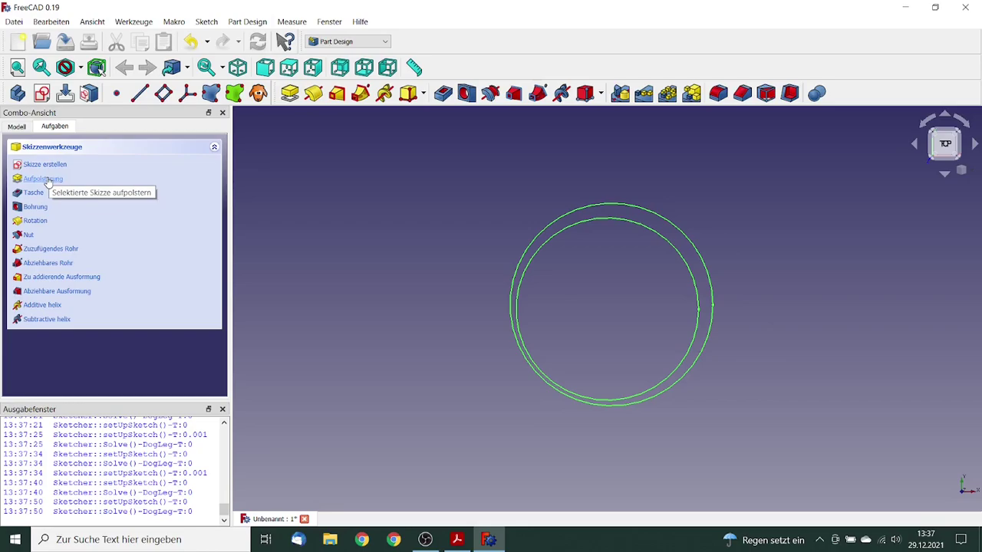
left_click(48, 179)
left_click(83, 154)
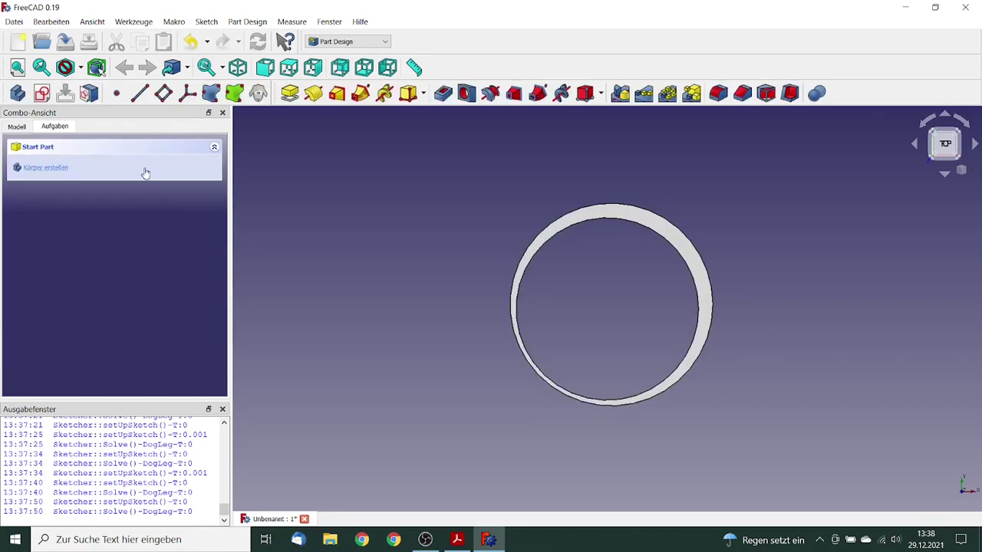
Step: View the ring at an angle and select the Unbenannt document in the model tree
right_click(391, 217)
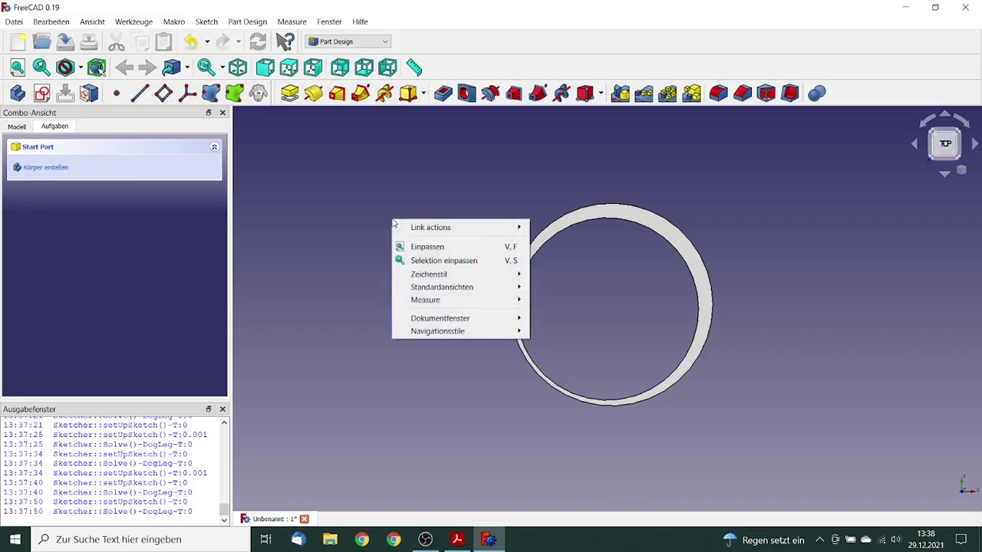
left_click(387, 209)
middle_click_drag(397, 217, 425, 219)
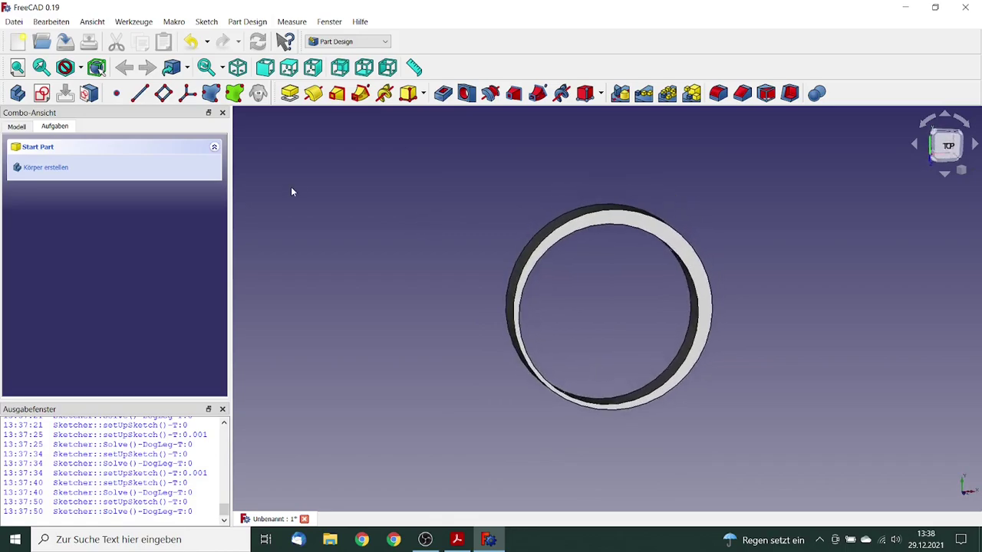
left_click(17, 126)
left_click(55, 171)
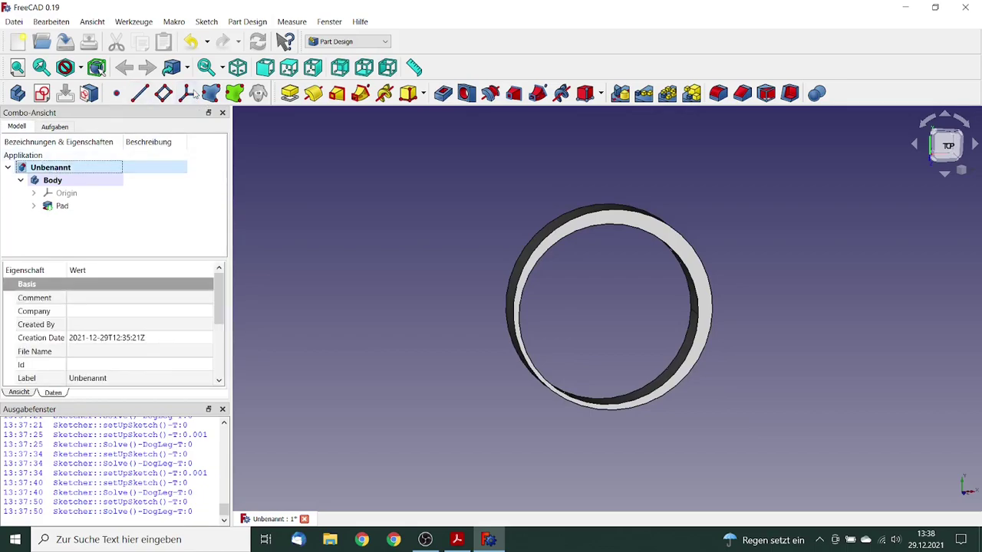
Step: Switch to the Part workbench and add a Würfel cube primitive
left_click(385, 43)
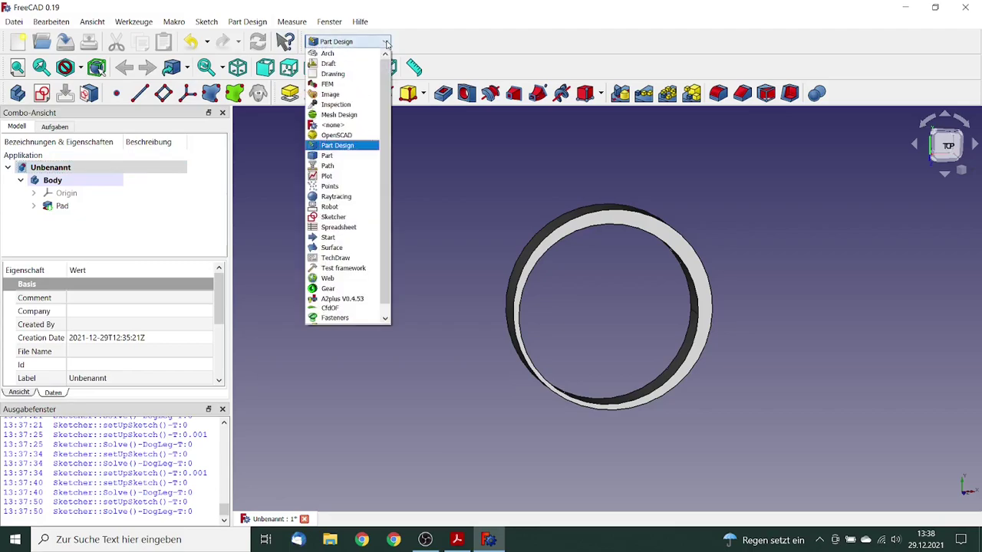
left_click(349, 156)
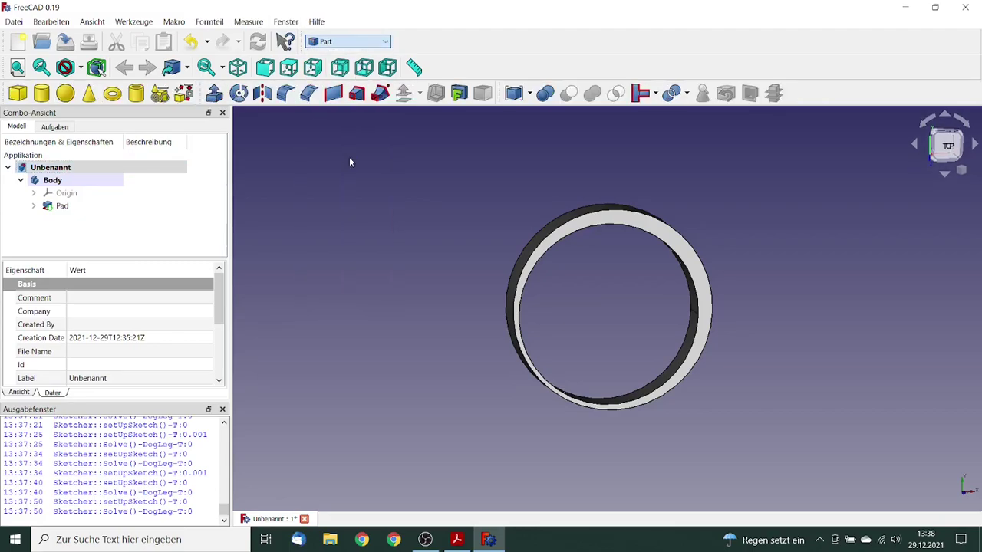
left_click(19, 94)
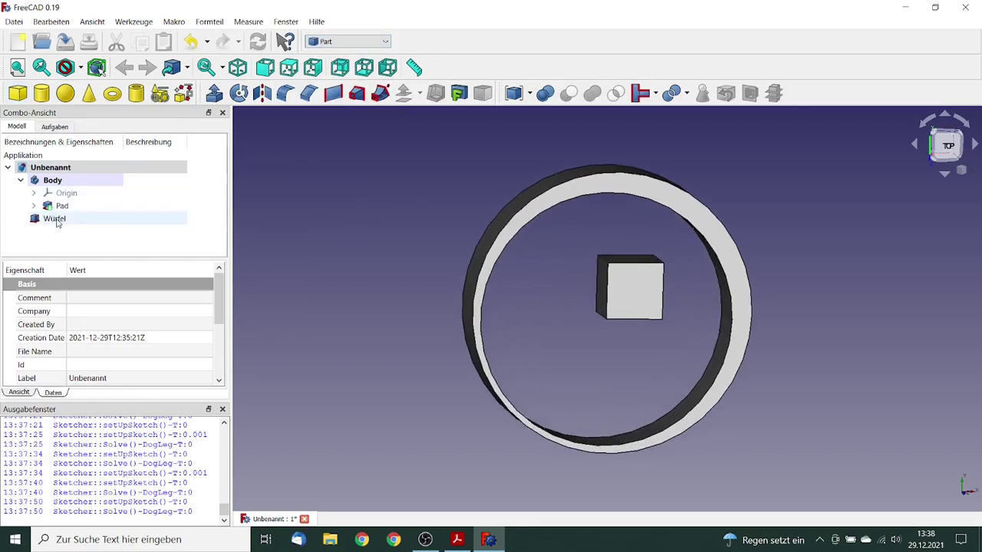
Step: Set the Würfel's length to 80, width 80 and height 20 mm
double_click(55, 219)
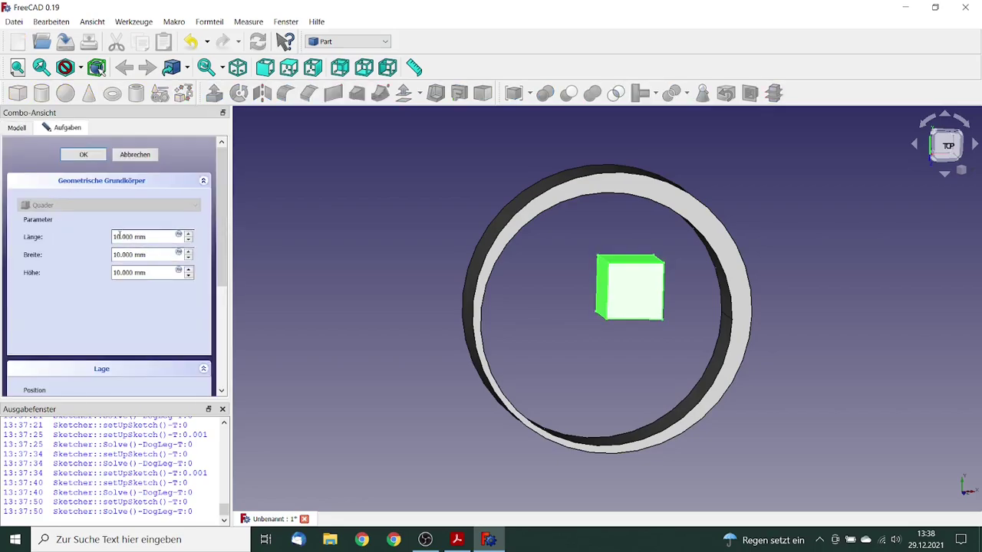
left_click_drag(119, 236, 99, 238)
left_click(115, 254)
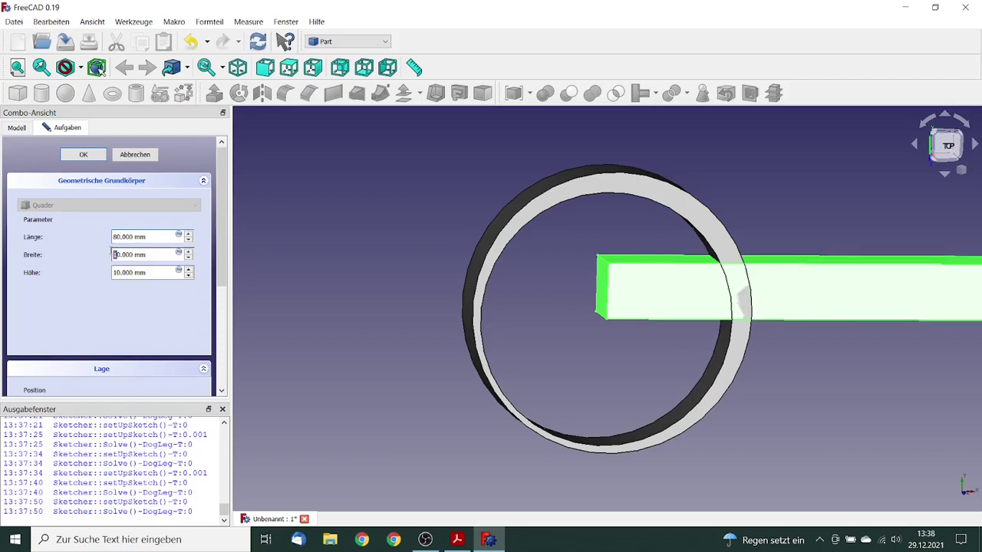
key("Tab")
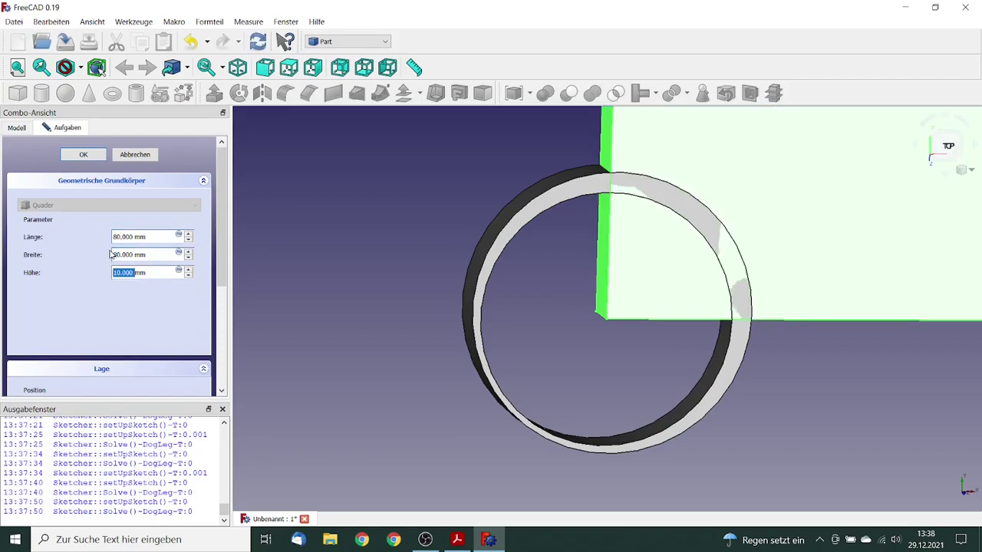
type("20")
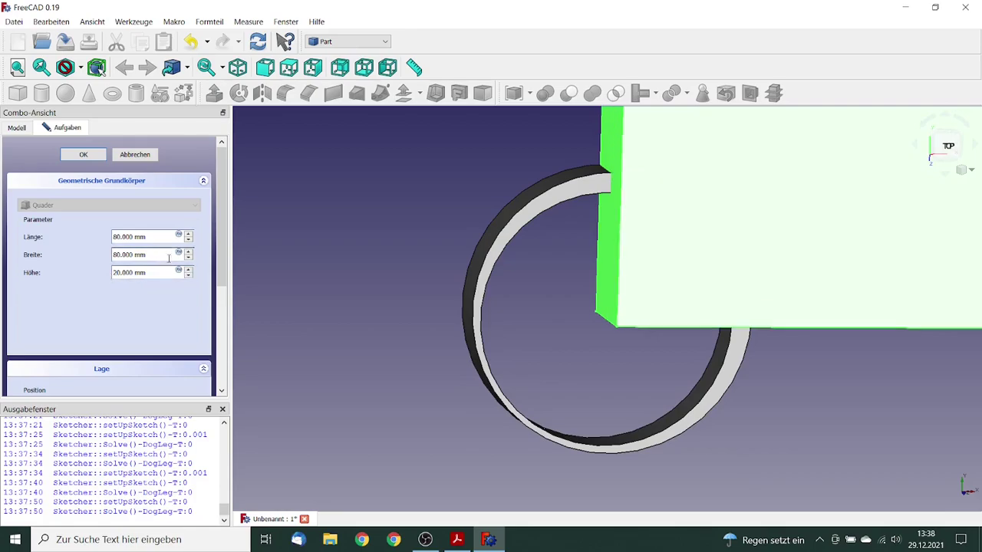
Step: Set the box's X position to -30 mm
left_click_drag(221, 245, 222, 285)
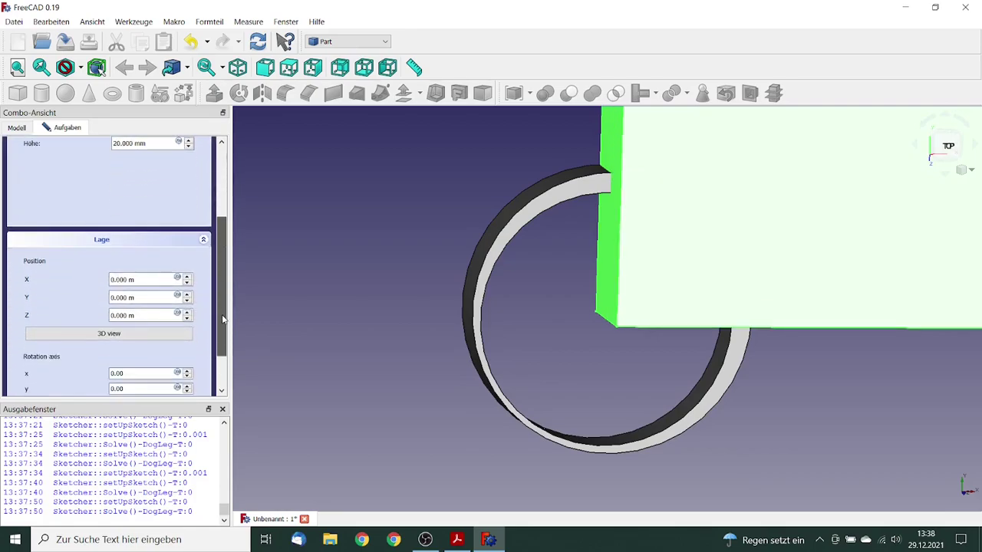
left_click_drag(222, 319, 222, 344)
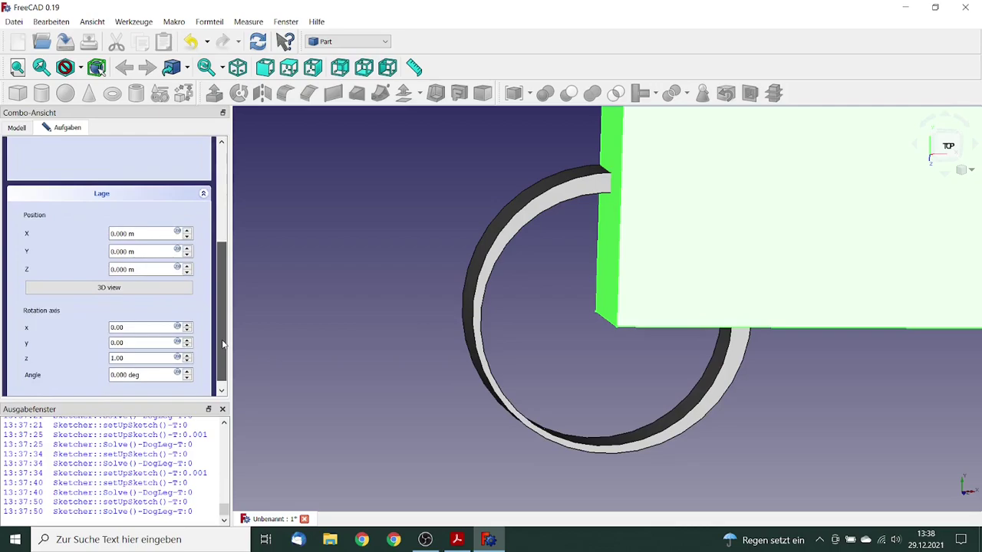
scroll(153, 291, "up", 1)
scroll(122, 253, "down", 1)
left_click(109, 226)
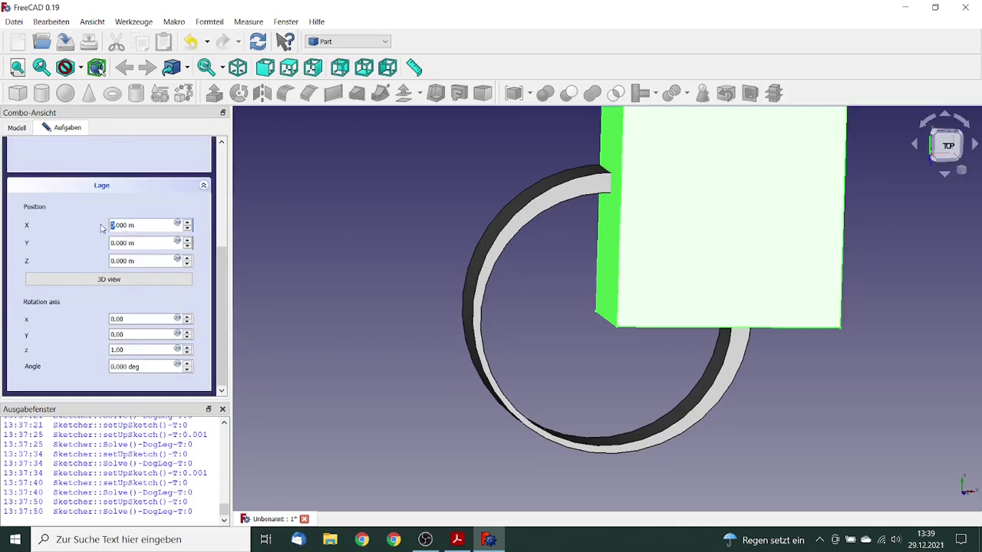
type("-30")
key("Delete")
key("Delete")
key("Delete")
key("Delete")
type("mm")
key("Tab")
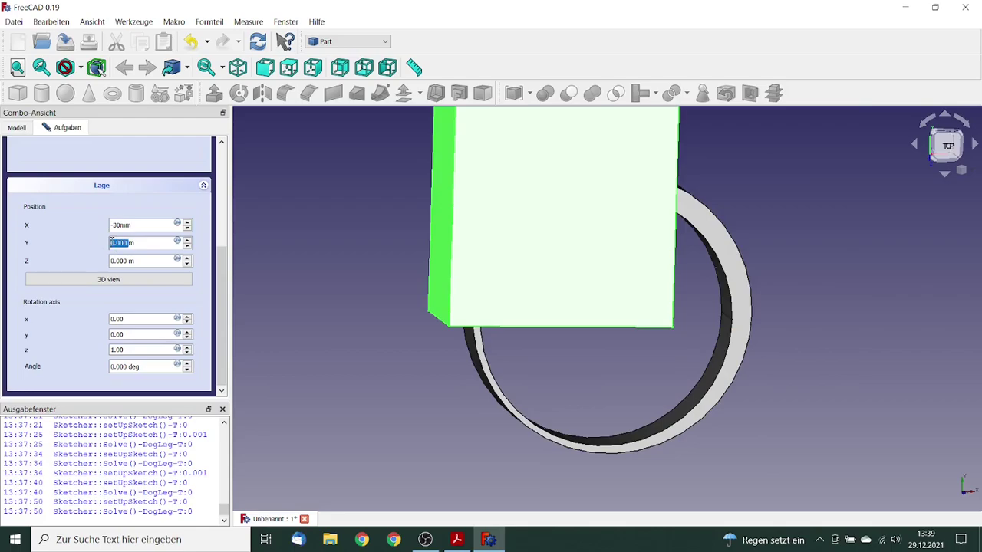
Step: Set the box's Y position to -30 mm and Z position to -5 mm
left_click(112, 243)
type("-30 mm")
key("Delete")
key("Delete")
key("Delete")
key("Delete")
key("Delete")
key("Delete")
key("Delete")
key("Tab")
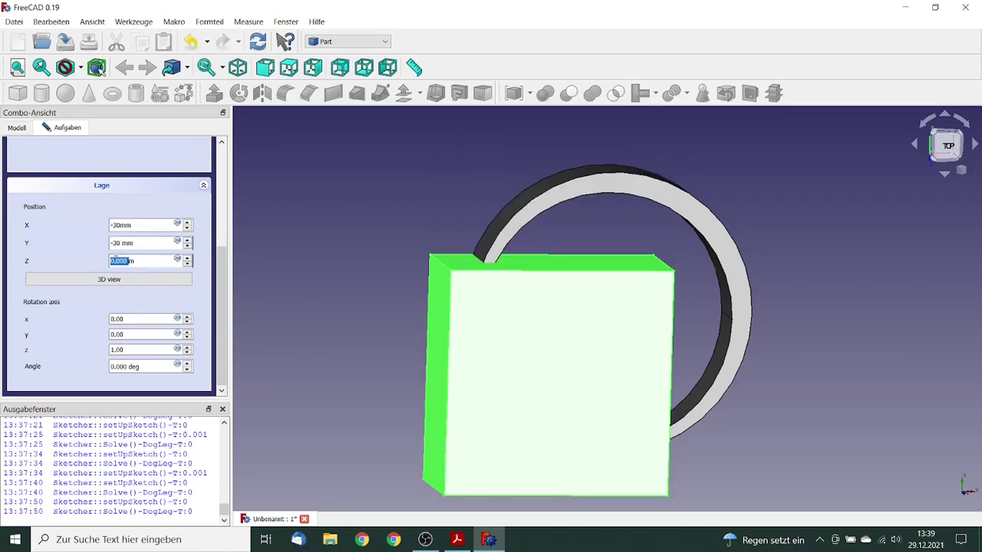
triple_click(163, 263)
type("-5 mm")
key("Tab")
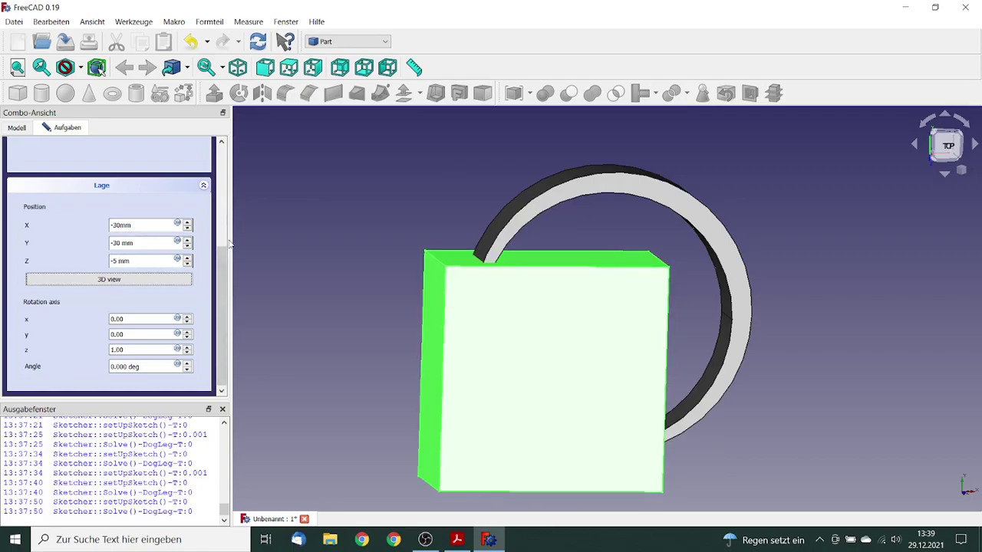
left_click_drag(222, 263, 221, 163)
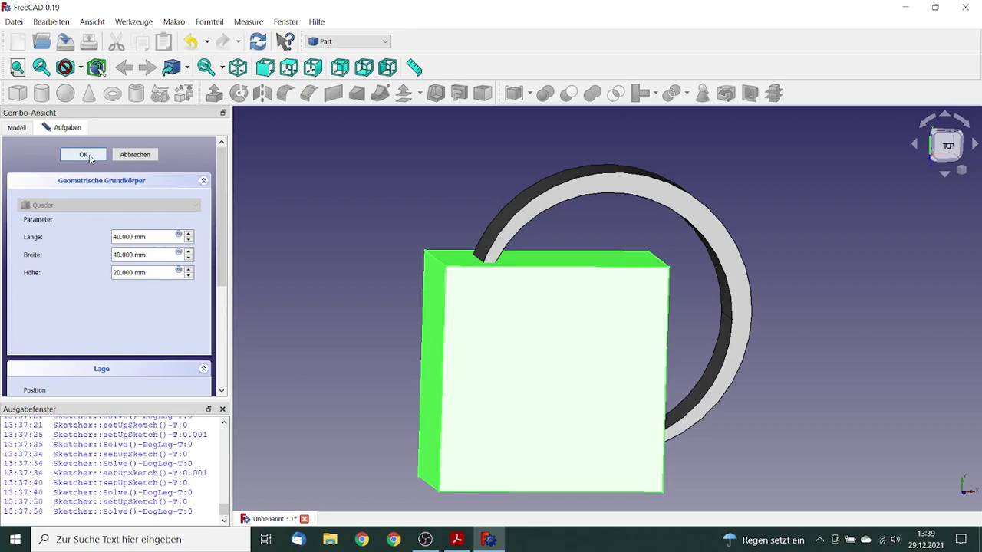
Step: Confirm the positioned box, switch to CfdOF, and add and select a CfdAnalysis container
left_click(84, 155)
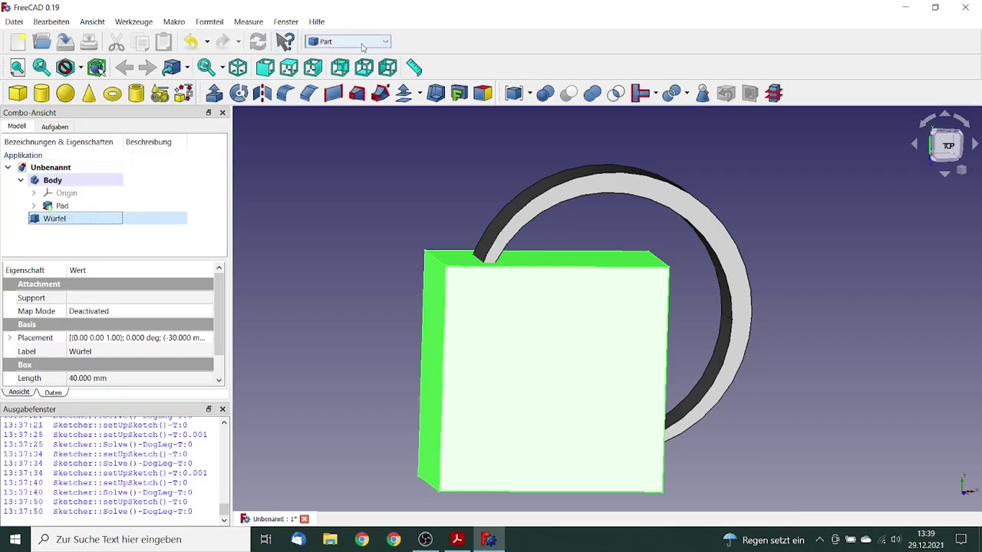
left_click(385, 42)
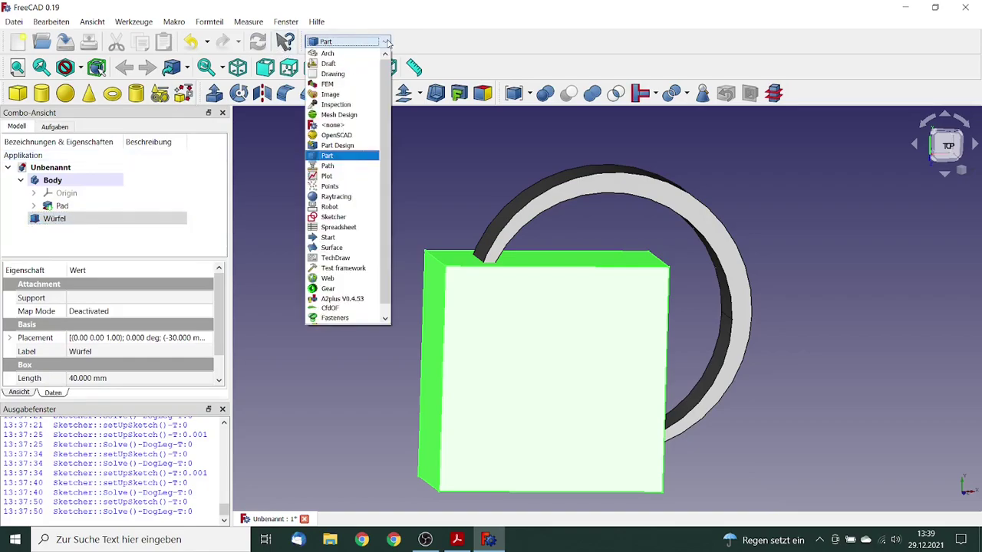
left_click(348, 308)
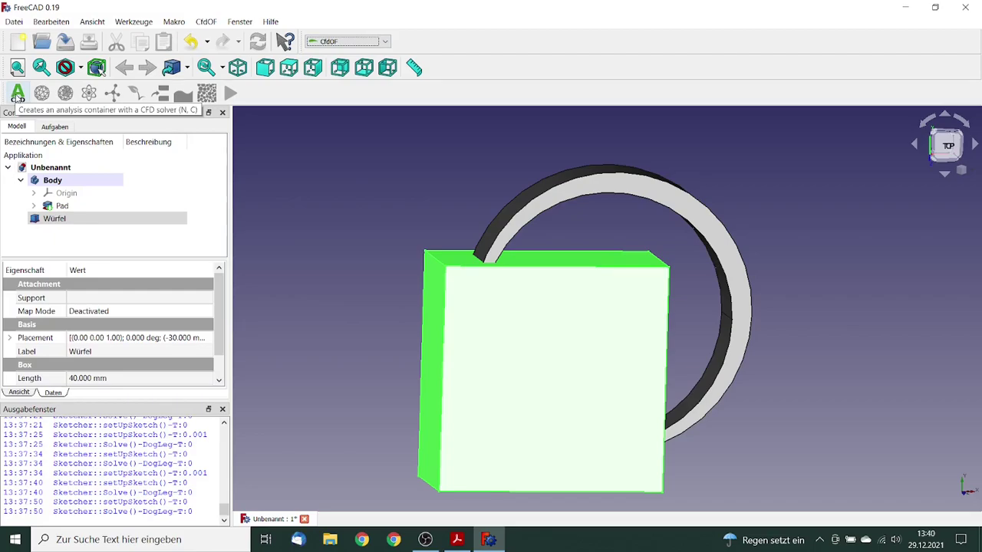
left_click(17, 97)
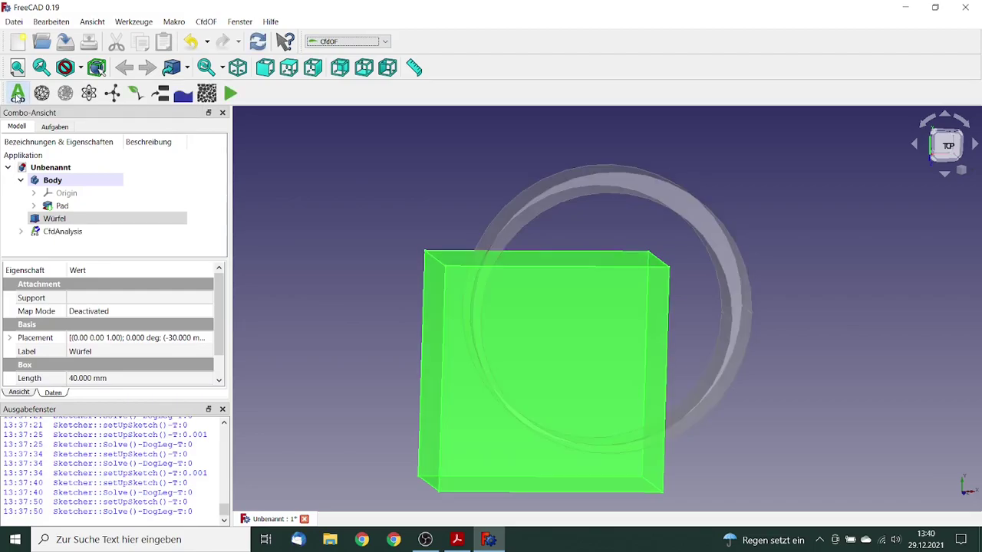
left_click(58, 232)
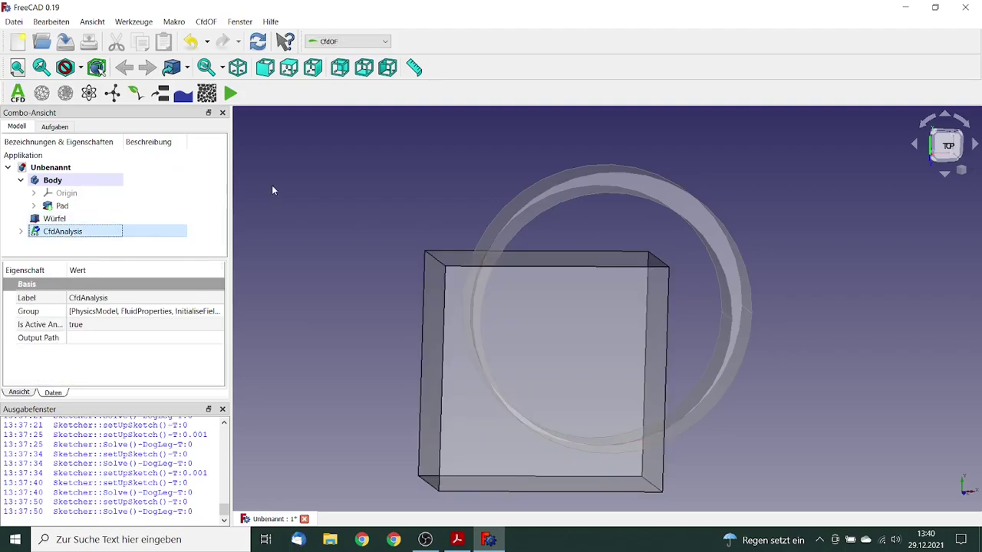
Step: Select the ring face Pad:Face2 and add a CFD fluid boundary on it
left_click(325, 187)
mouse_move(363, 177)
middle_mouse_down()
mouse_move(384, 153)
mouse_move(363, 169)
middle_mouse_up()
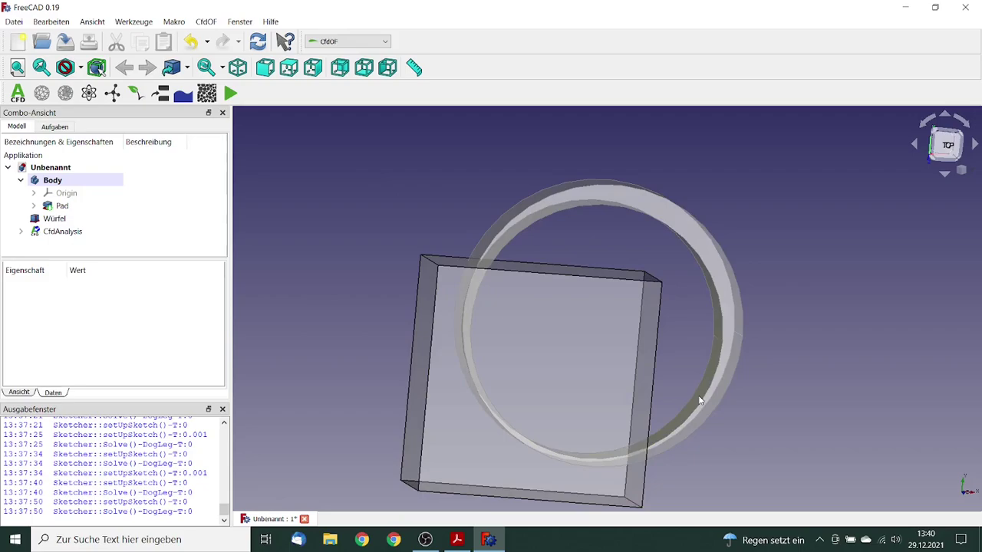
left_click(699, 399)
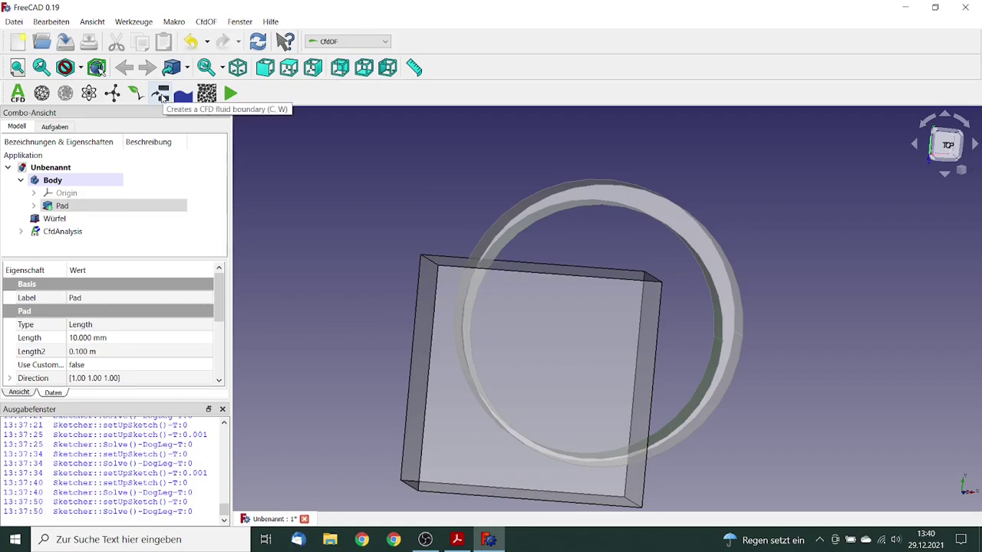
left_click(161, 93)
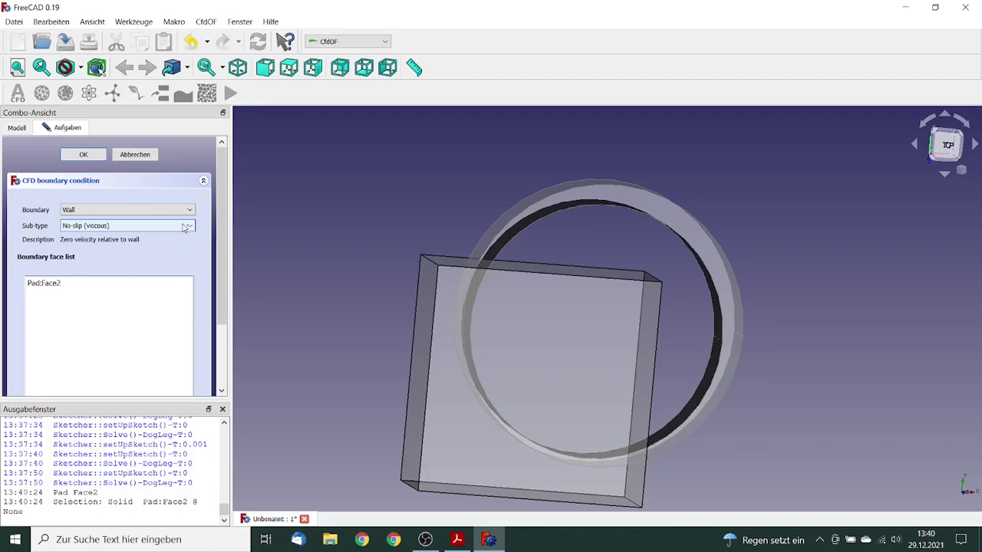
Step: Make the wall boundary Translating with Ux 10 m/s and confirm it
left_click(190, 226)
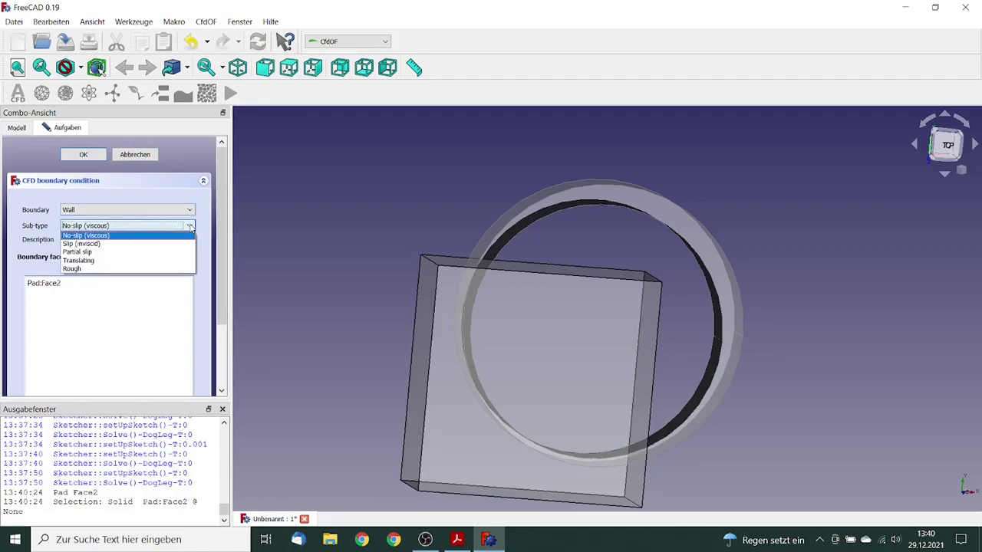
left_click(119, 261)
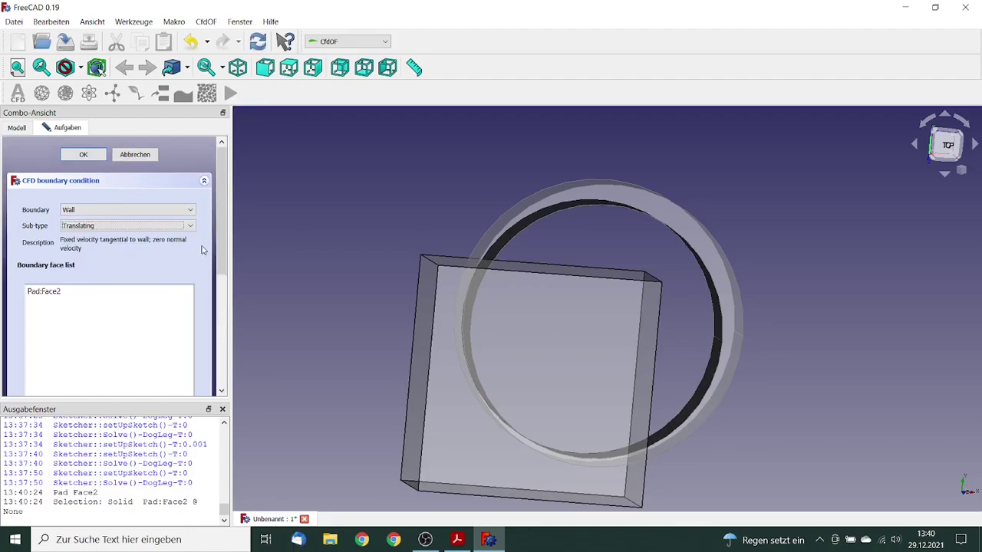
left_click_drag(219, 245, 218, 341)
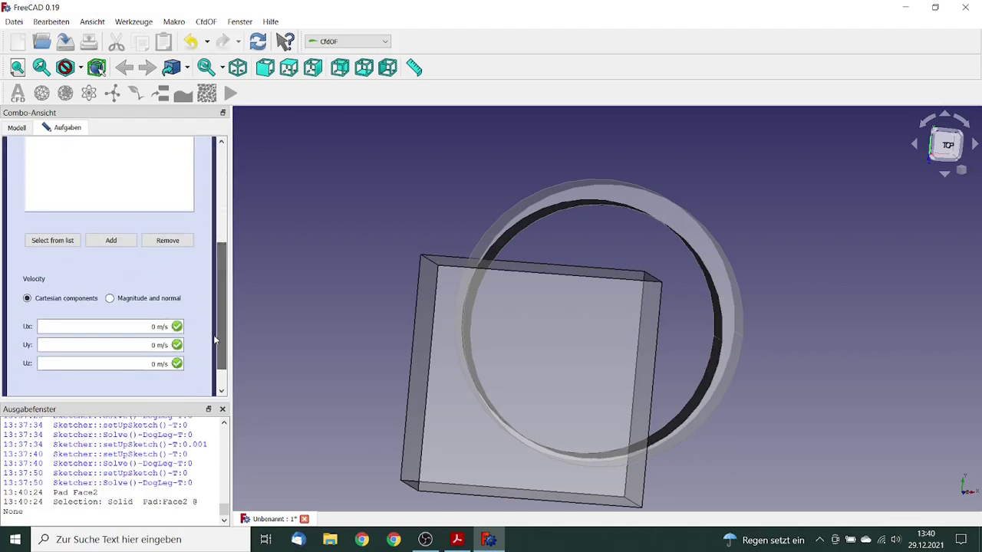
left_click(117, 324)
type("10")
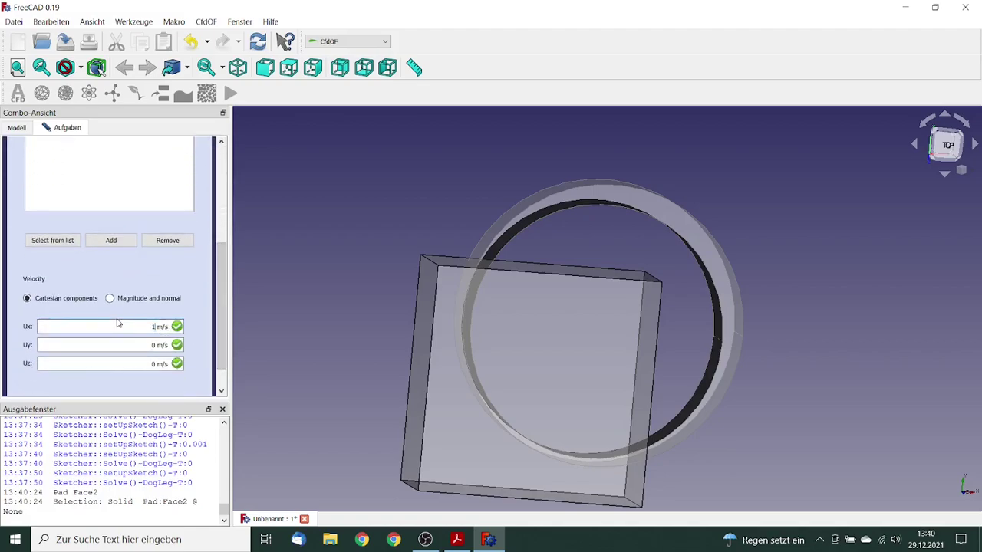
key("Tab")
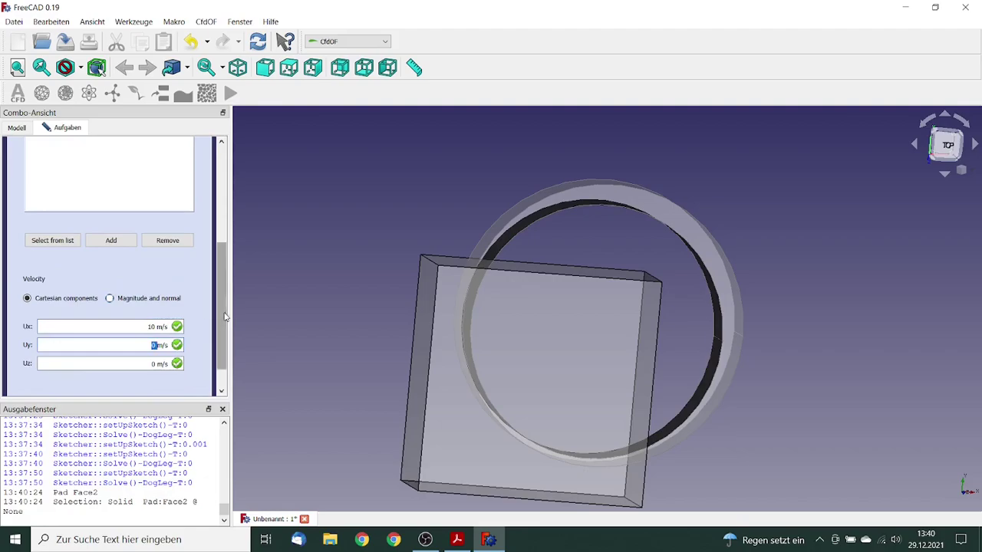
left_click_drag(221, 306, 216, 205)
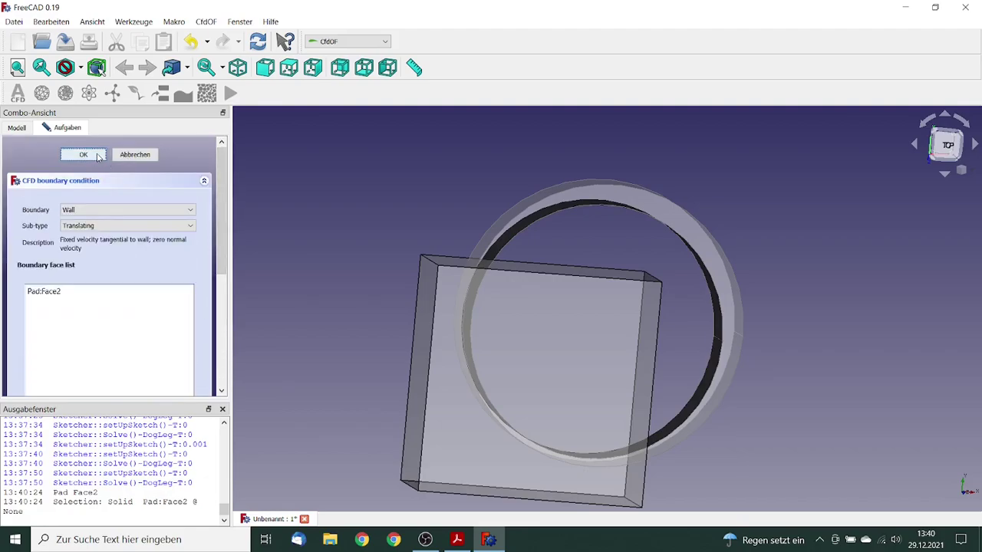
left_click(83, 155)
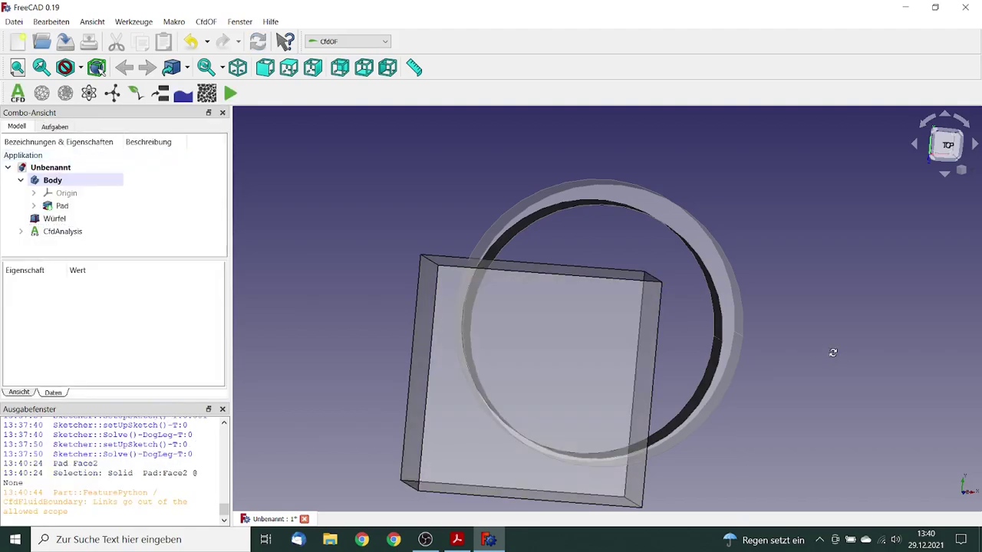
Step: Add a second no-slip wall boundary, wall001, on the ring's outer face Pad:Face1
middle_click_drag(830, 346, 762, 346)
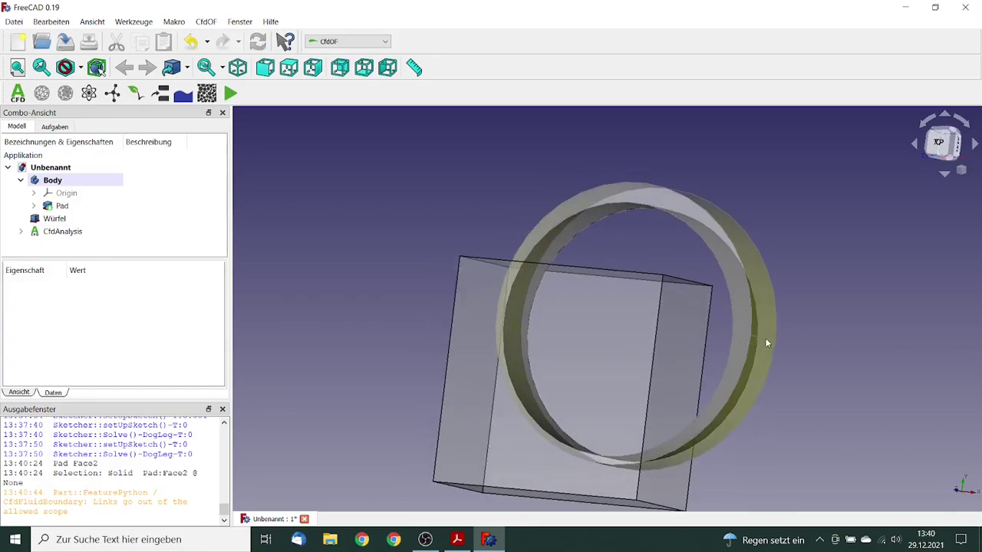
left_click(764, 343)
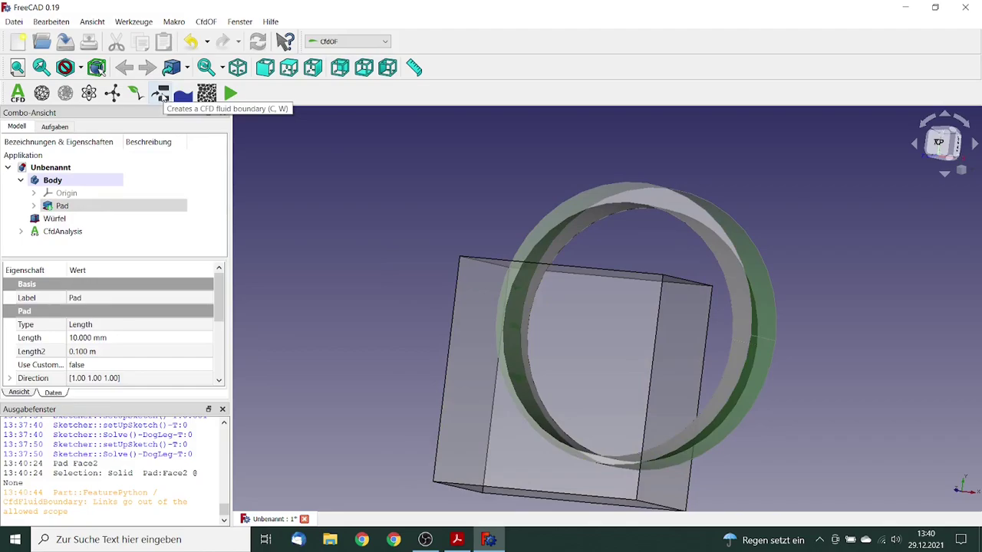
left_click(160, 94)
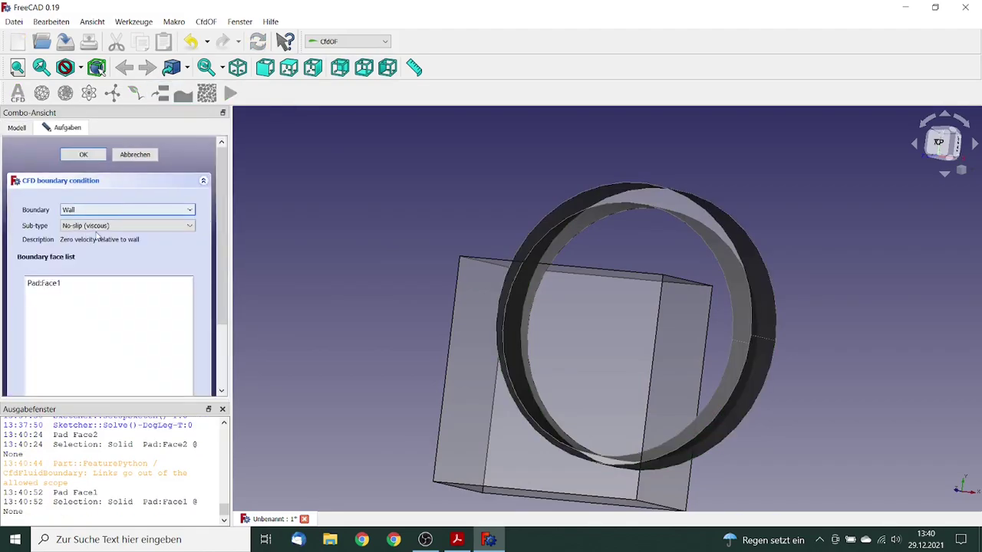
left_click(96, 158)
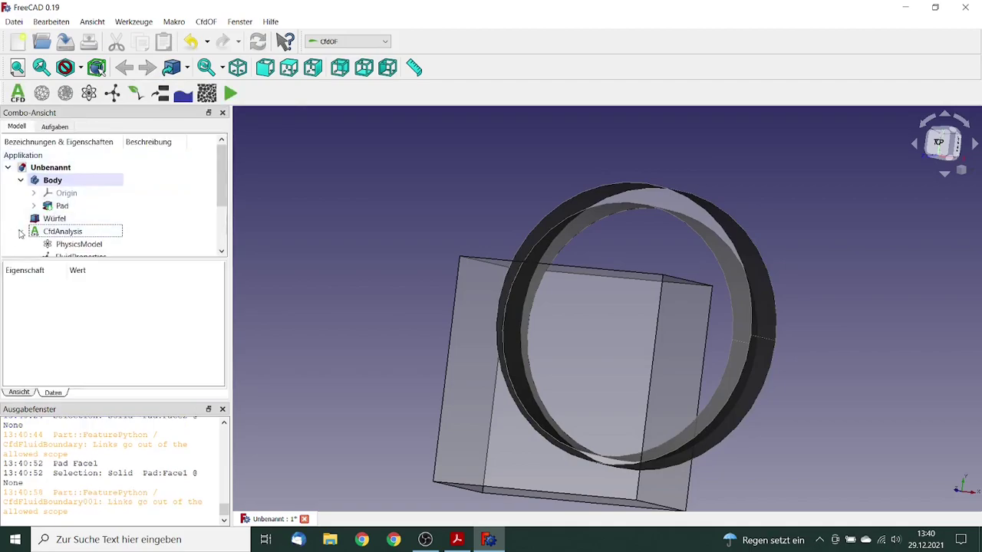
left_click_drag(221, 198, 221, 236)
Step: Rename the first wall boundary to 'Shaft'
left_click(63, 233)
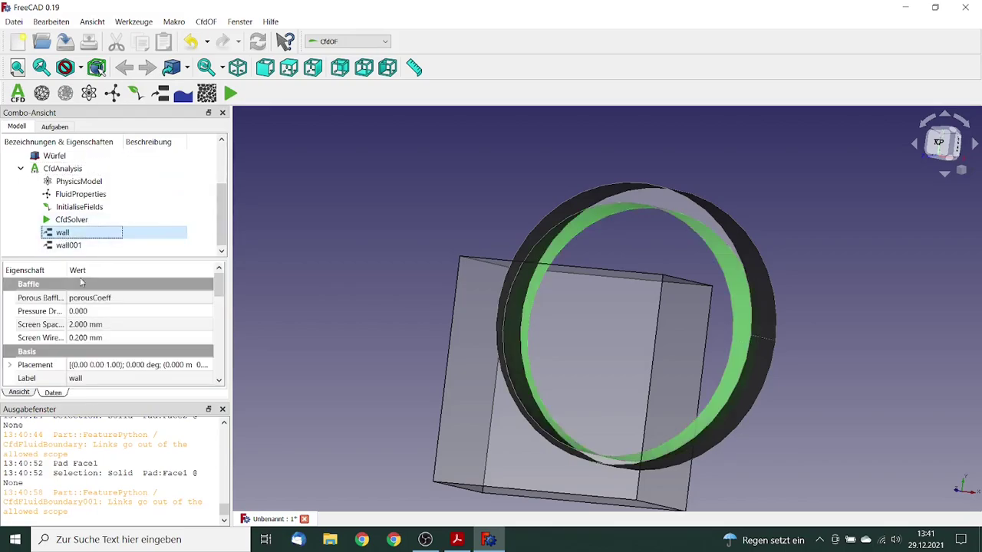
left_click(92, 378)
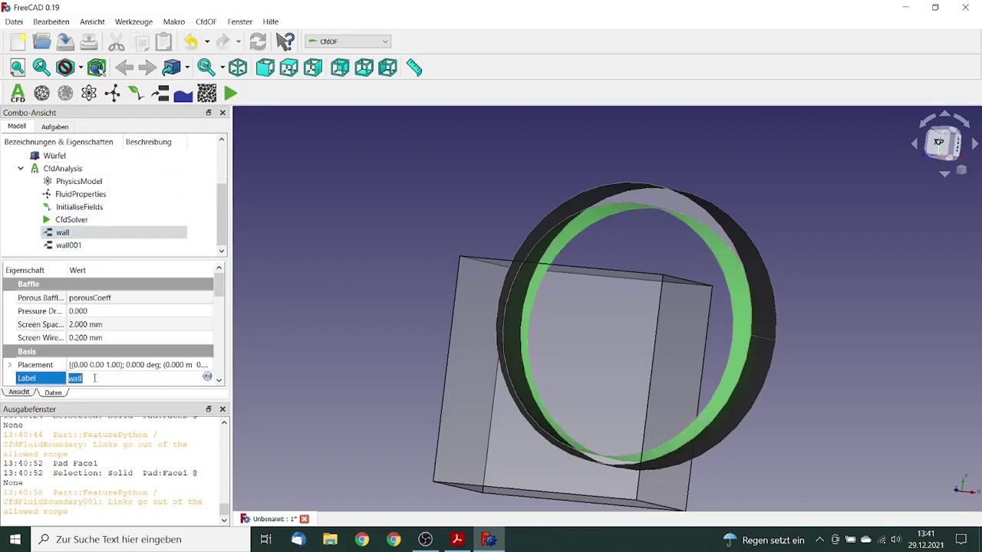
type("Shaft")
key("Tab")
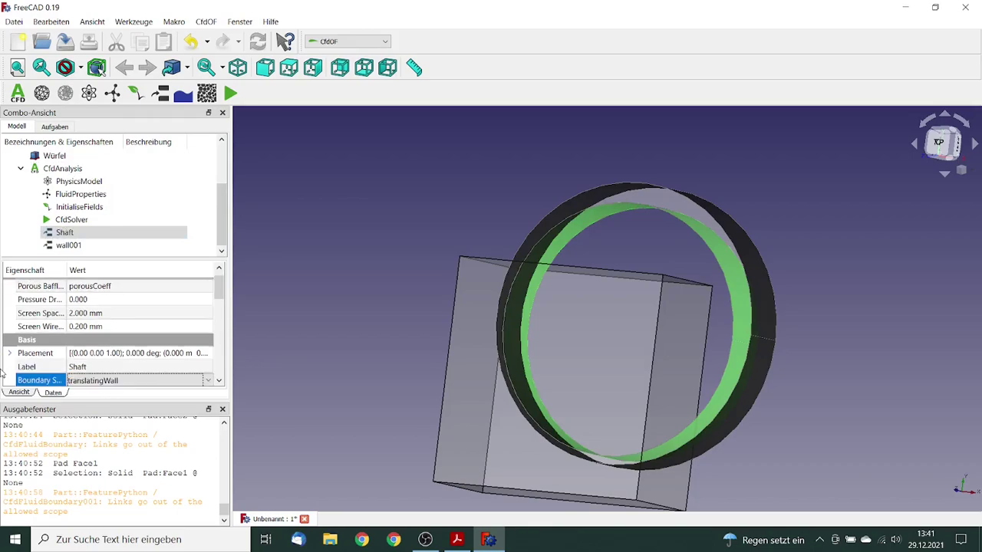
Step: Rename the wall001 boundary to 'OuterWall'
left_click(68, 246)
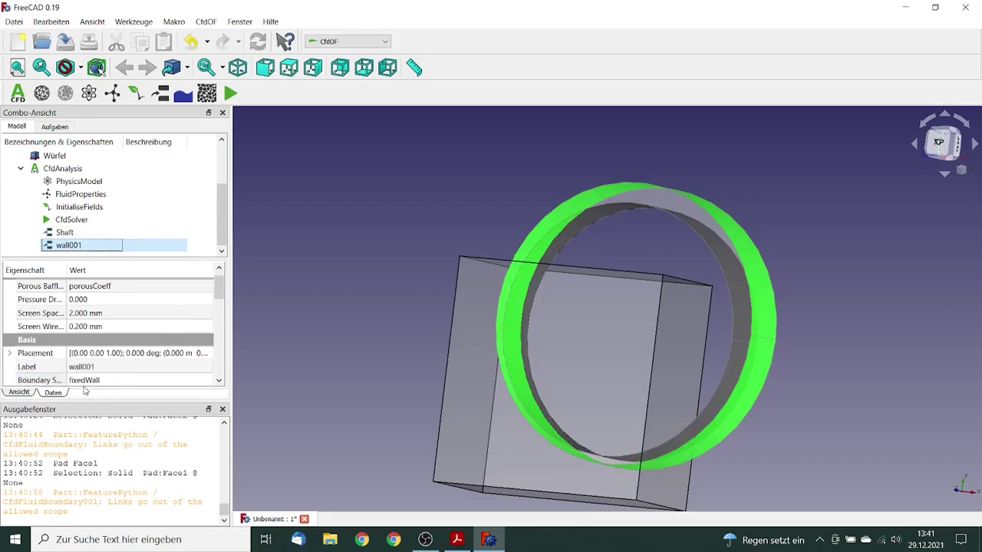
left_click(113, 366)
left_click_drag(113, 367, 14, 360)
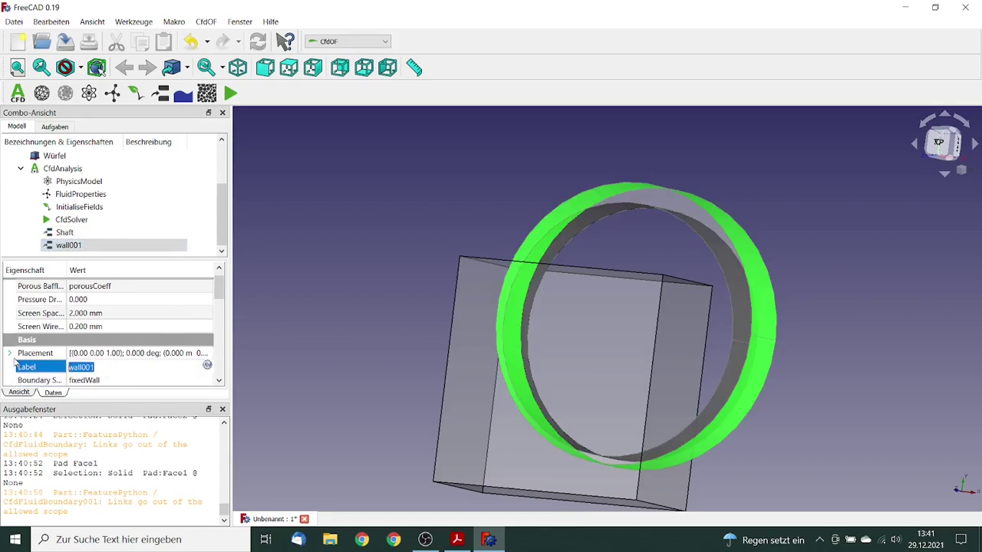
type("OuterWall")
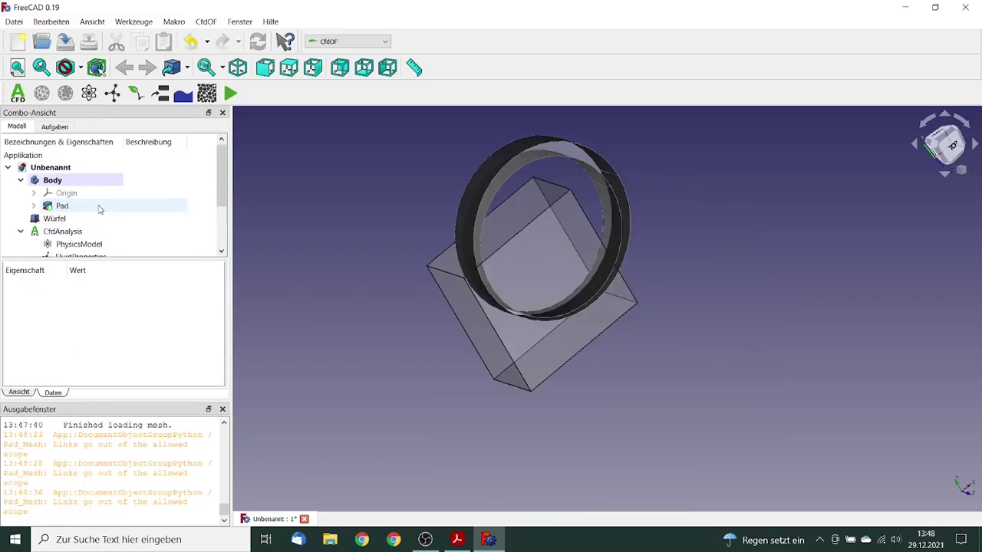
Step: Create a cfMesh mesh for the Pad with a 0.5 mm base element size
left_click(86, 208)
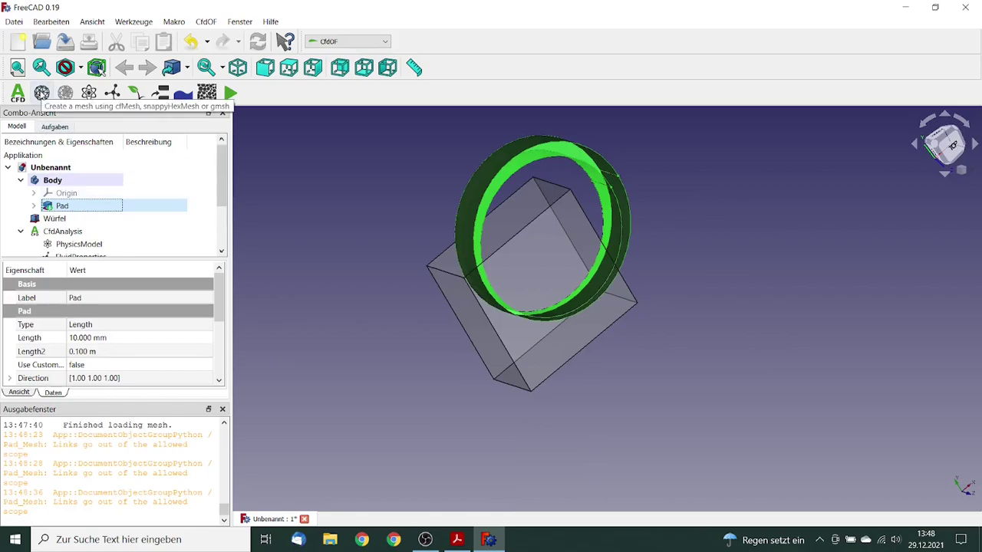
left_click(41, 92)
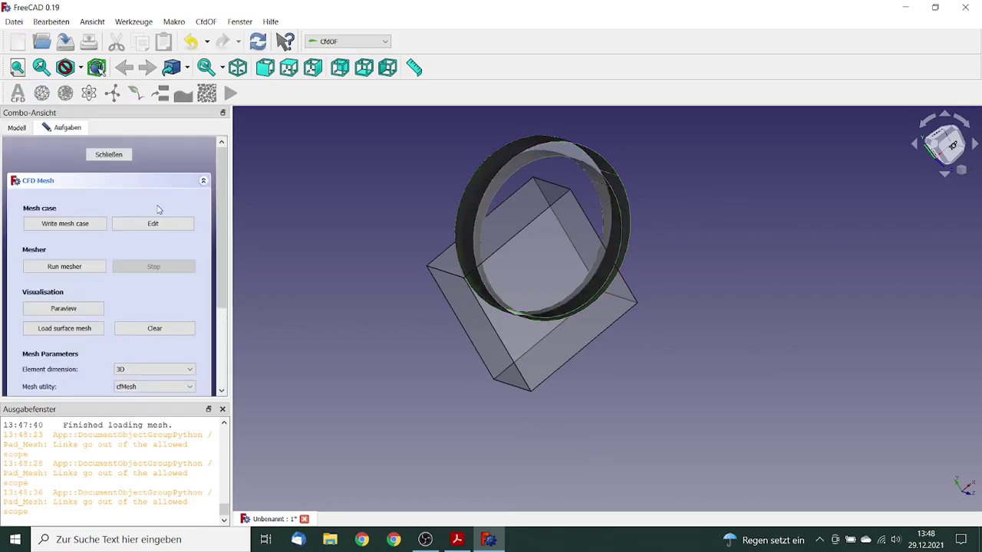
scroll(224, 249, "down", 3)
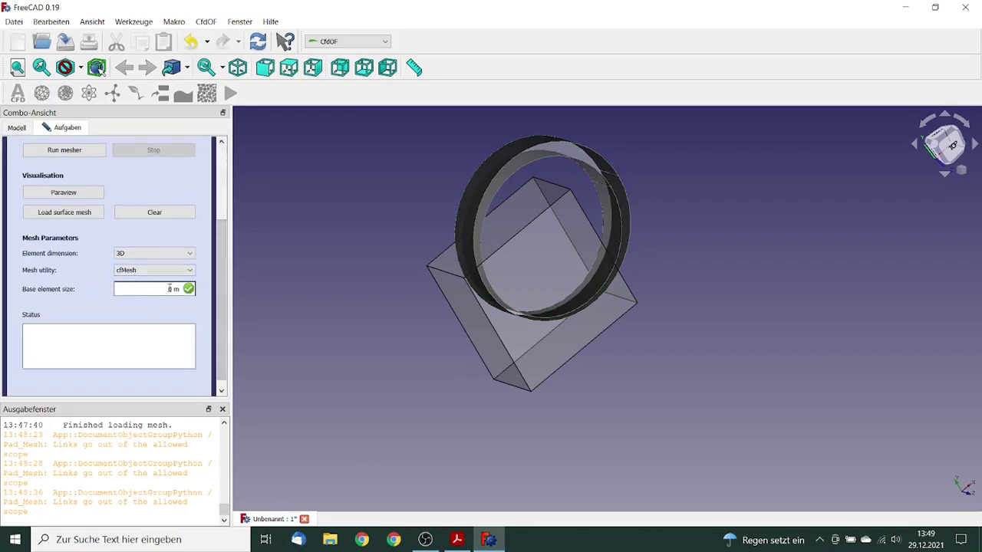
left_click_drag(166, 289, 188, 289)
type("0.5 mm")
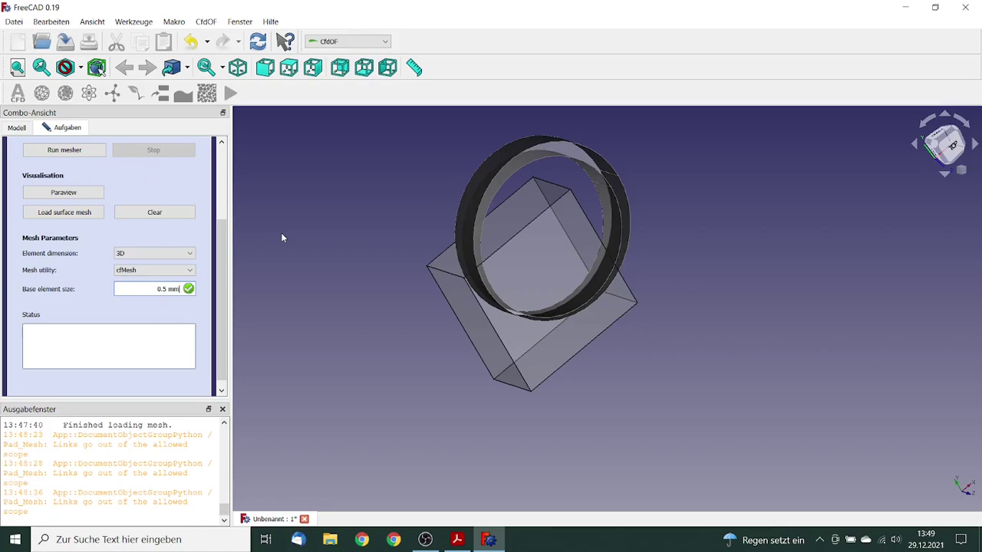
key("Tab")
left_click_drag(223, 231, 223, 157)
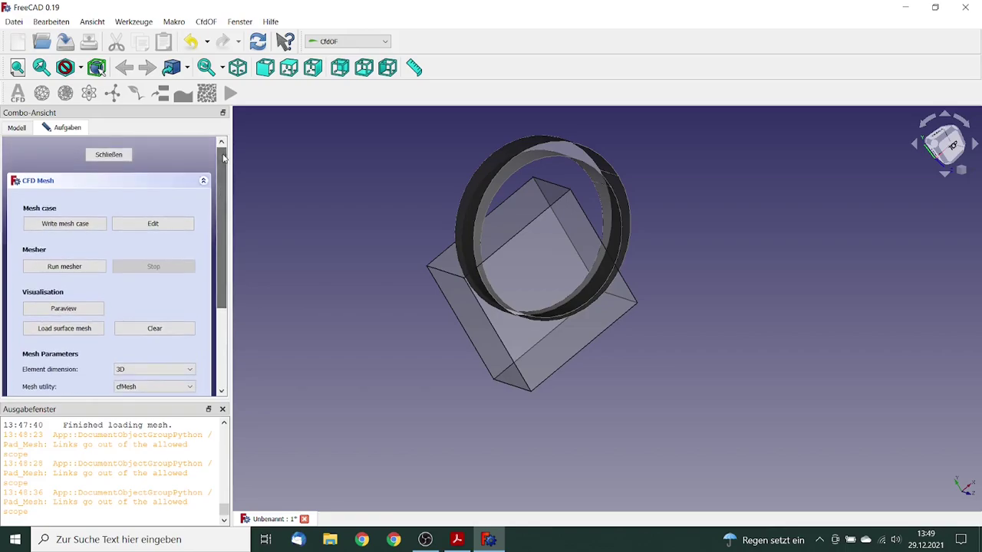
Step: Add an internal-volume refinement to Pad_Mesh using the Würfel box as its region
left_click(117, 155)
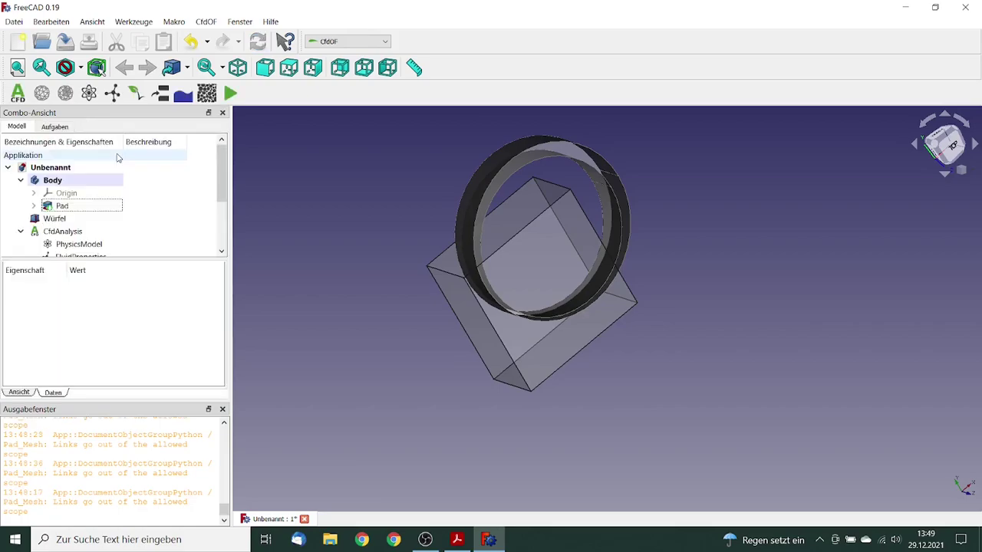
left_click_drag(221, 191, 223, 234)
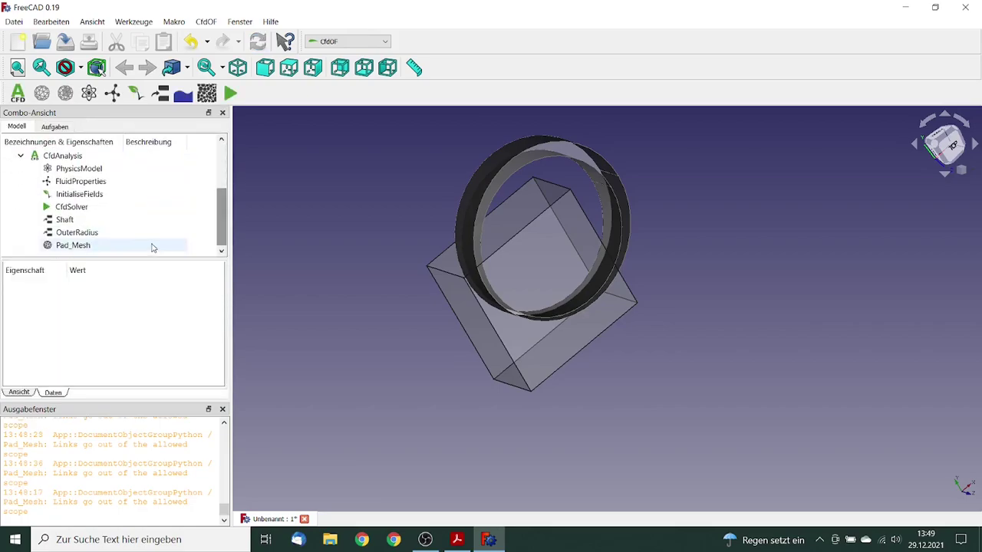
left_click(69, 246)
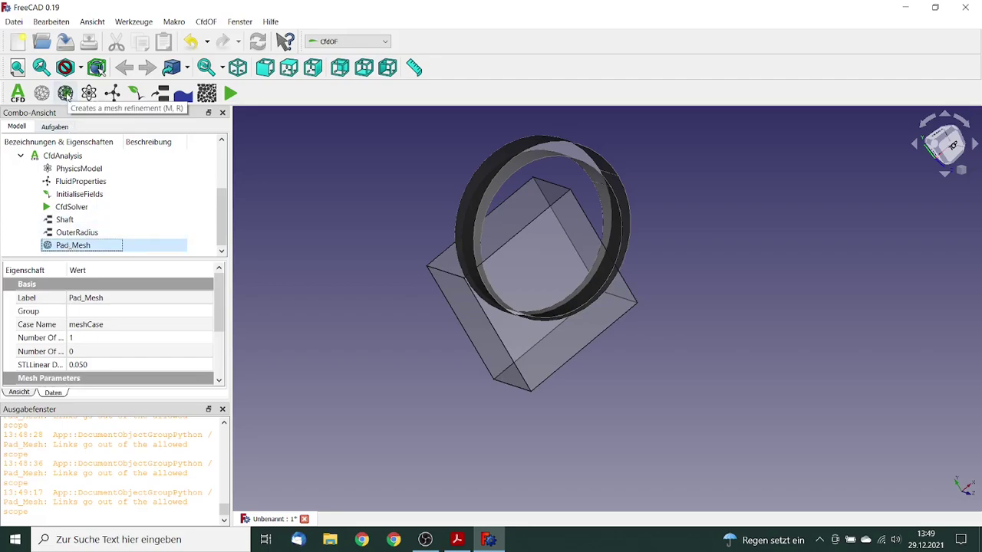
left_click(66, 93)
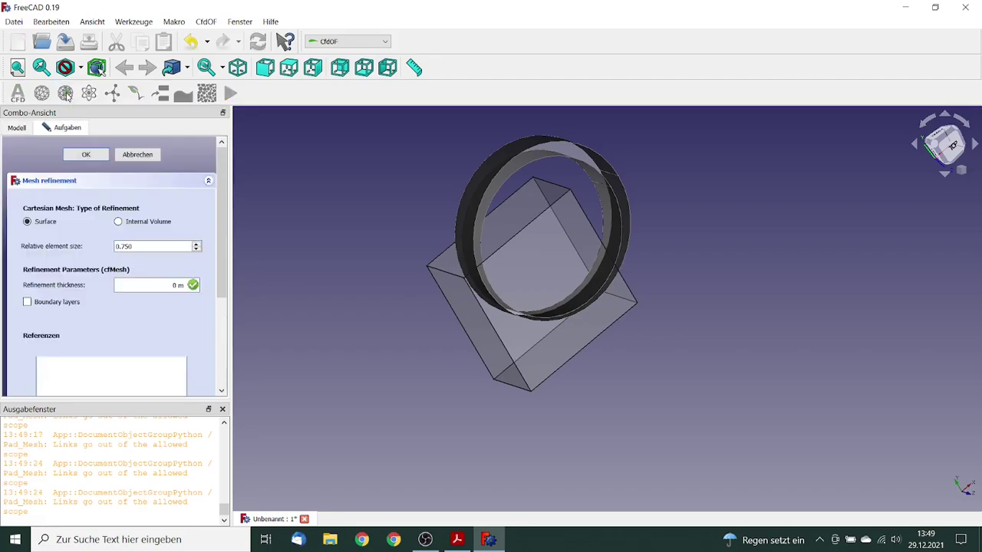
left_click(119, 222)
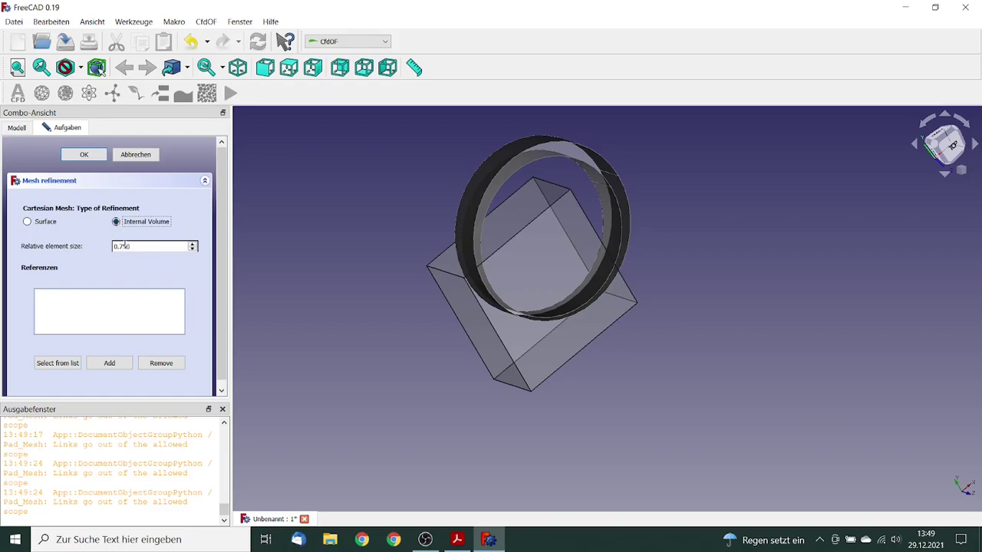
left_click_drag(120, 245, 157, 243)
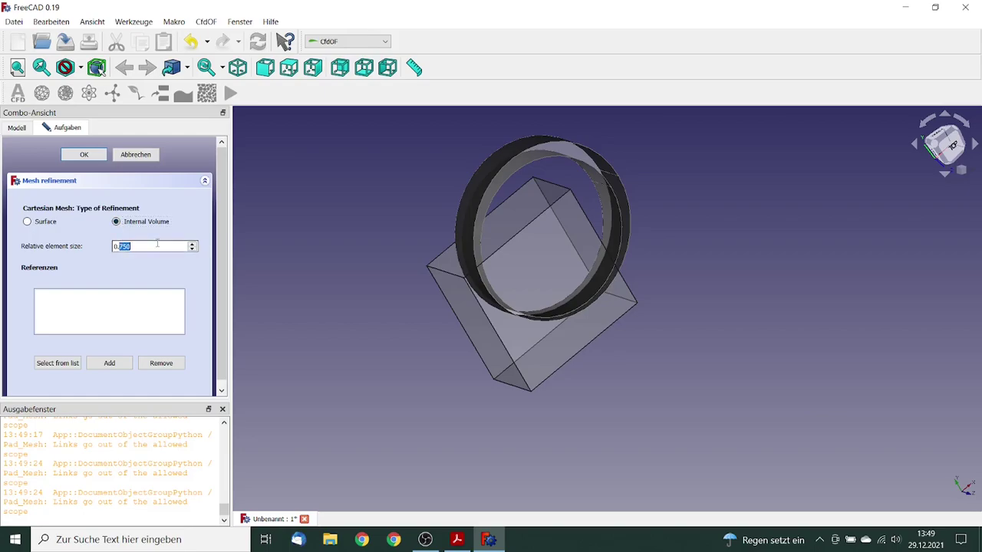
type("600")
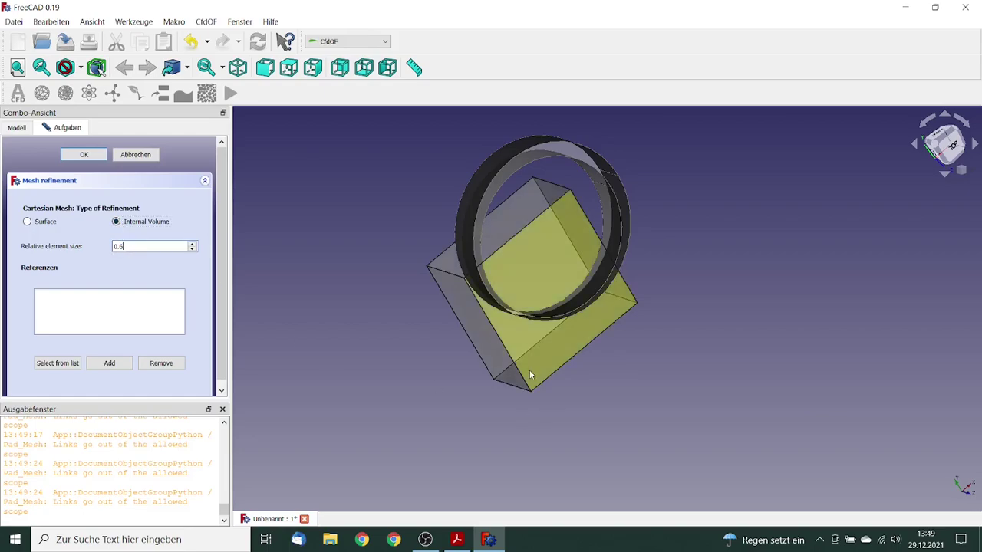
left_click(531, 366)
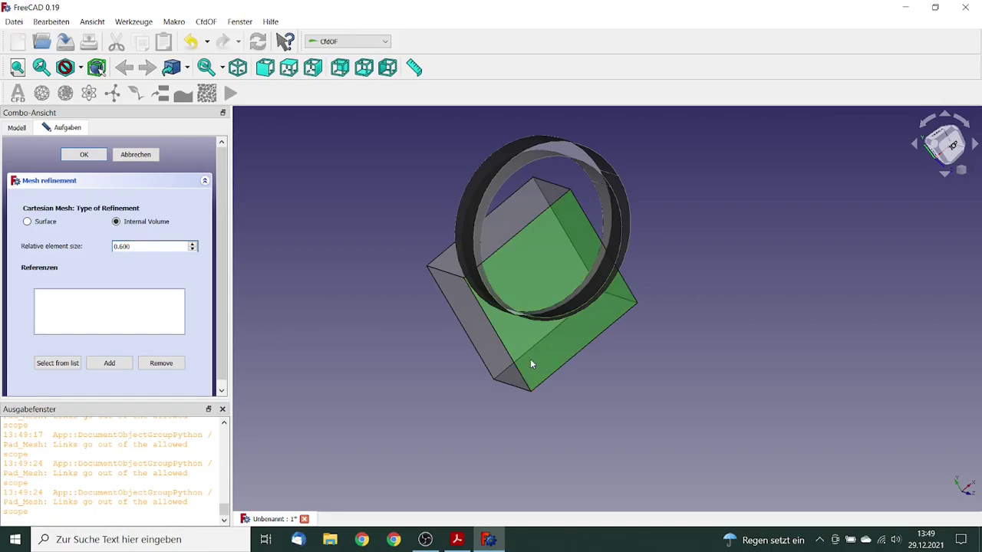
left_click(108, 362)
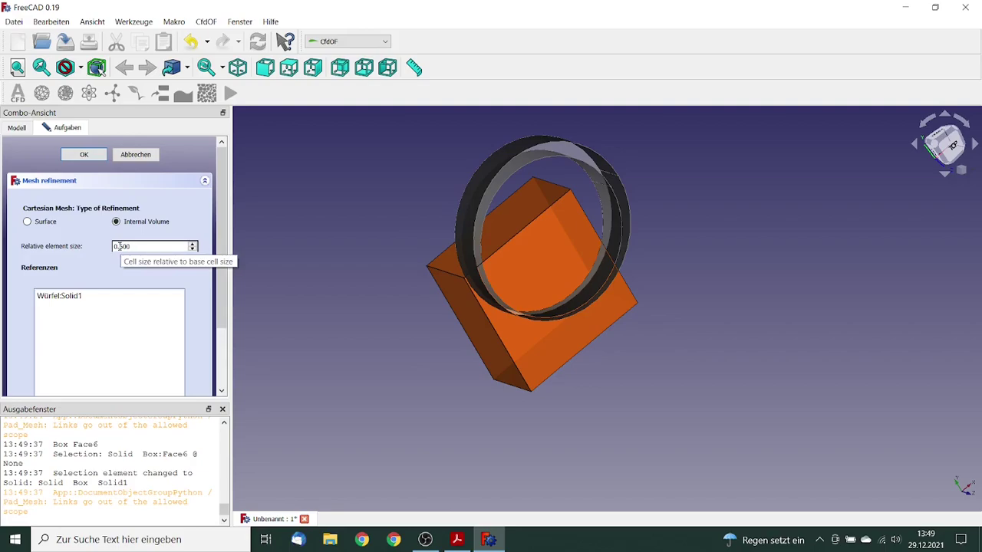
Step: Set the refinement's relative element size to 0.75 and confirm it
left_click_drag(119, 246, 158, 245)
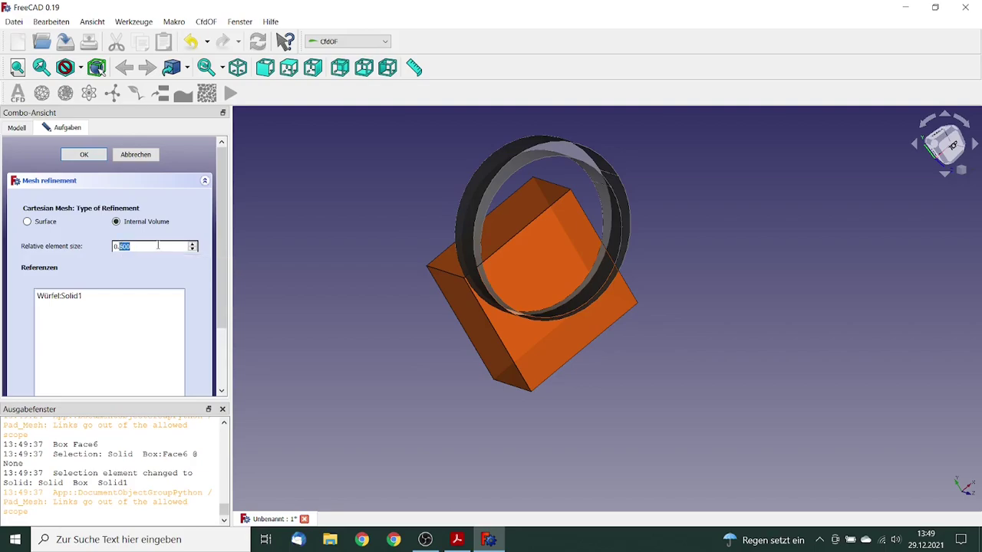
type("7")
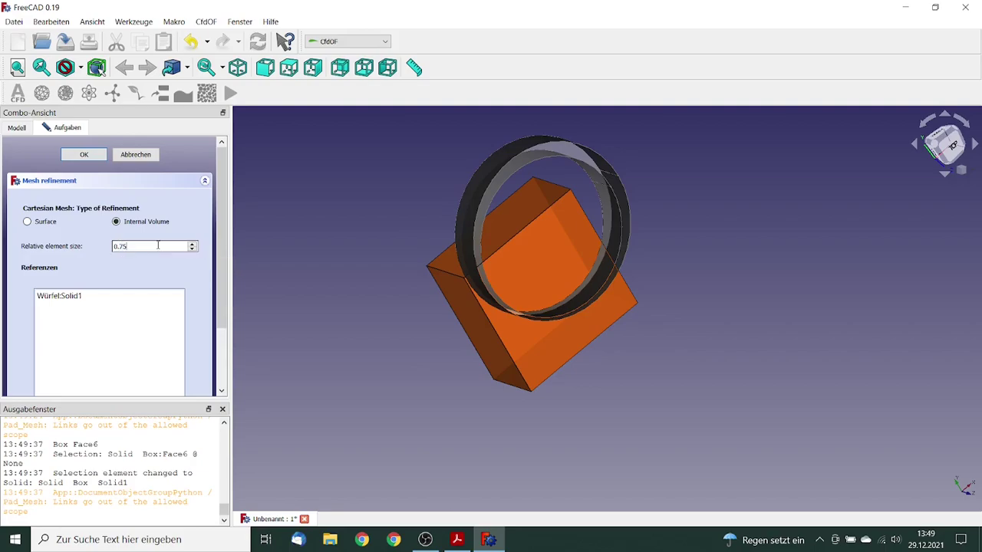
type("5")
scroll(158, 246, "down", 2)
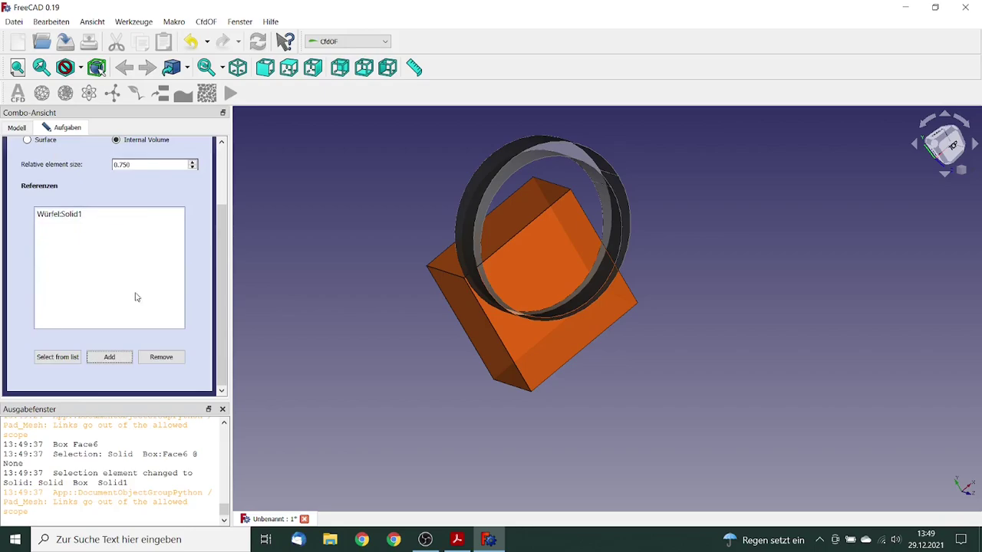
left_click_drag(225, 215, 226, 158)
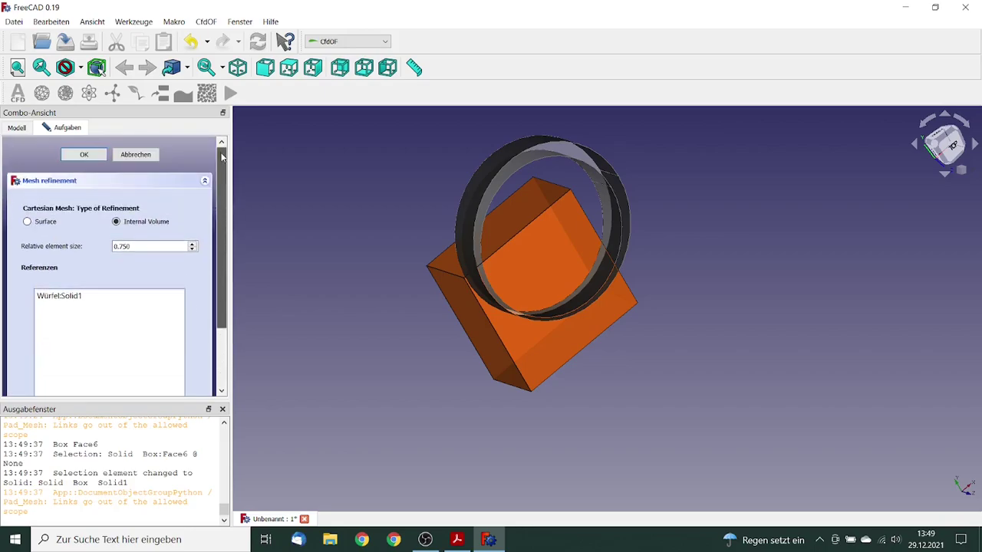
left_click(145, 159)
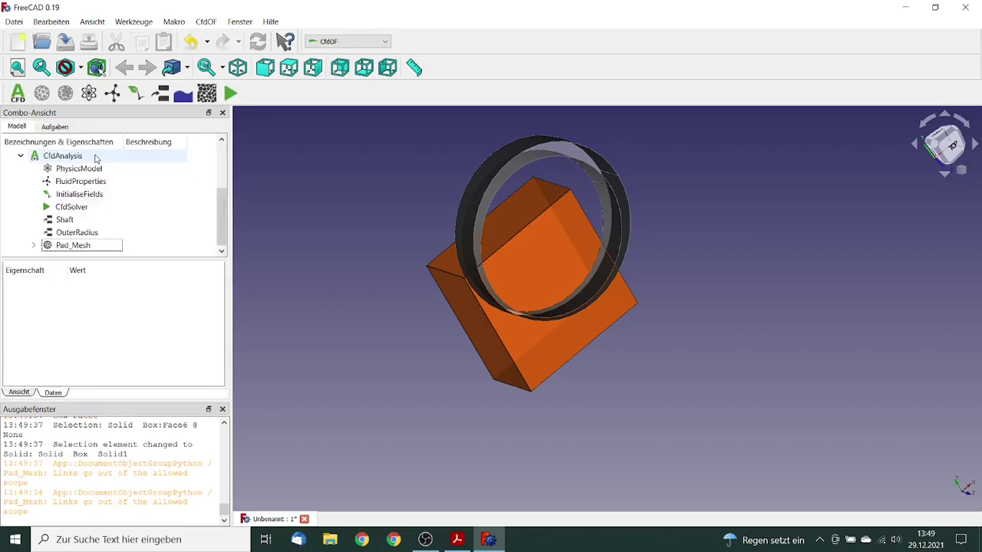
Step: Write the Pad_Mesh case and run cfMesh until meshing completes in about 44 seconds
double_click(74, 245)
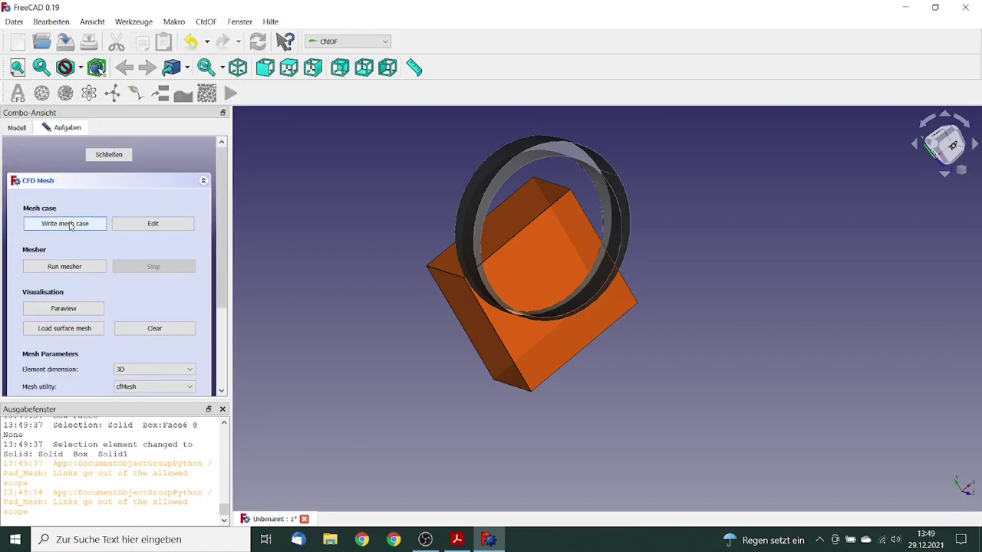
left_click(70, 224)
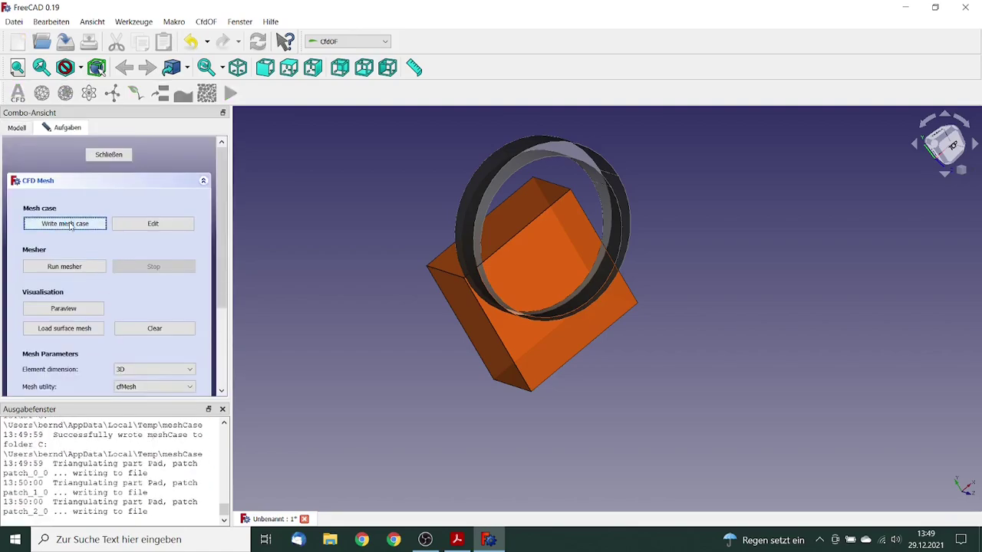
left_click(65, 267)
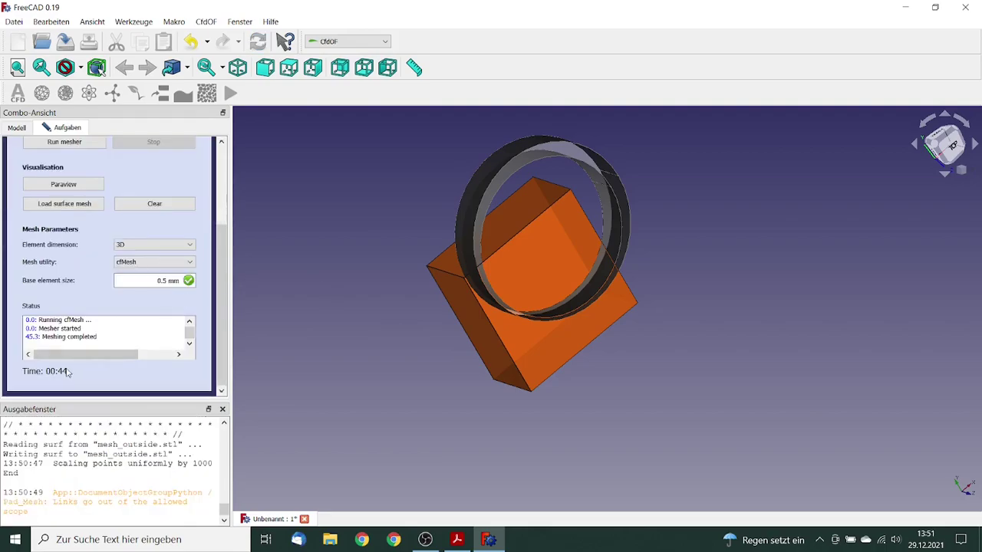
left_click_drag(221, 292, 227, 247)
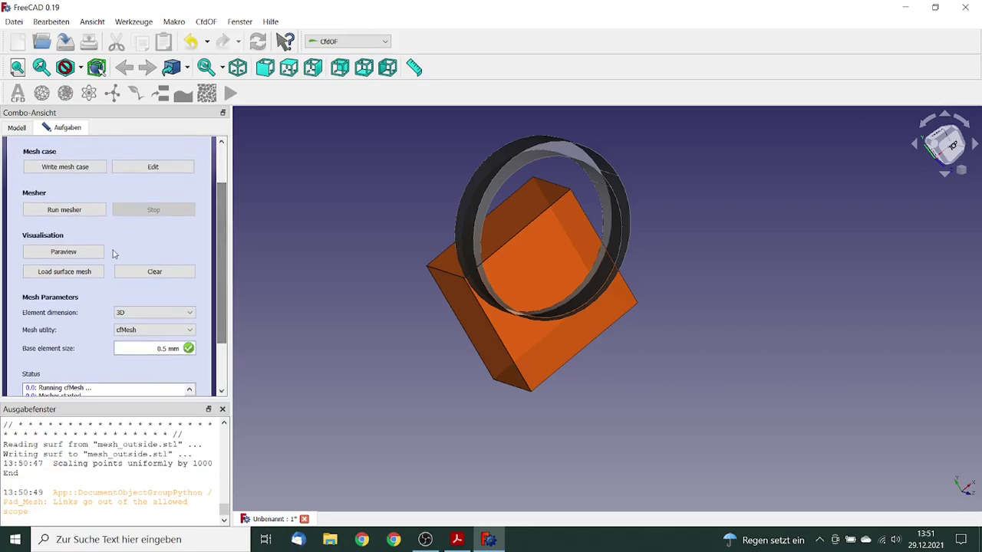
Step: Load the generated surface mesh into the 3D view and close the mesh panel
left_click(81, 273)
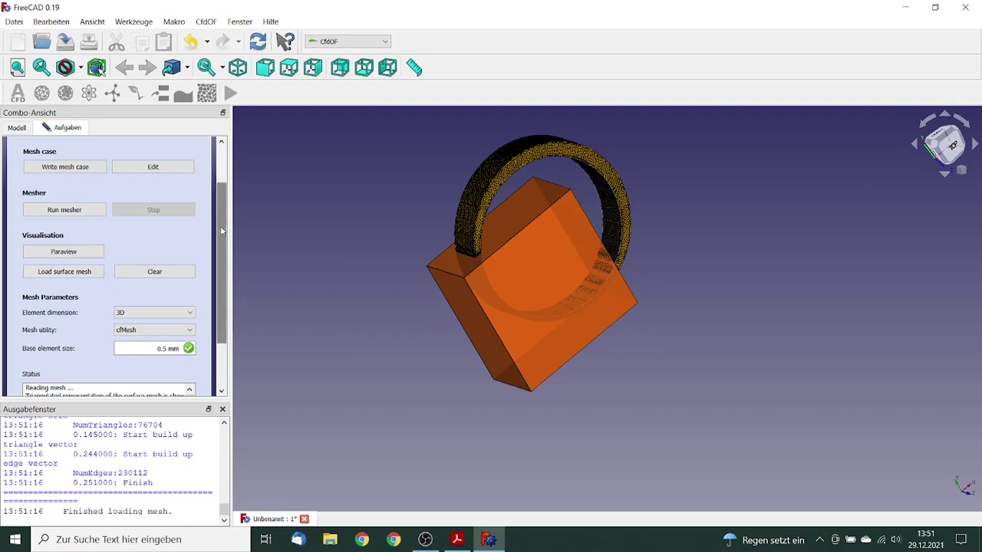
scroll(220, 225, "up", 2)
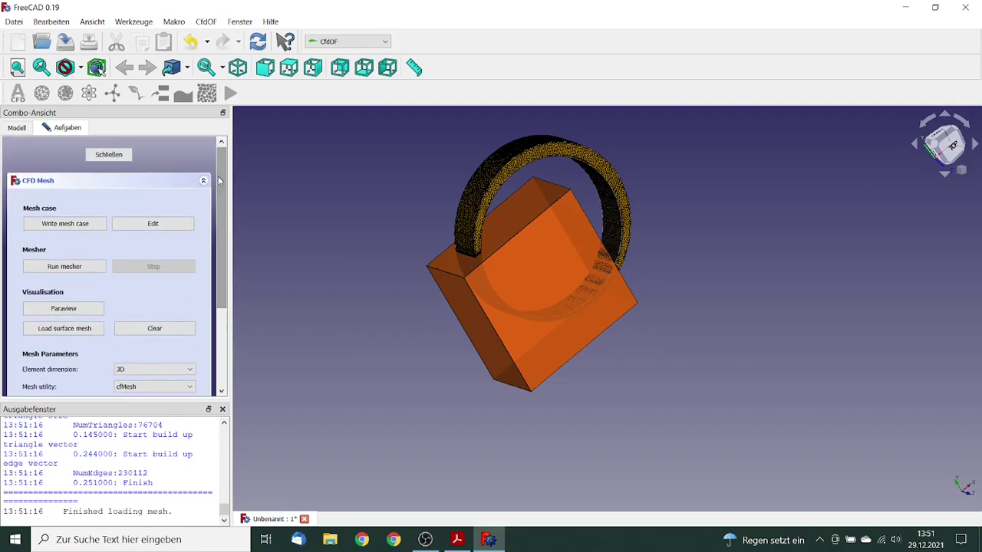
left_click(109, 154)
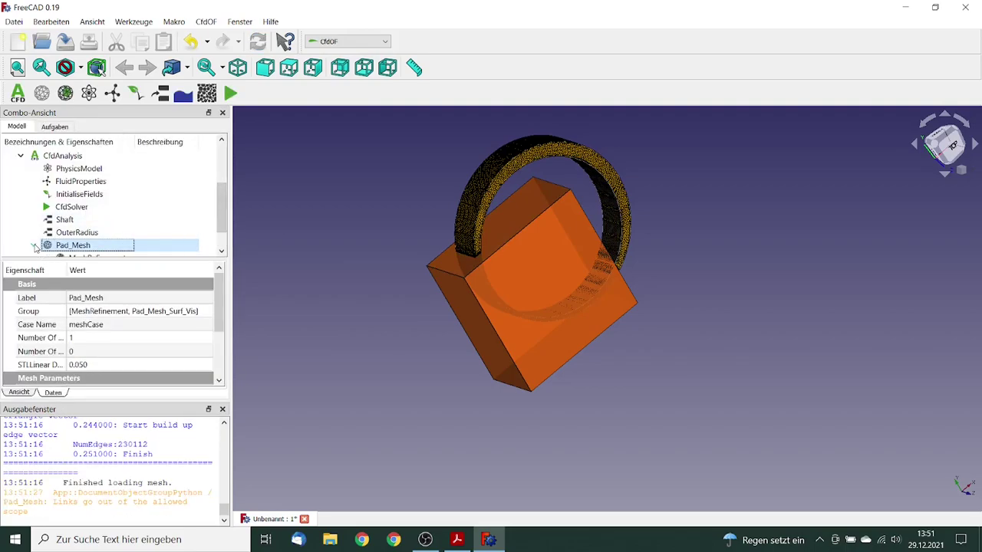
Step: Show the MeshRefinement properties: Würfel box with relative length 0.750
scroll(211, 207, "down", 1)
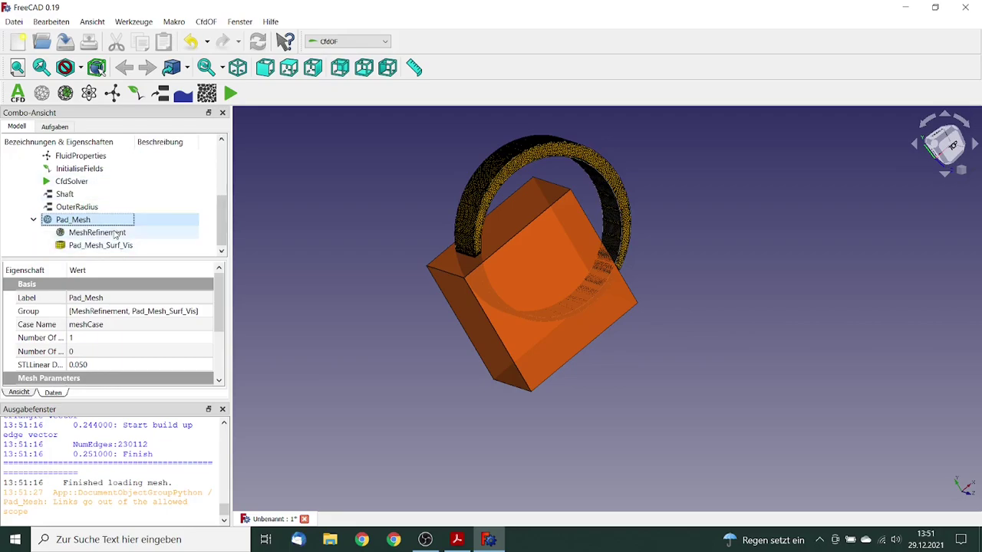
left_click(115, 234)
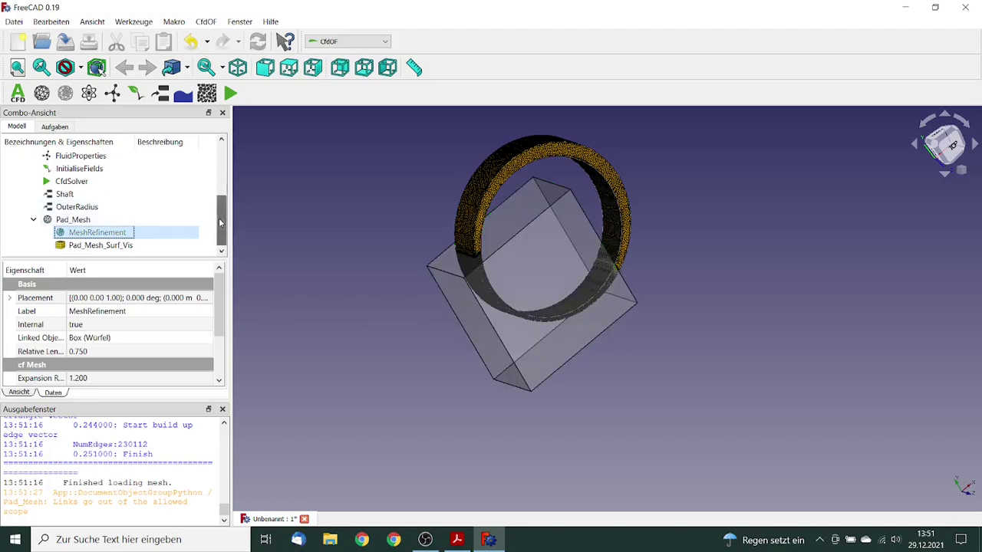
scroll(218, 223, "up", 3)
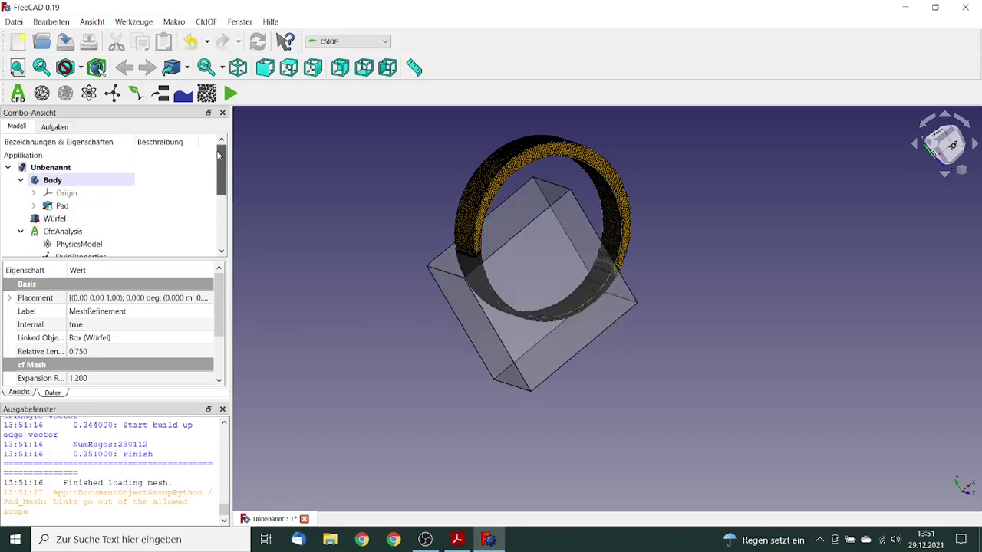
Step: Hide the Würfel refinement box
left_click(60, 220)
key("space")
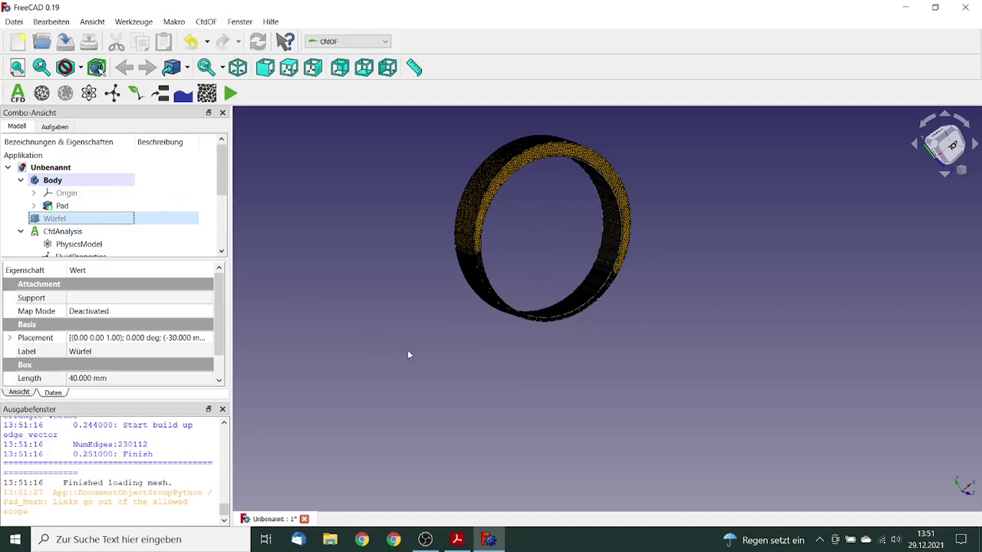
left_click(442, 352)
Step: Orbit and zoom around the meshed bearing ring to inspect it
middle_click_drag(464, 338, 466, 332)
scroll(465, 332, "up", 5)
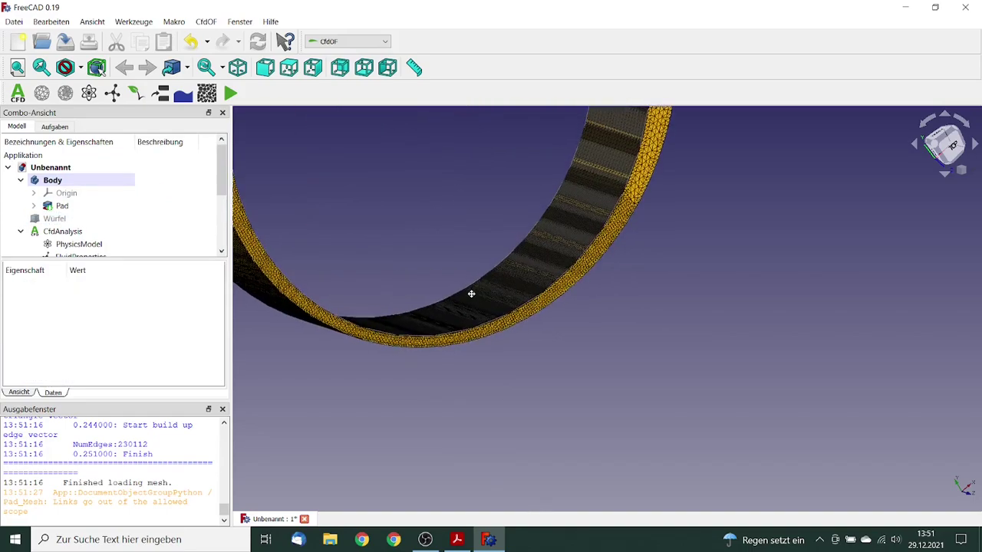
middle_click_drag(470, 291, 622, 410)
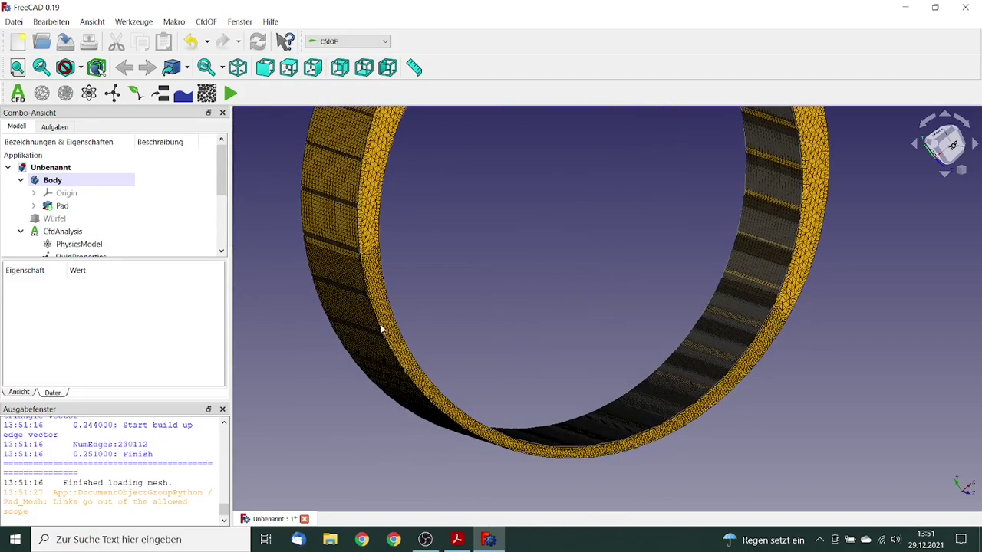
scroll(472, 261, "down", 5)
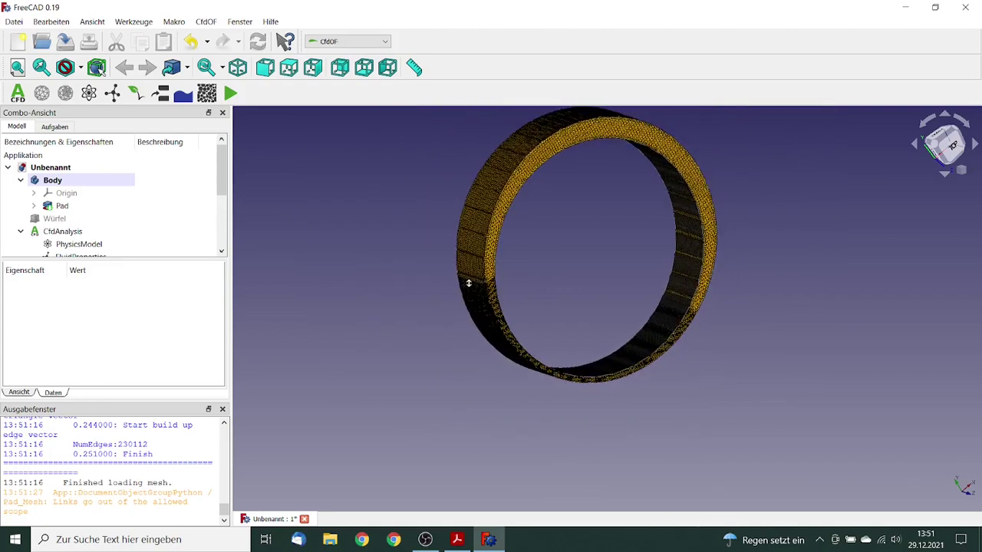
scroll(467, 284, "down", 2)
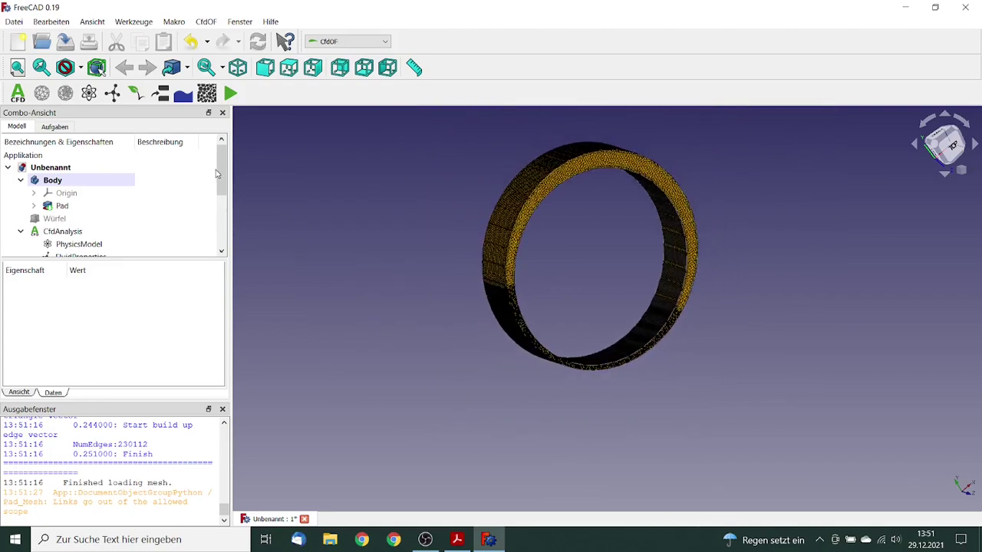
left_click_drag(220, 170, 229, 197)
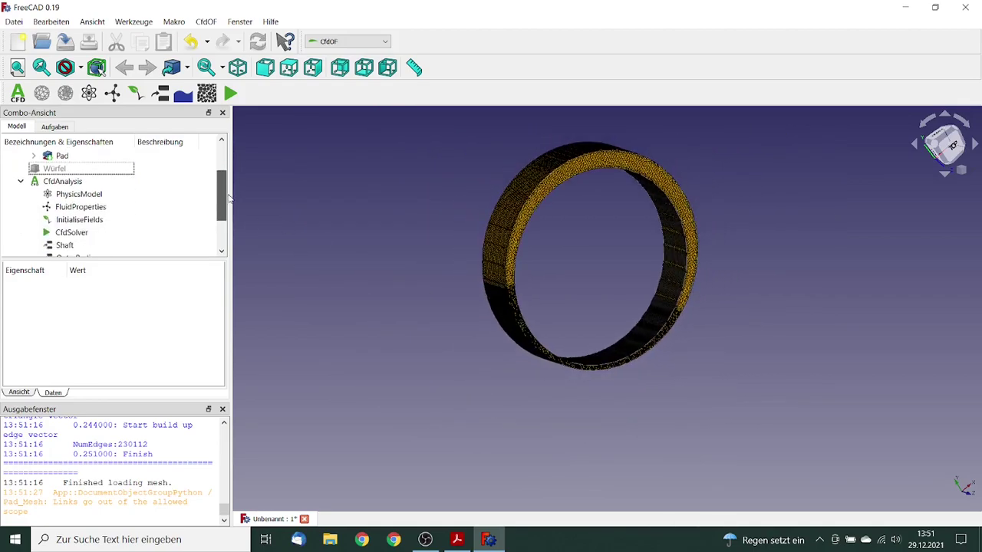
Step: Make the physics model viscous with RANS kOmegaSST turbulence
double_click(95, 197)
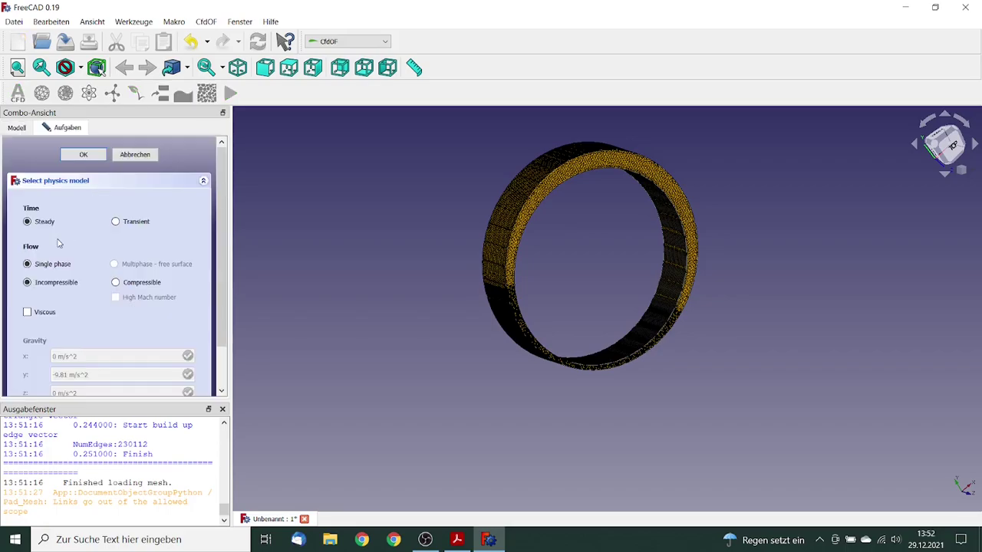
left_click(29, 312)
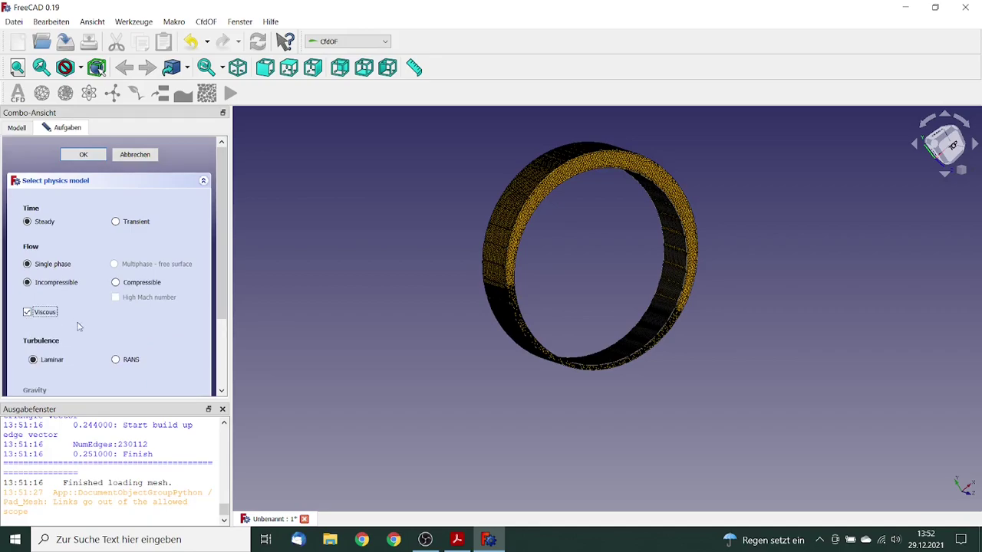
left_click(113, 359)
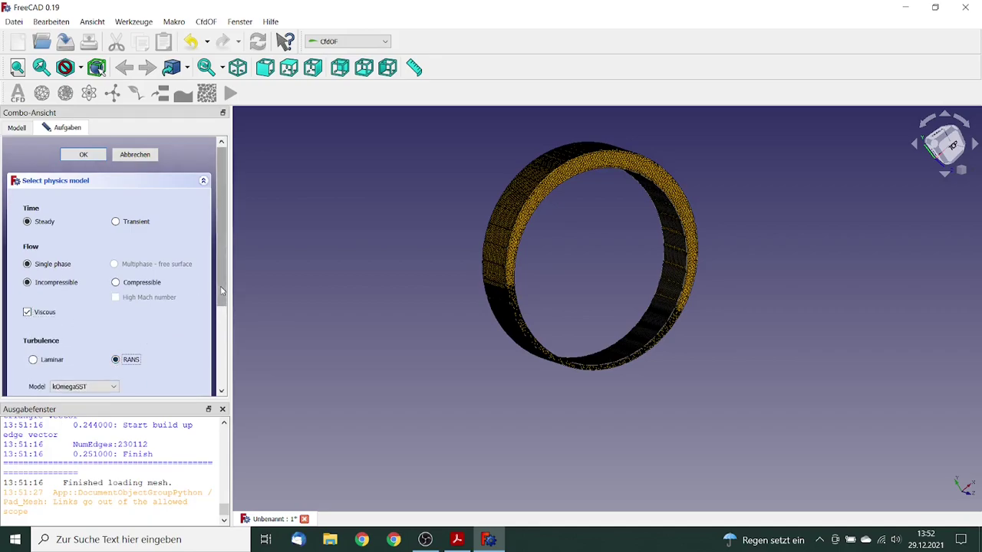
left_click_drag(223, 280, 216, 204)
left_click(84, 154)
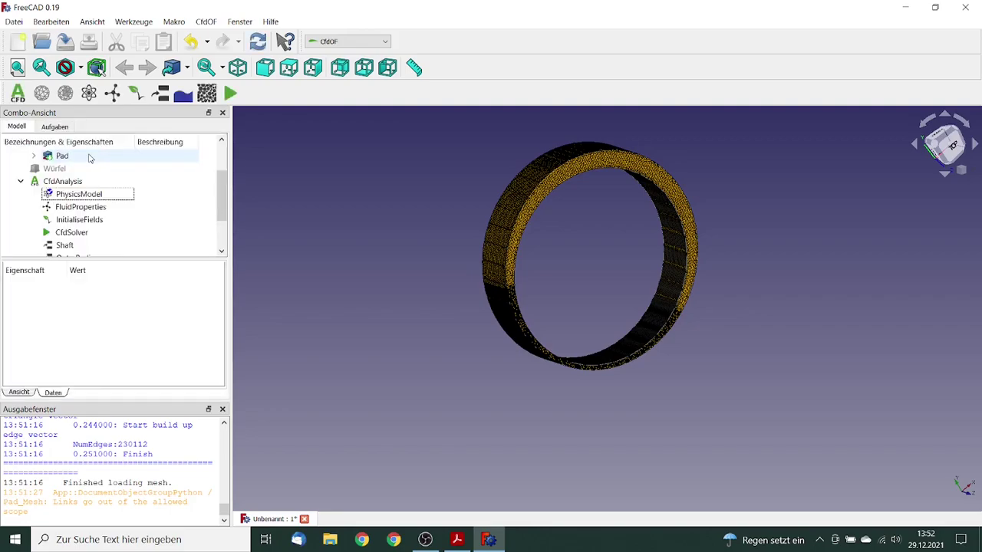
Step: Set the fluid to predefined OilSAE10W (870 kg/m^3, 0.104 kg/(m*s))
double_click(89, 208)
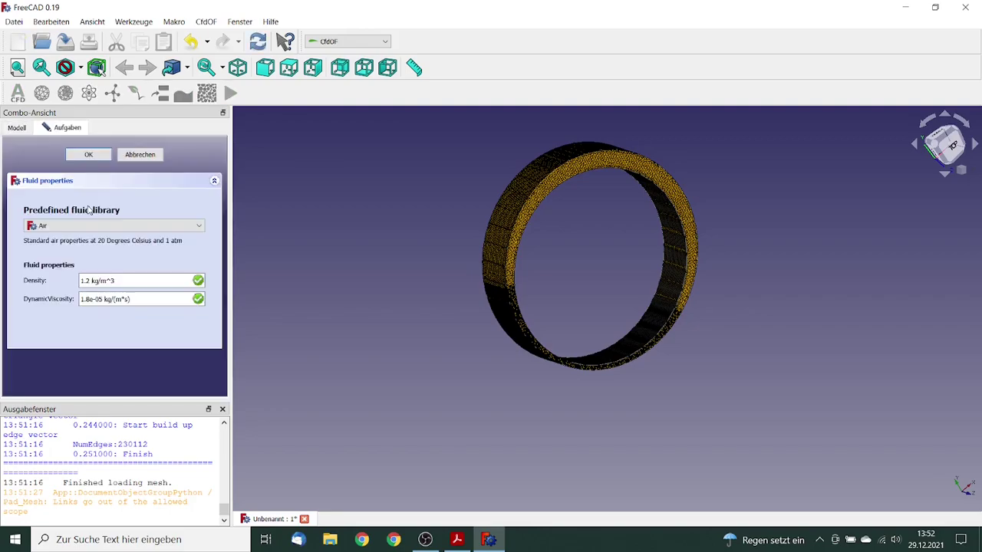
left_click(92, 226)
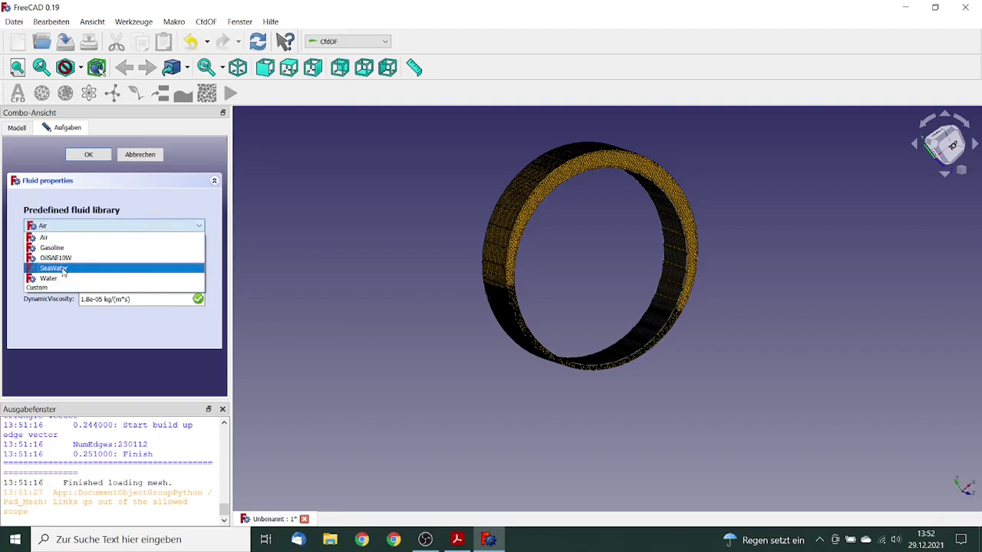
left_click(66, 258)
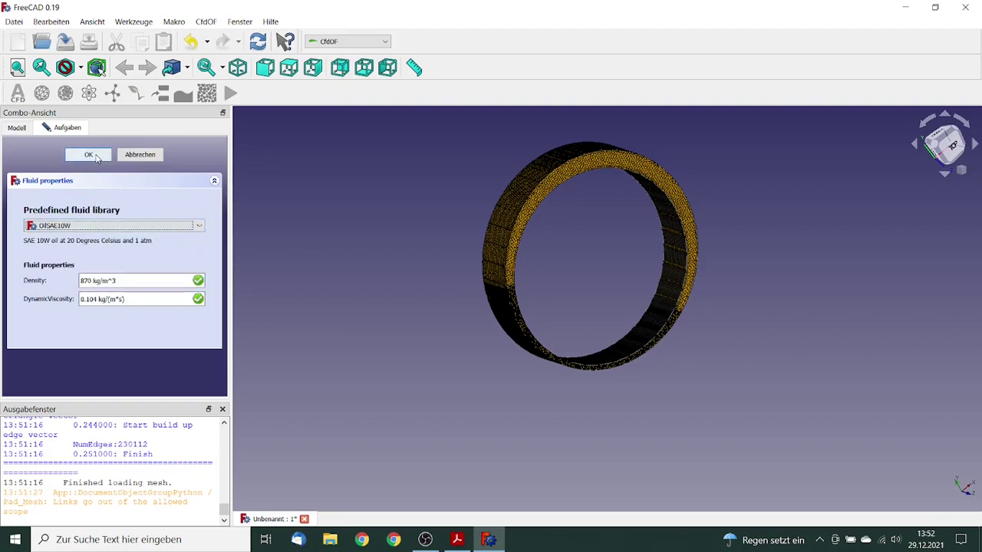
left_click(88, 155)
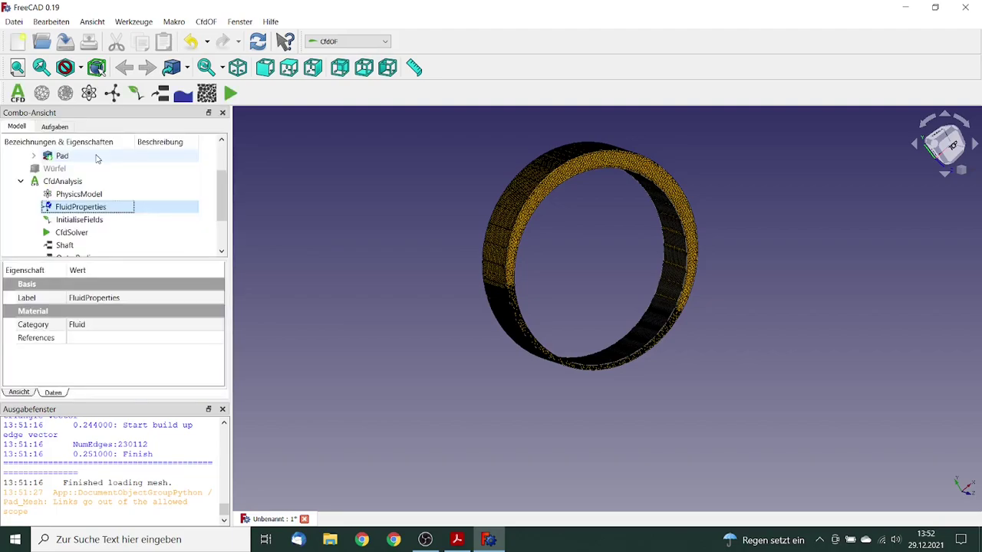
Step: Initialise the flow field with velocity Ux 5 m/s and pressure 10 Pa
double_click(85, 220)
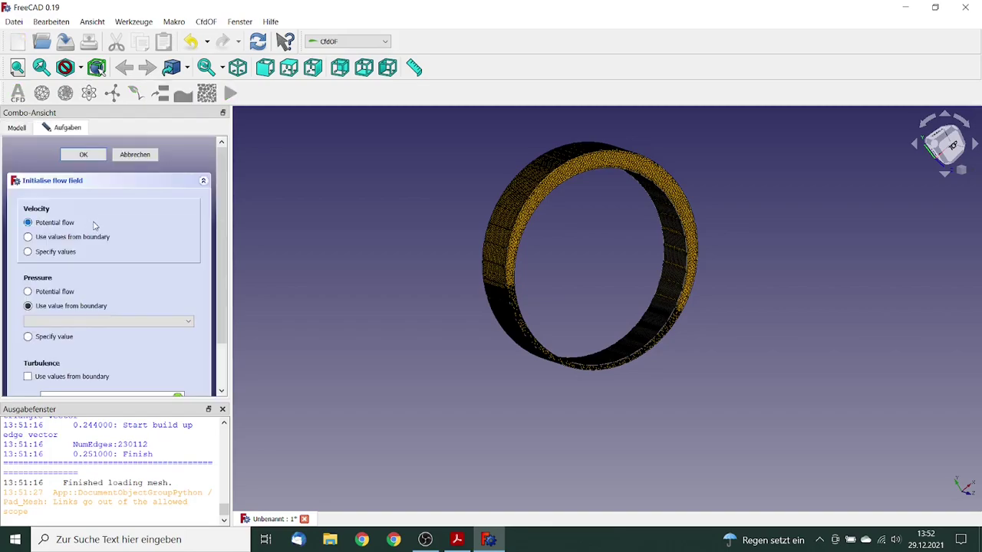
left_click(50, 253)
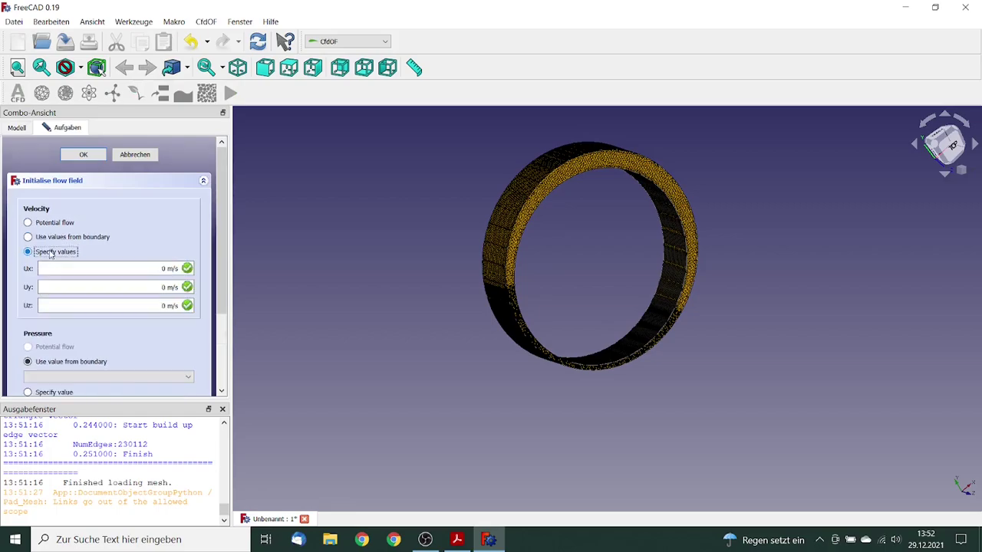
double_click(164, 268)
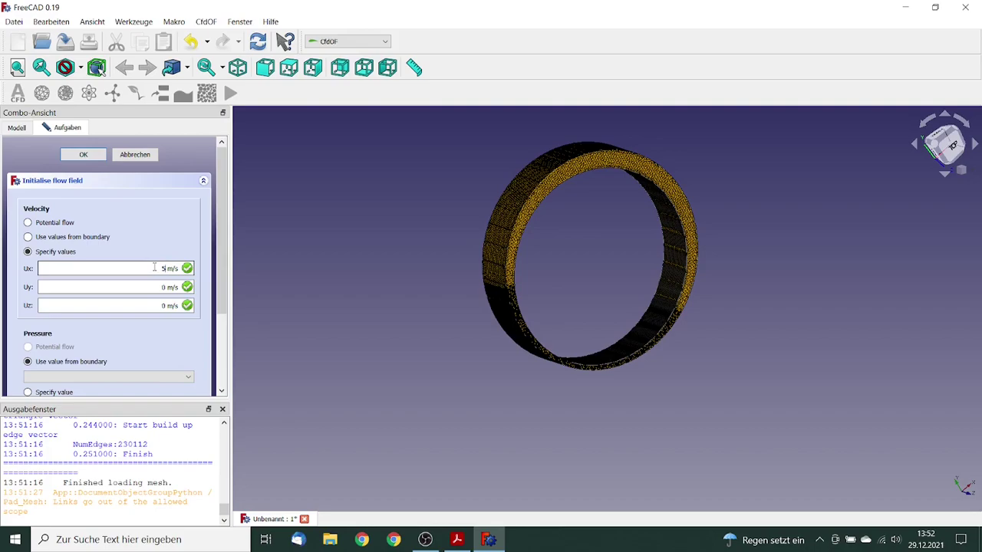
scroll(31, 310, "down", 4)
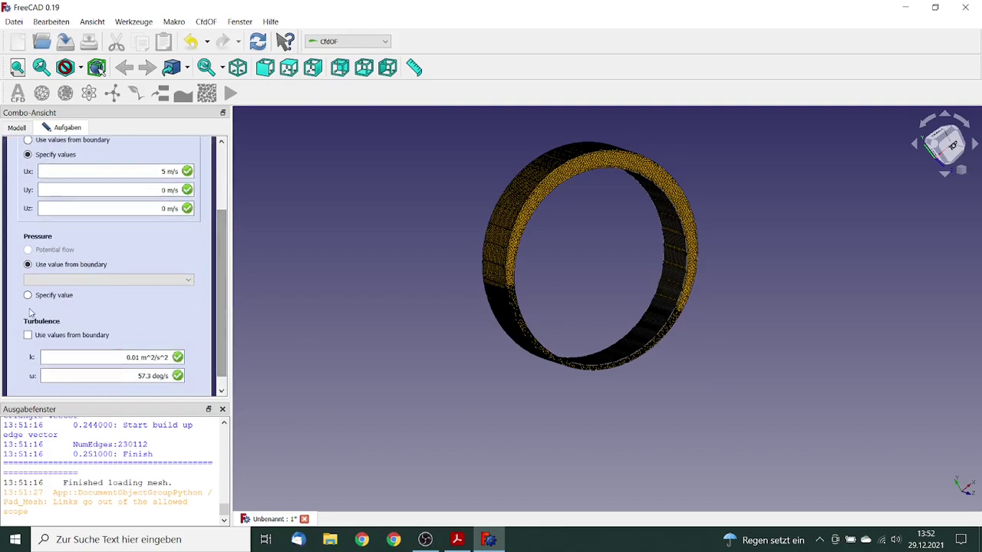
left_click(29, 295)
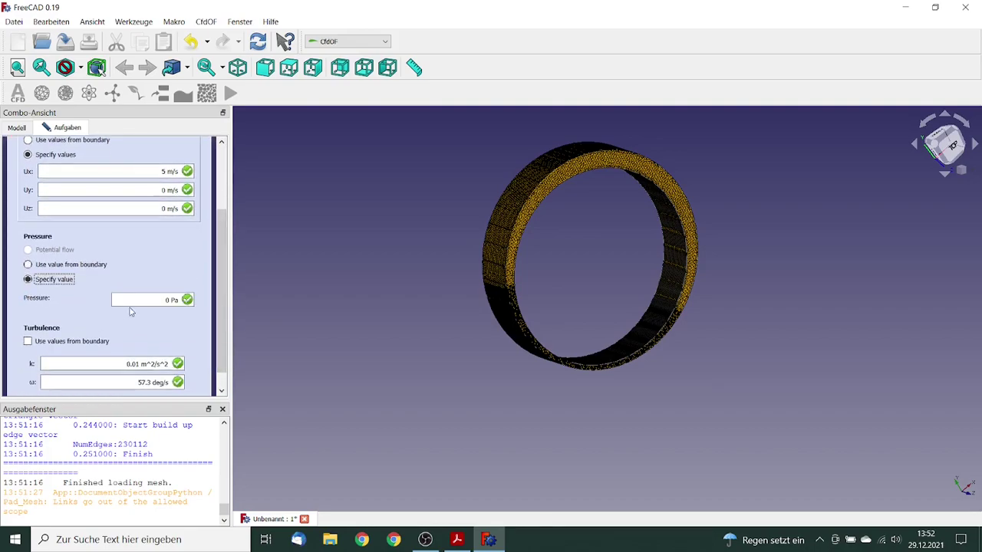
double_click(167, 298)
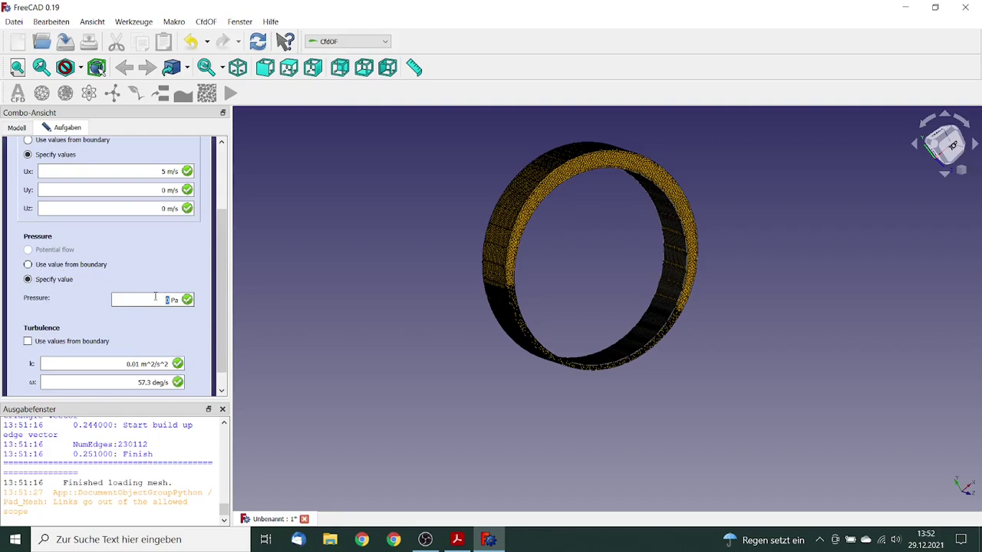
type("10")
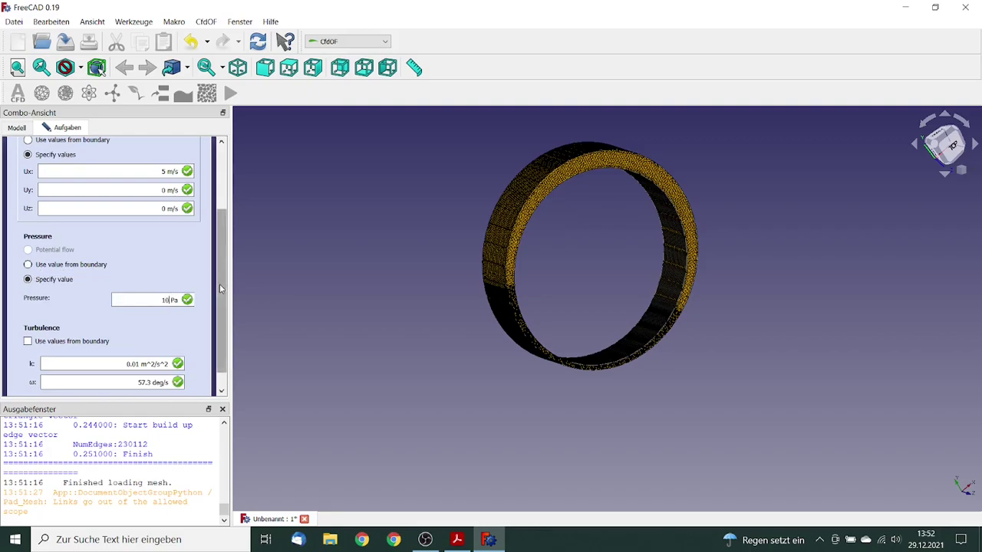
scroll(108, 161, "up", 5)
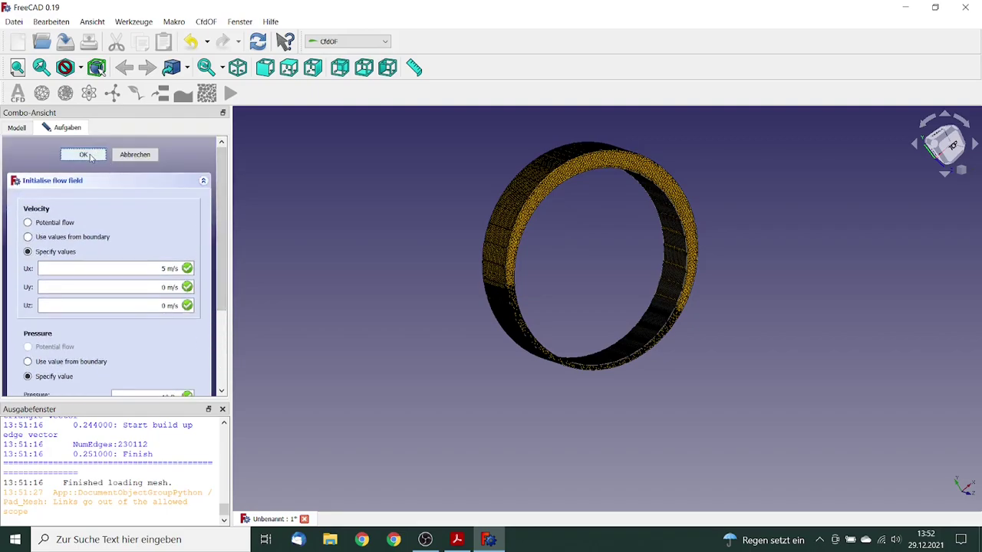
left_click(90, 155)
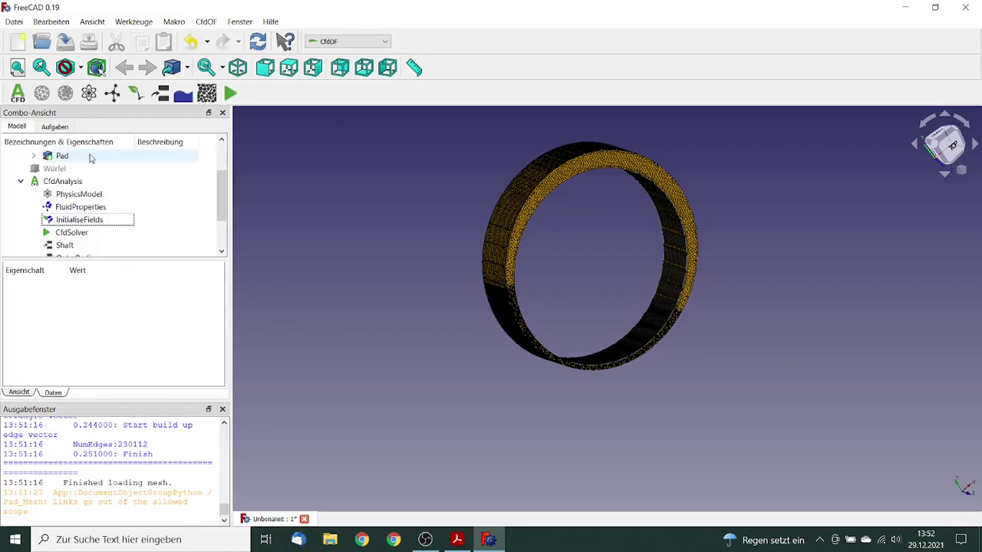
Step: Write the CfdOF case files from the solver's Analysis control and open the case folder
left_click(70, 233)
double_click(70, 234)
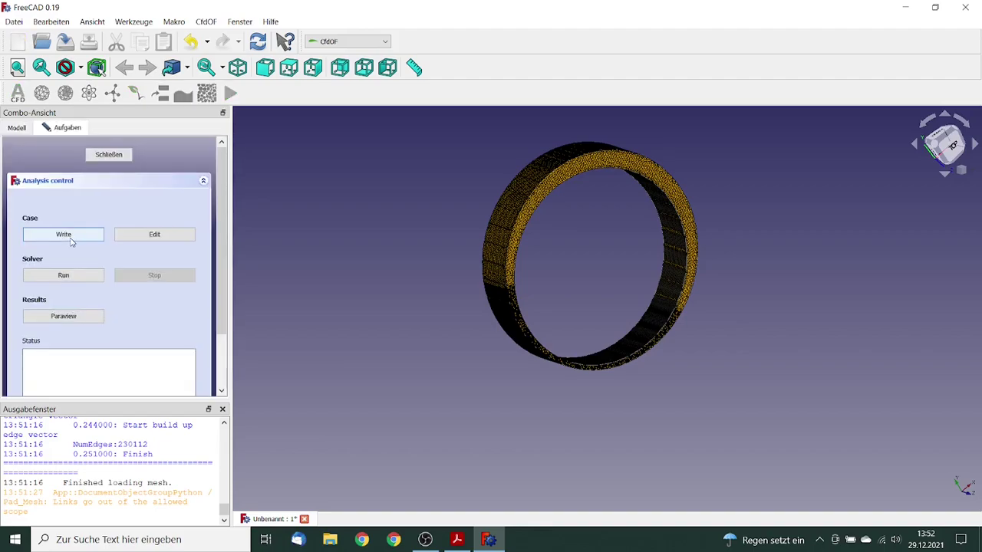
left_click(73, 235)
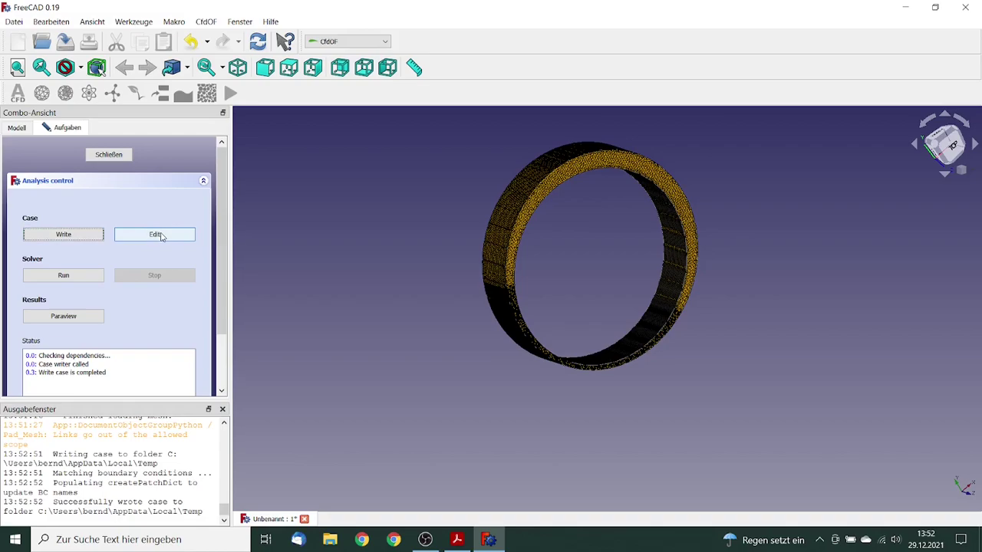
left_click(157, 234)
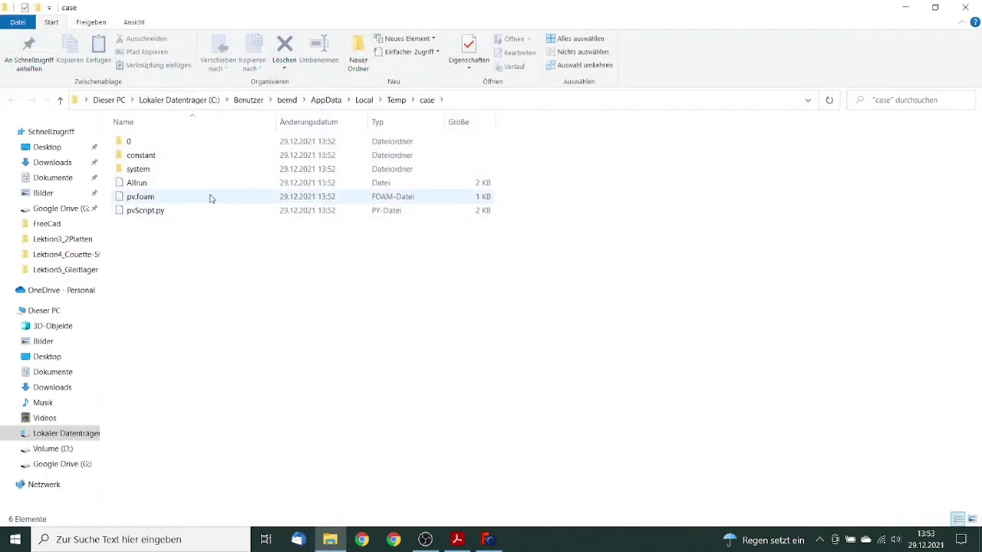
Step: Open the U velocity file from the case's 0 folder with Notepad++
mouse_move(146, 145)
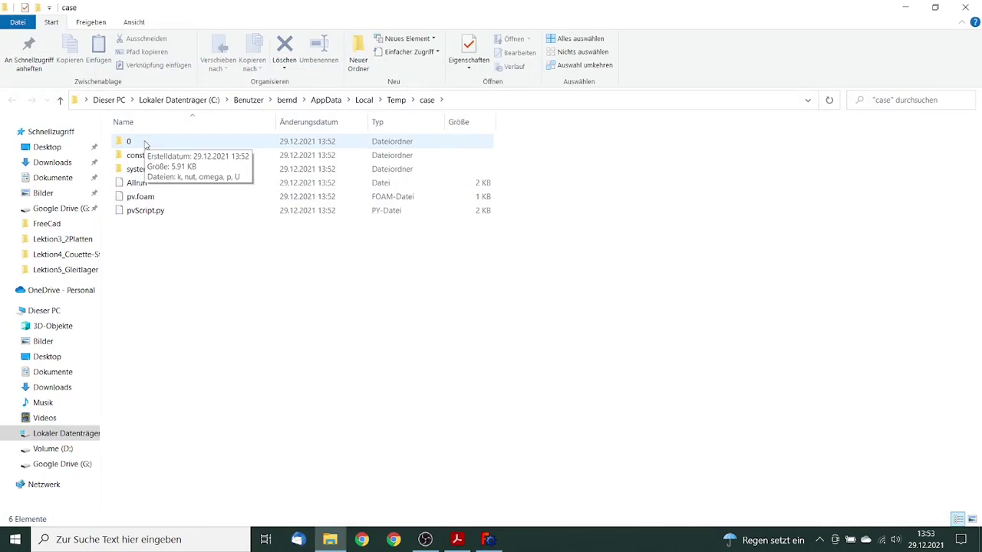
double_click(145, 145)
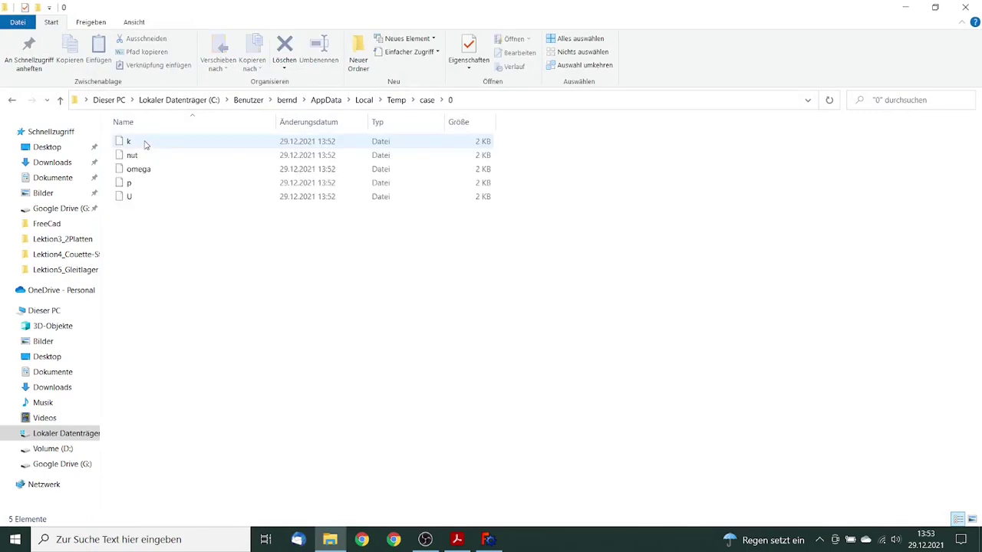
left_click(145, 201)
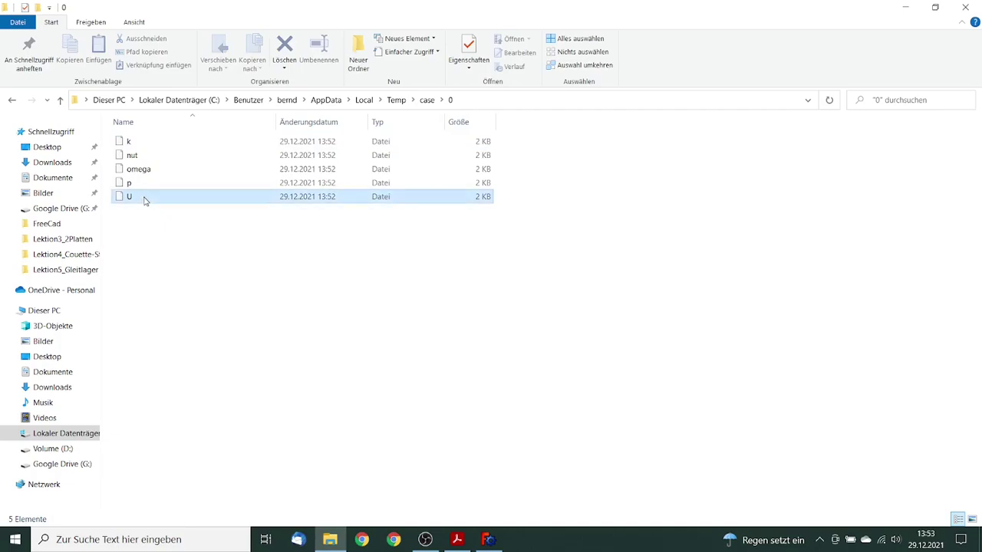
right_click(144, 201)
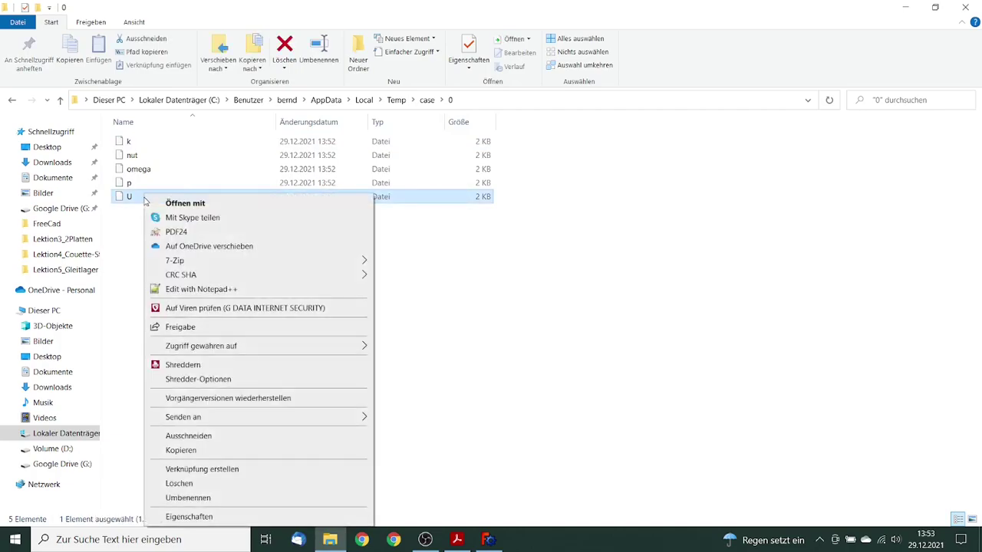
left_click(206, 289)
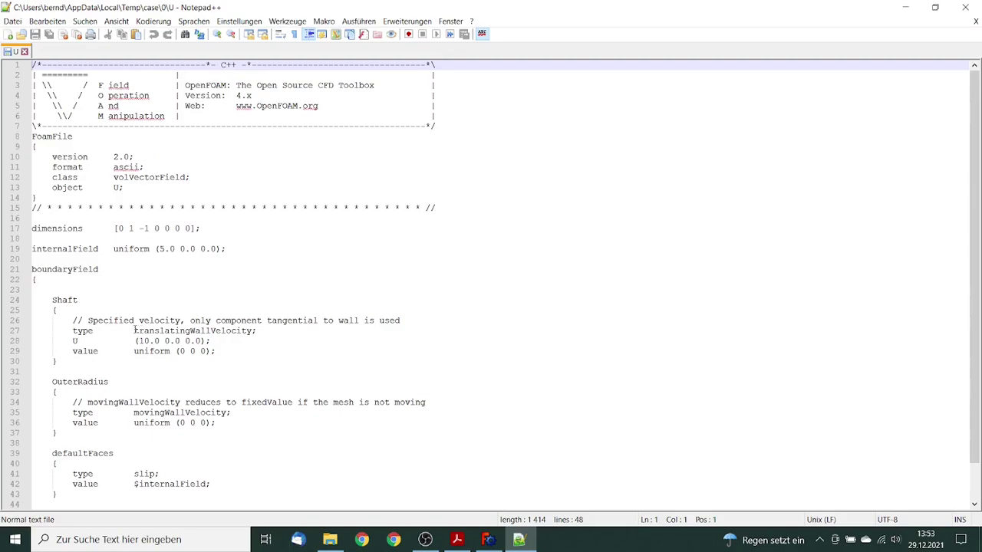
Step: Make the Shaft boundary rotatingWallVelocity and turn its U line into origin (0.0 0.0 0.0)
left_click_drag(135, 330, 189, 331)
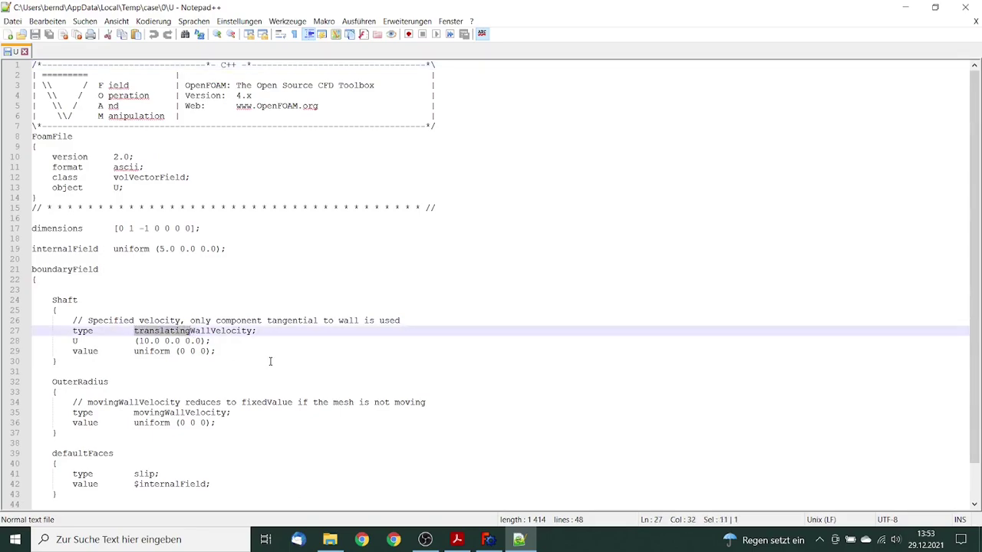
type("rotating")
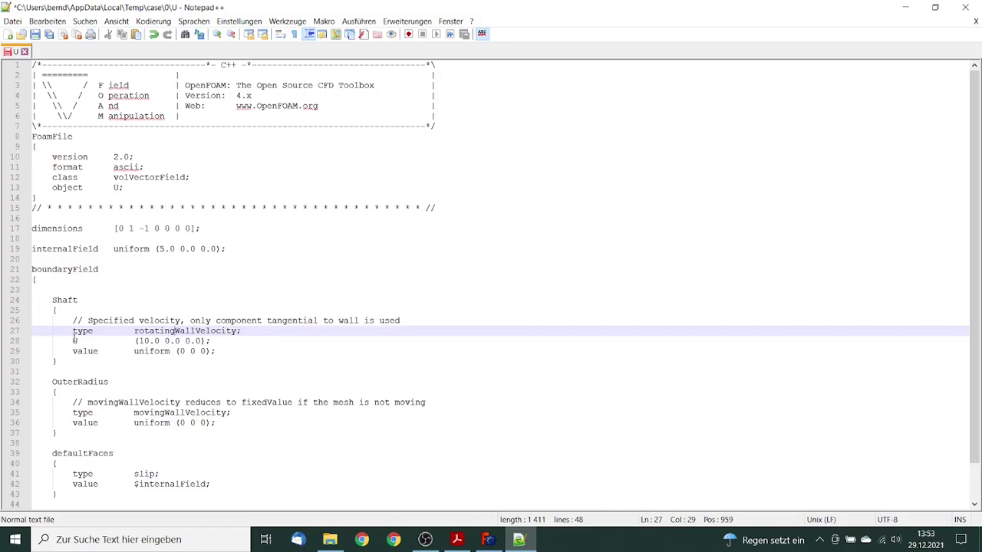
mouse_move(73, 341)
left_mouse_down()
mouse_move(113, 340)
mouse_move(79, 340)
left_mouse_up()
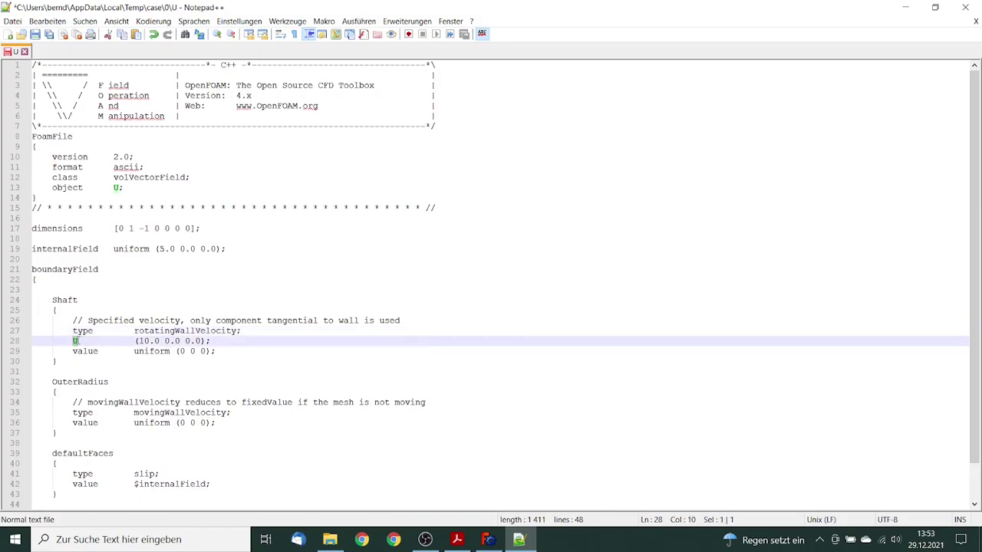
type("origin")
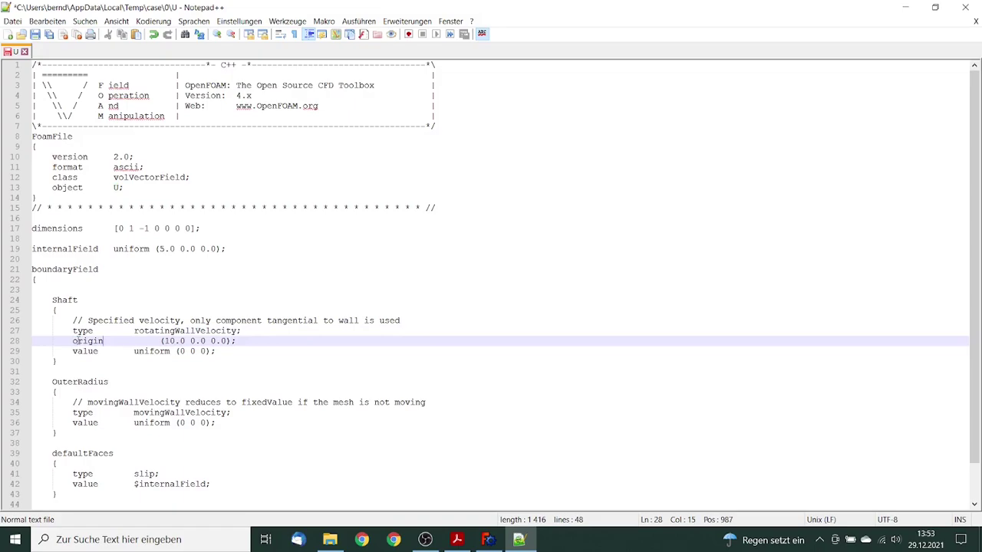
key("Delete")
key("Delete")
key("Delete")
key("Delete")
key("Delete")
left_click_drag(138, 340, 144, 342)
type("0")
key("BackSpace")
Step: Add axis (0.0 0.0 -1.0) and omega 261.799 to the Shaft block
left_click(214, 341)
key("Return")
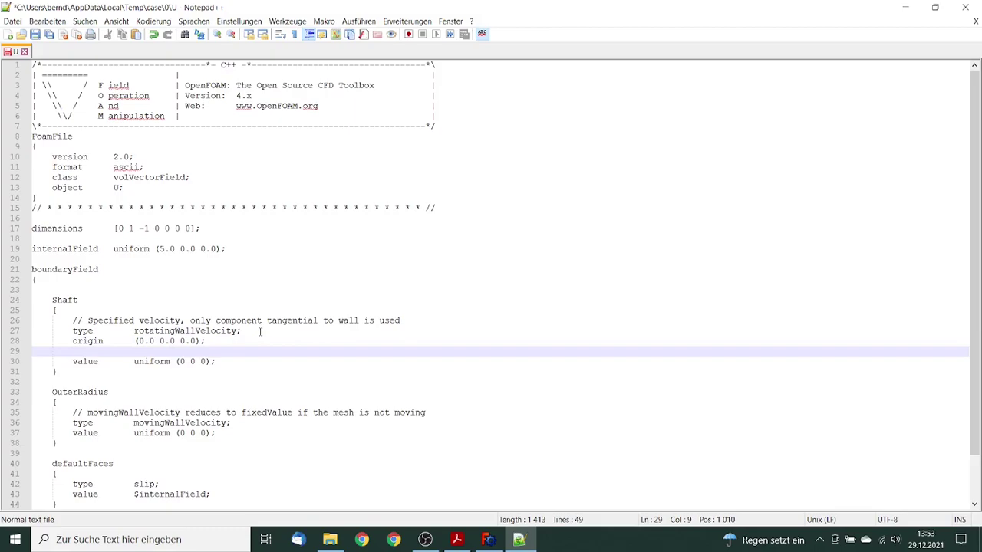
type("axis        (0.0 0.0 -1.0)")
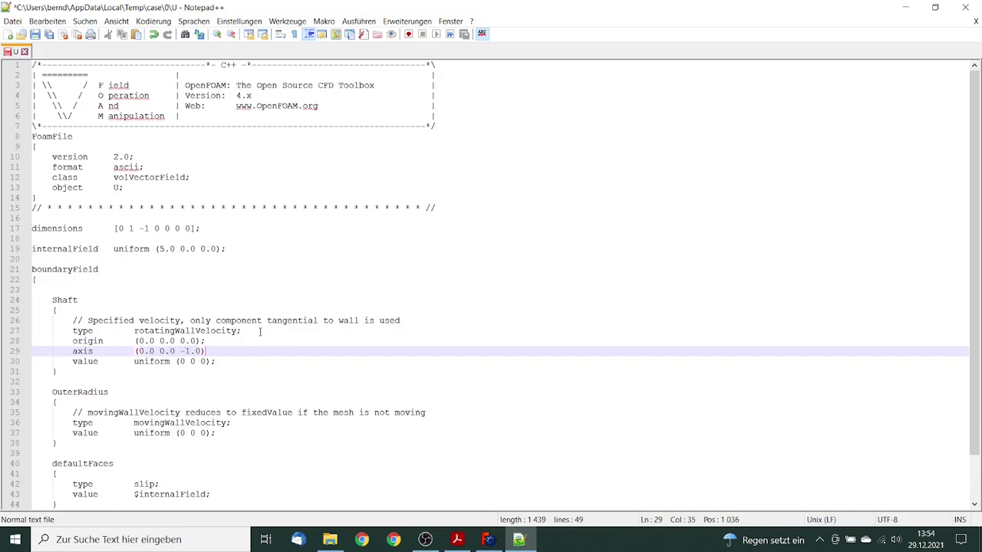
type(";")
left_click_drag(74, 361, 210, 360)
type("omega")
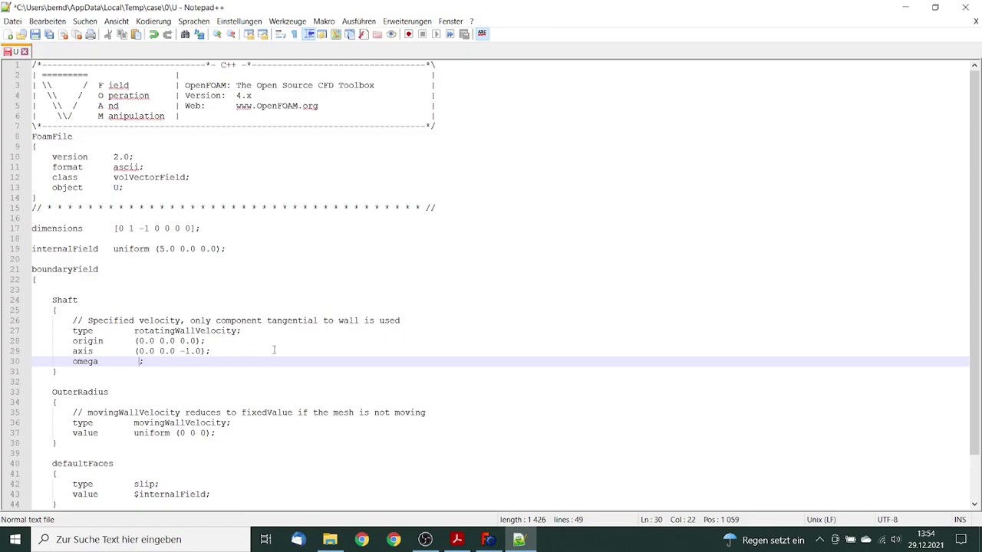
type("261.799")
left_click(139, 361)
key("BackSpace")
Step: Save the U file and close Notepad++
left_click(34, 34)
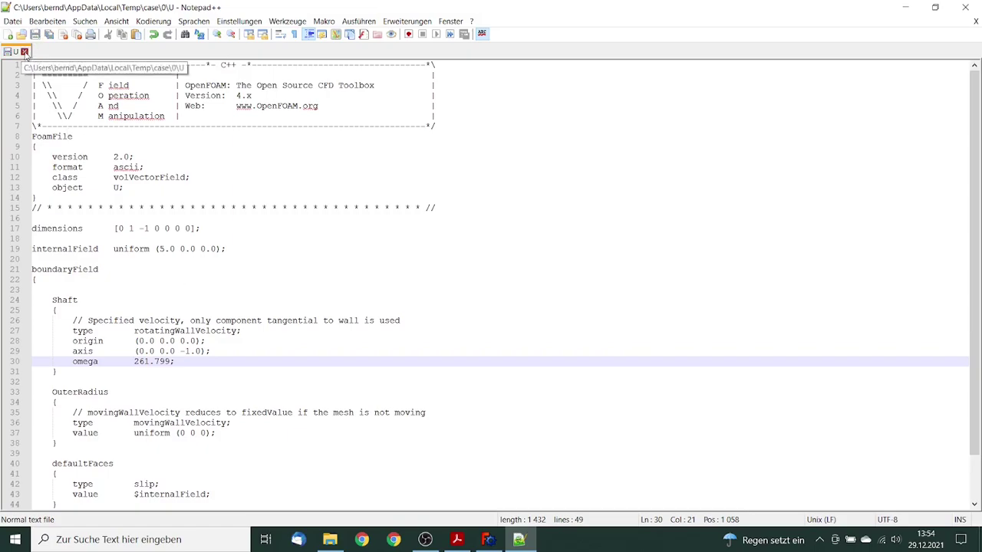
left_click(24, 52)
left_click(964, 6)
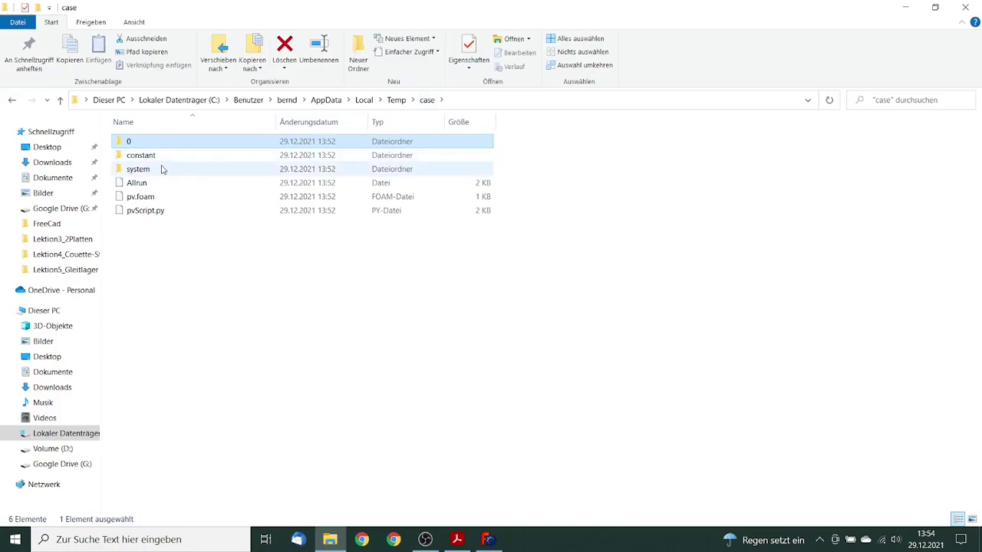
Step: Open system/controlDict from the case folder in Notepad++
double_click(161, 169)
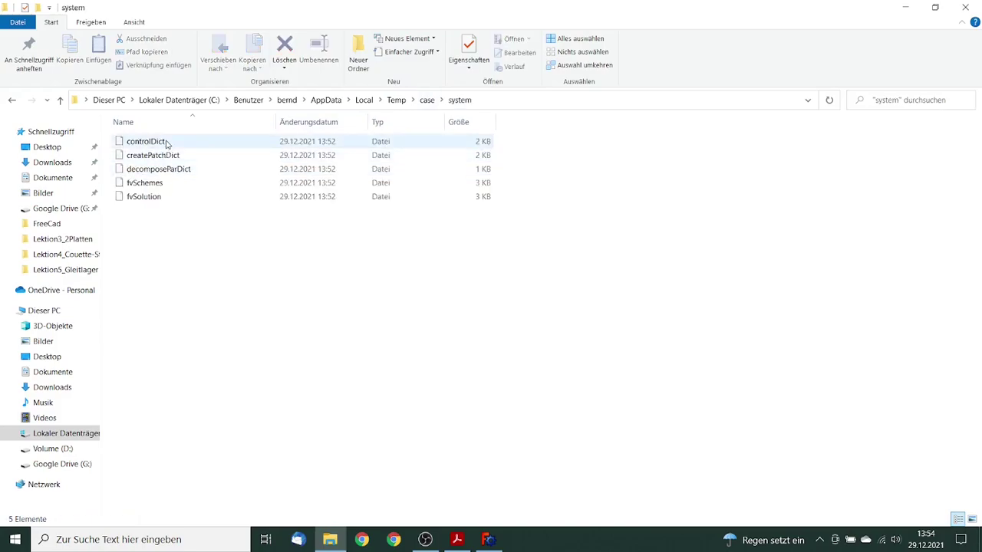
left_click(164, 144)
right_click(166, 145)
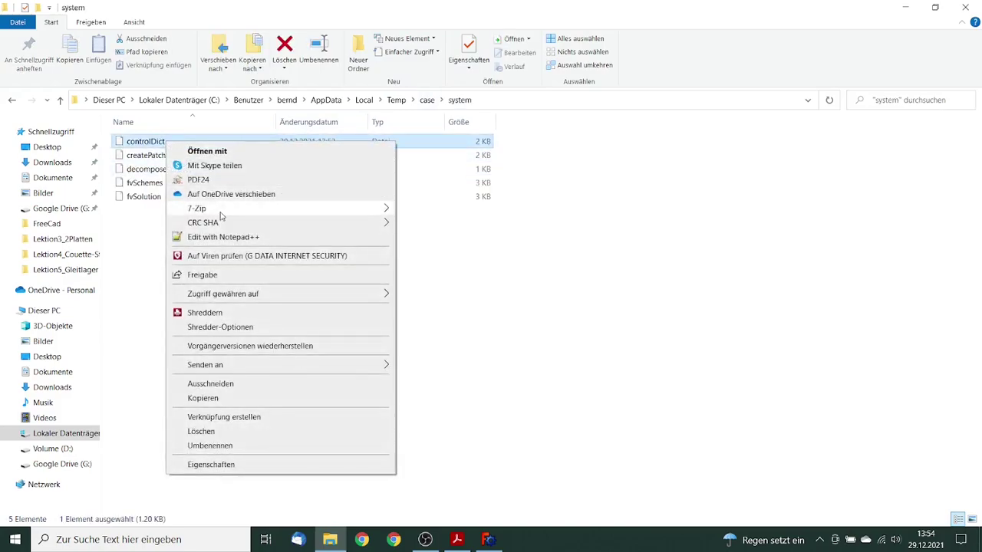
left_click(223, 237)
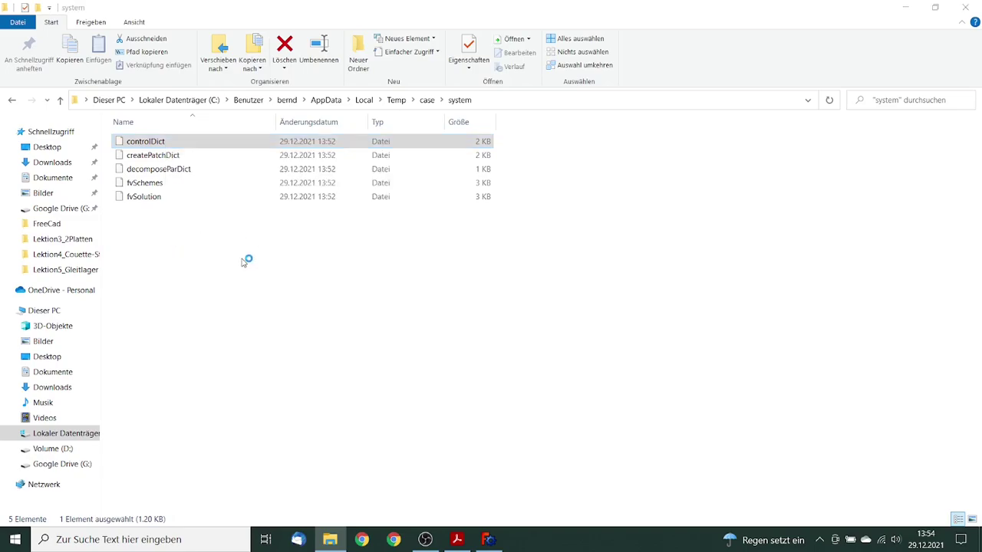
Step: Select the functions block on the tutorial PDF's Integrated forces slide
left_click(457, 540)
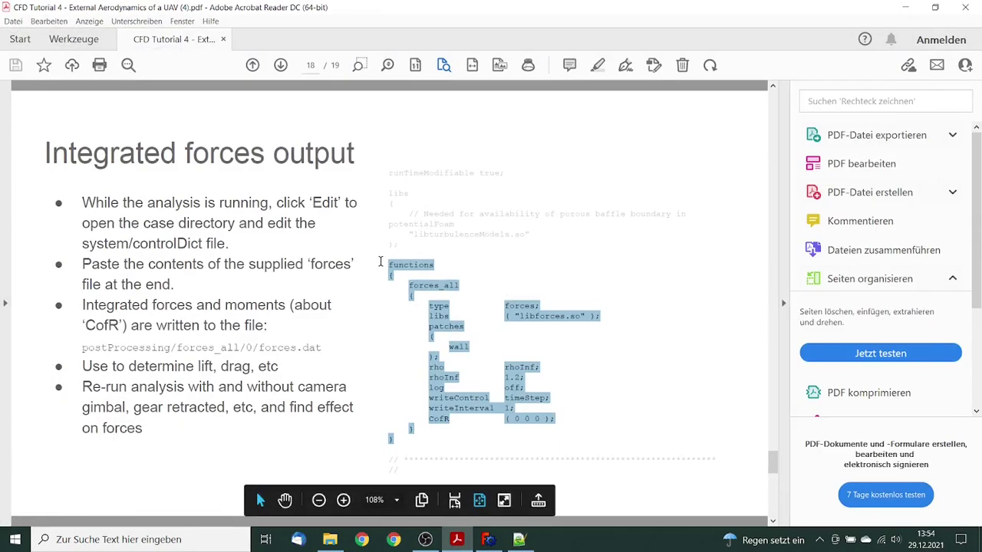
left_click(380, 262)
left_click_drag(389, 263, 395, 438)
key("ctrl+c")
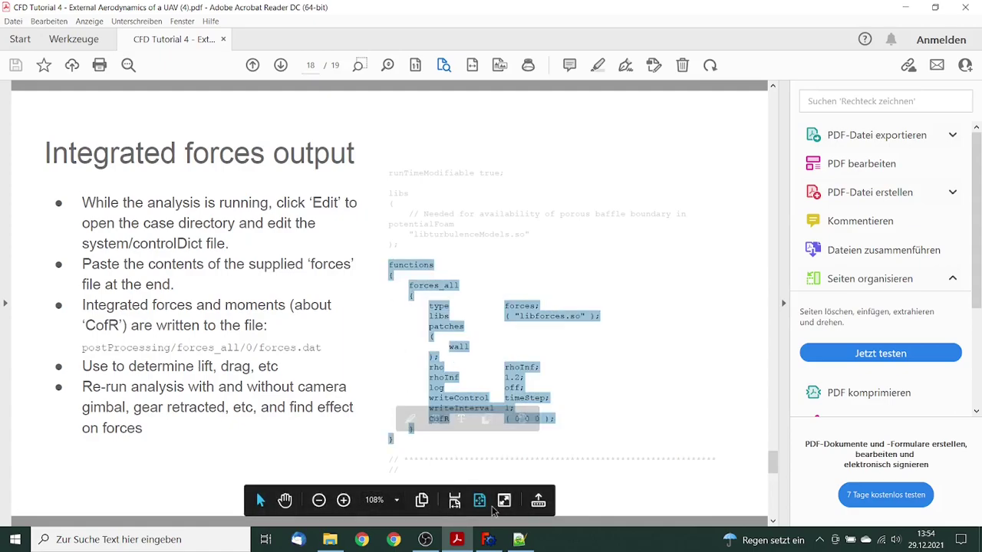
Step: Paste the forces functions block into controlDict after runTimeModifiable
left_click(518, 539)
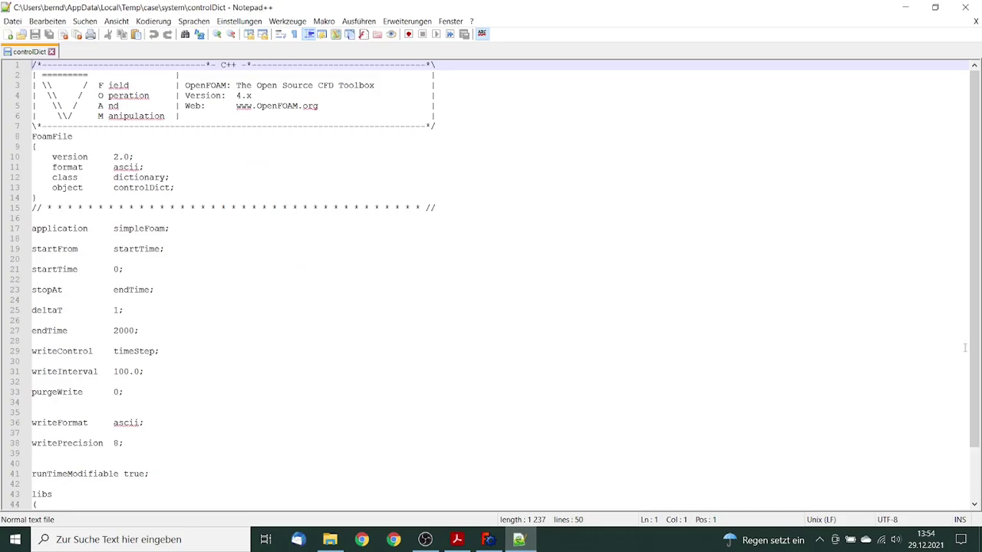
scroll(965, 347, "down", 2)
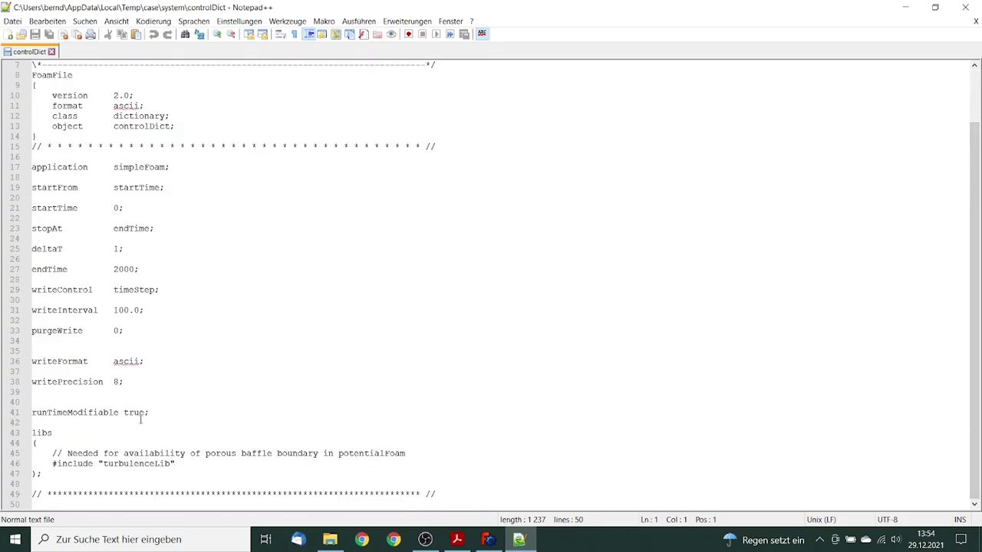
left_click(168, 410)
key("Return")
key("ctrl+v")
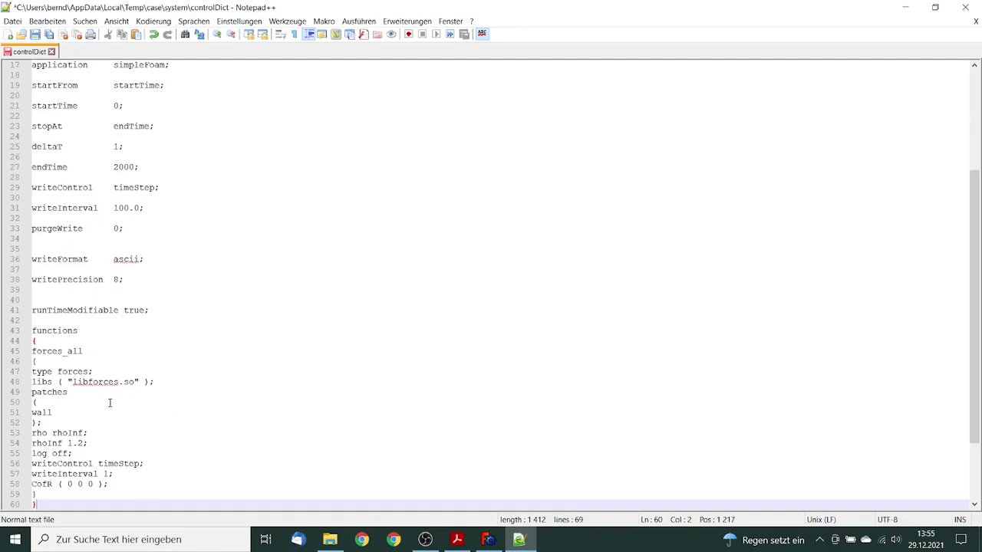
Step: Change the forces patch from wall to Shaft and rhoInf from 1.2 to 870.0
left_click_drag(33, 412, 54, 415)
type("Shaft")
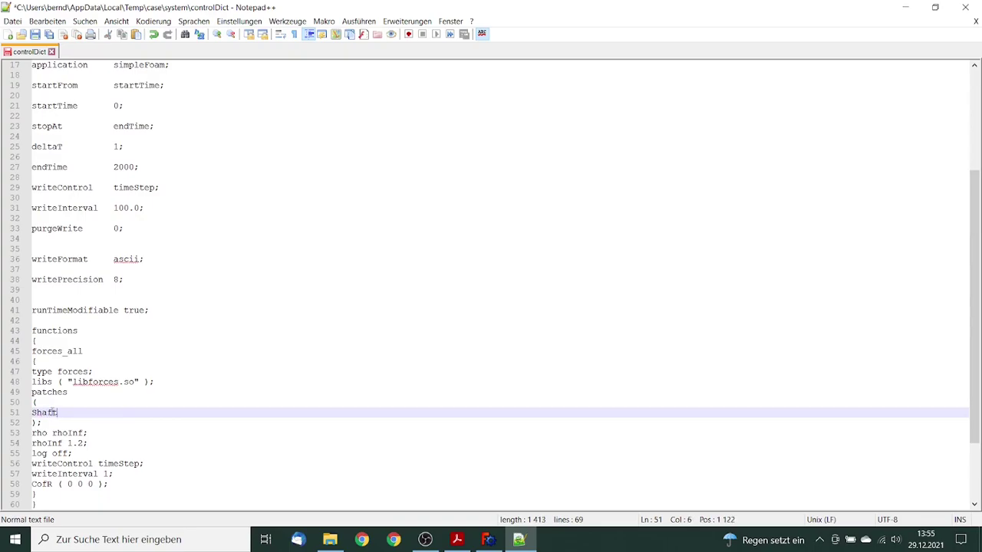
double_click(70, 443)
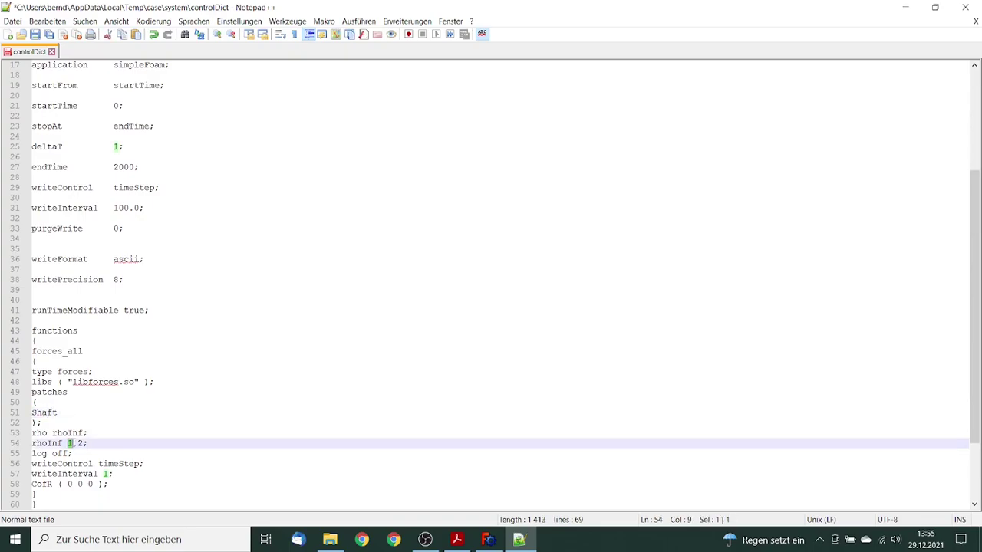
left_click_drag(72, 443, 81, 444)
type("870.0")
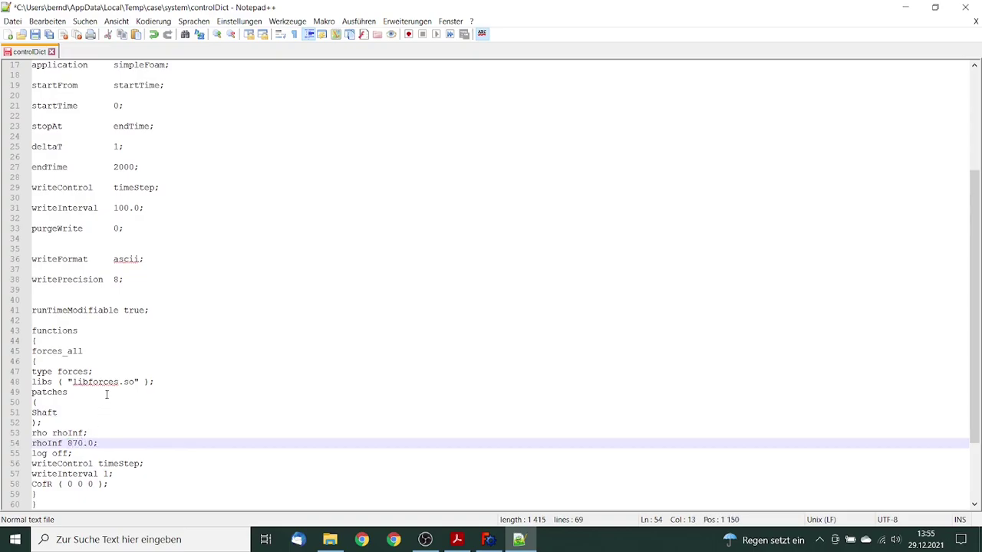
Step: Save controlDict and close Notepad++
left_click(35, 35)
left_click(52, 51)
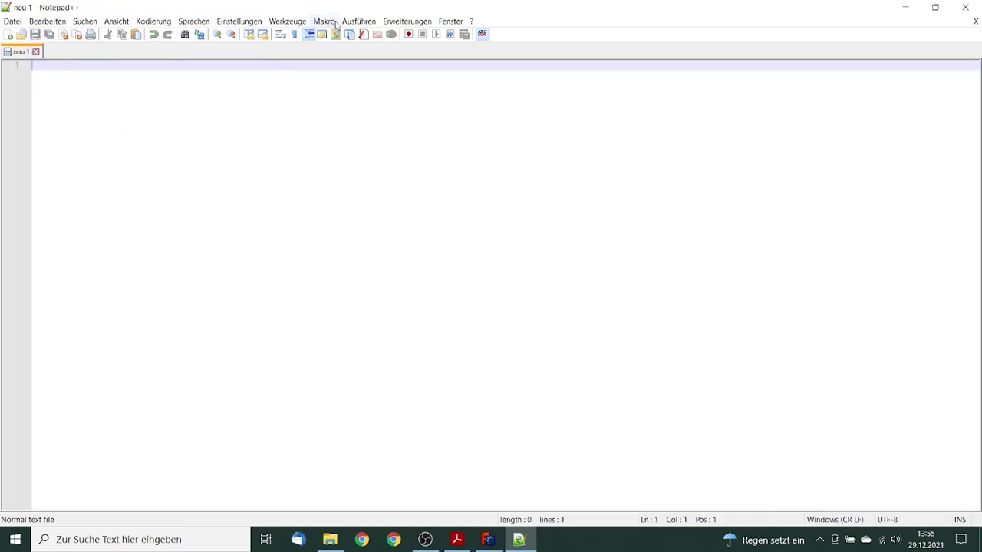
left_click(965, 7)
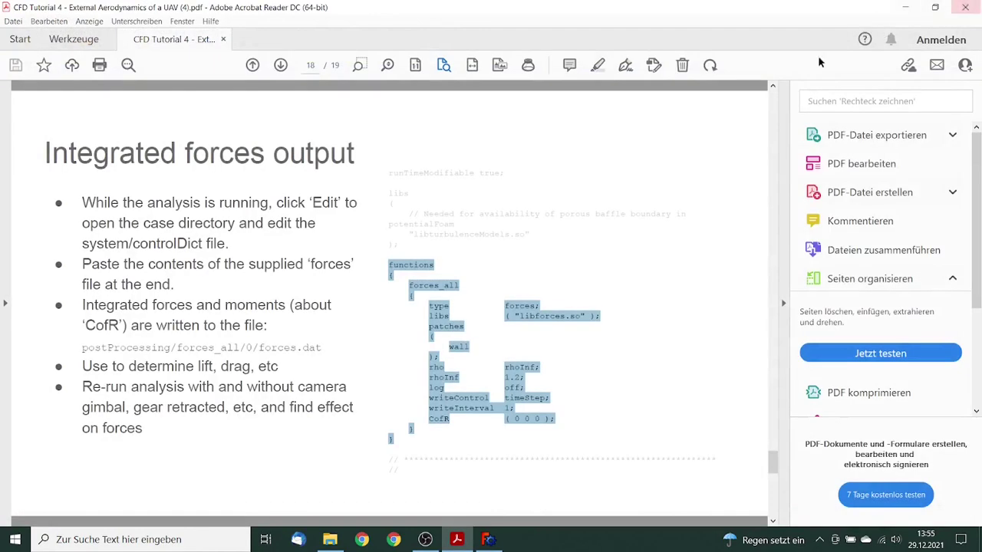
Step: Run the solver, confirm it converged in 336 iterations, and load the results in ParaView
left_click(488, 539)
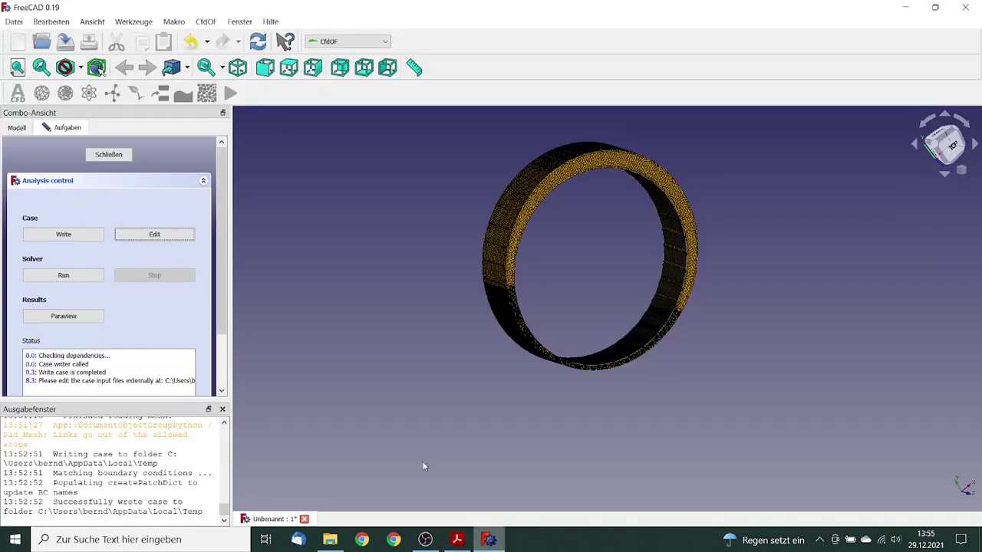
left_click(63, 275)
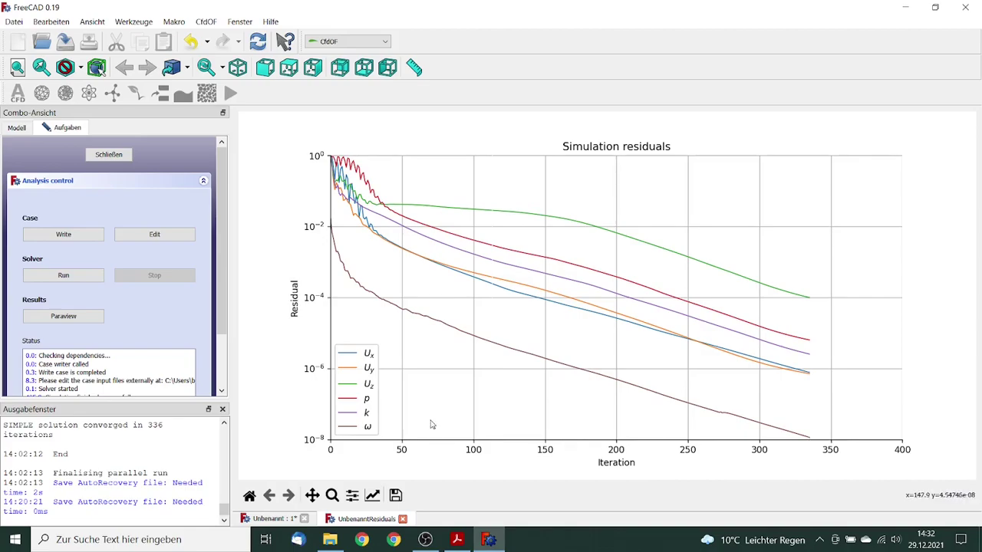
scroll(218, 349, "down", 2)
scroll(218, 349, "down", 1)
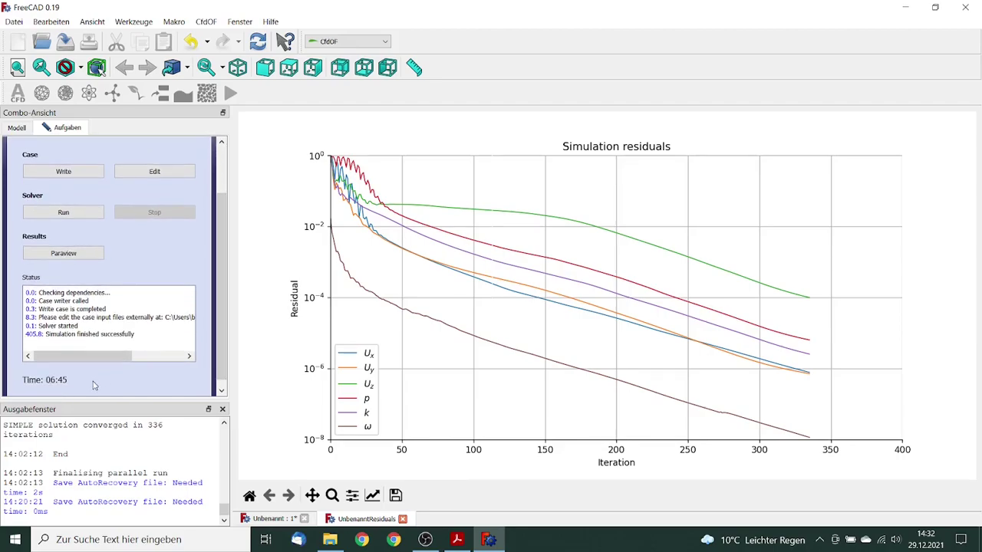
scroll(226, 282, "up", 3)
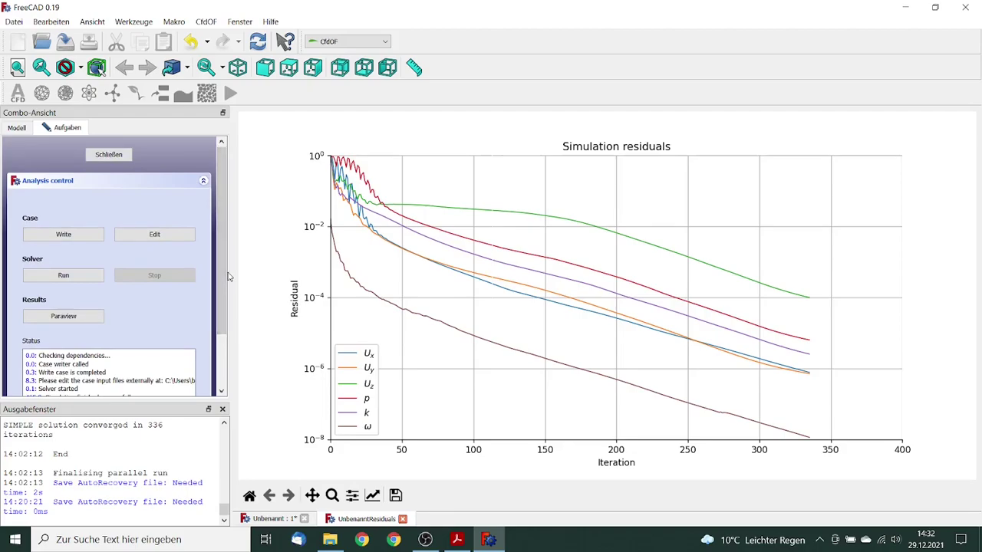
left_click(82, 319)
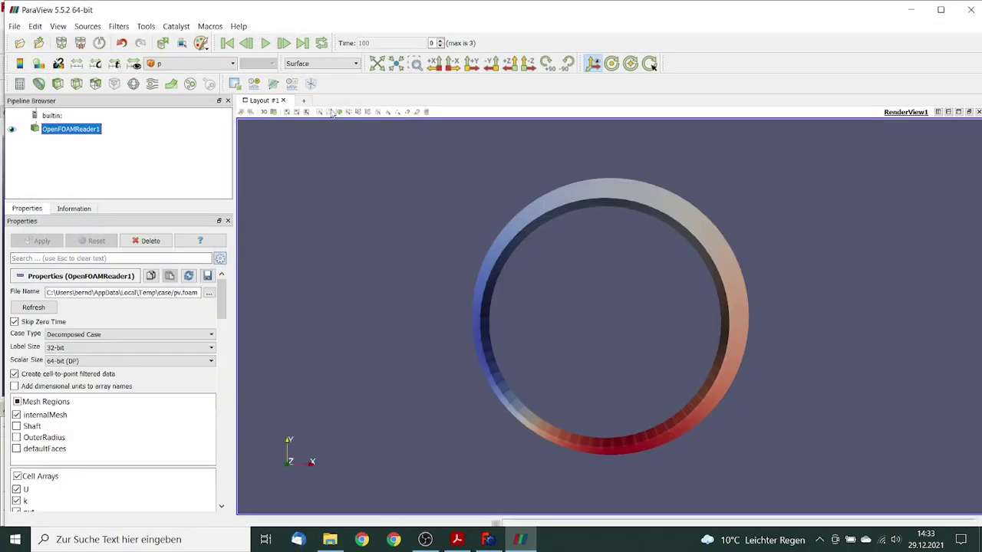
Step: Jump to final time step 336 and colour the ring by point-data pressure p
left_click(302, 43)
left_click(201, 63)
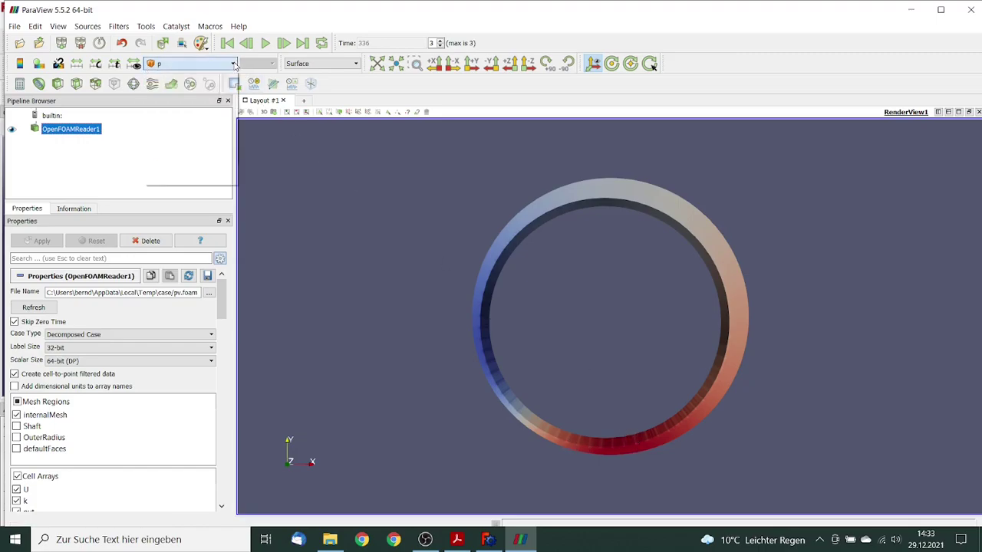
left_click(181, 115)
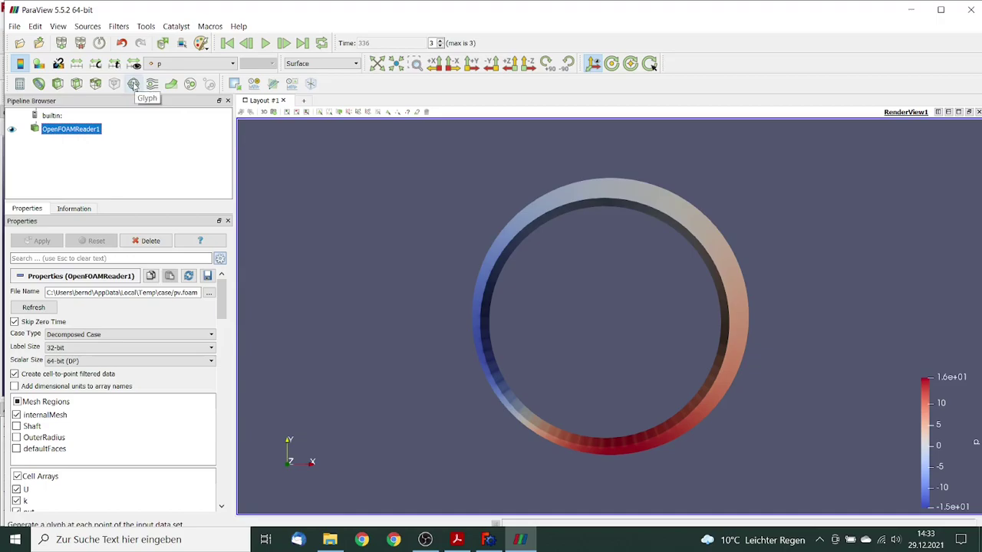
Step: Apply a Glyph filter with 200 sample points, oriented by cell-data U vectors
left_click(133, 84)
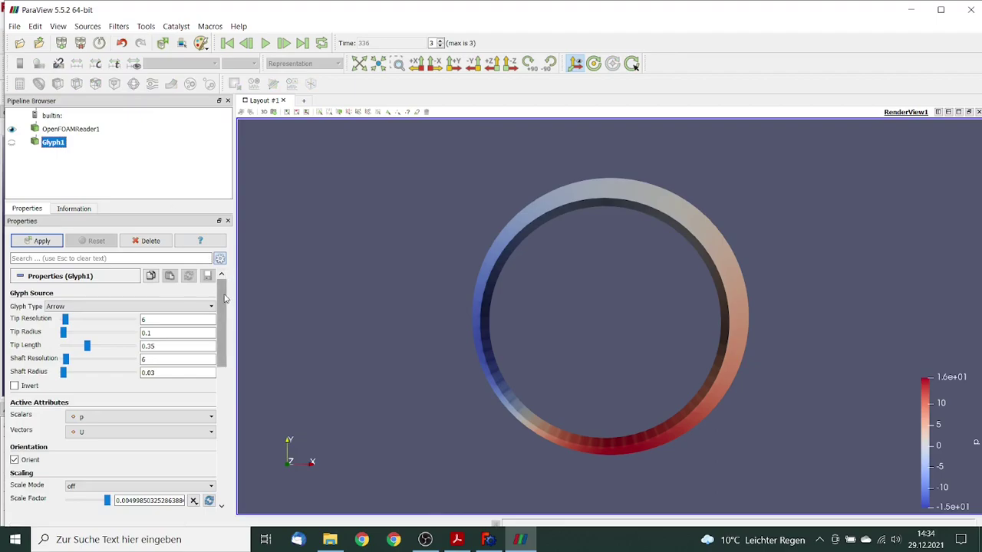
scroll(225, 298, "down", 5)
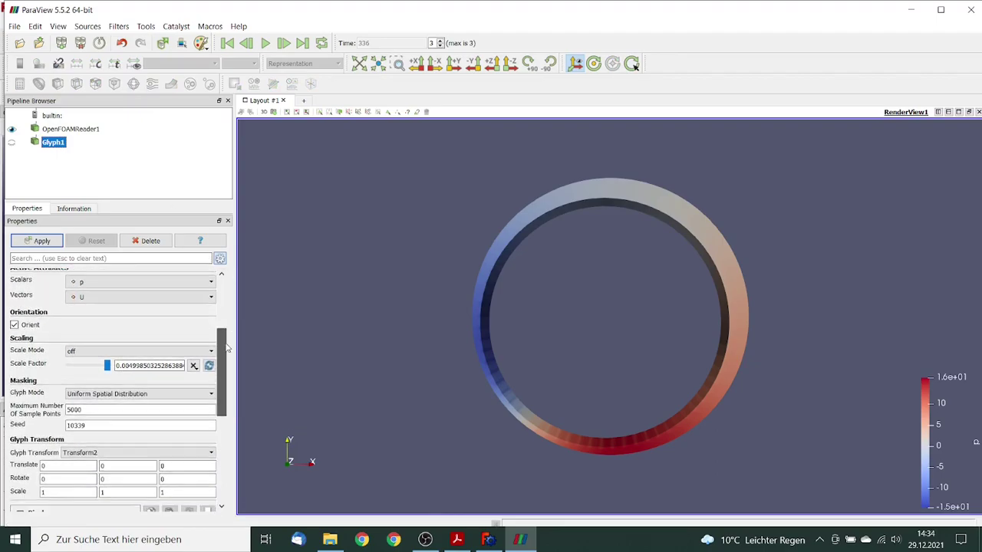
left_click_drag(84, 409, 29, 404)
type("200")
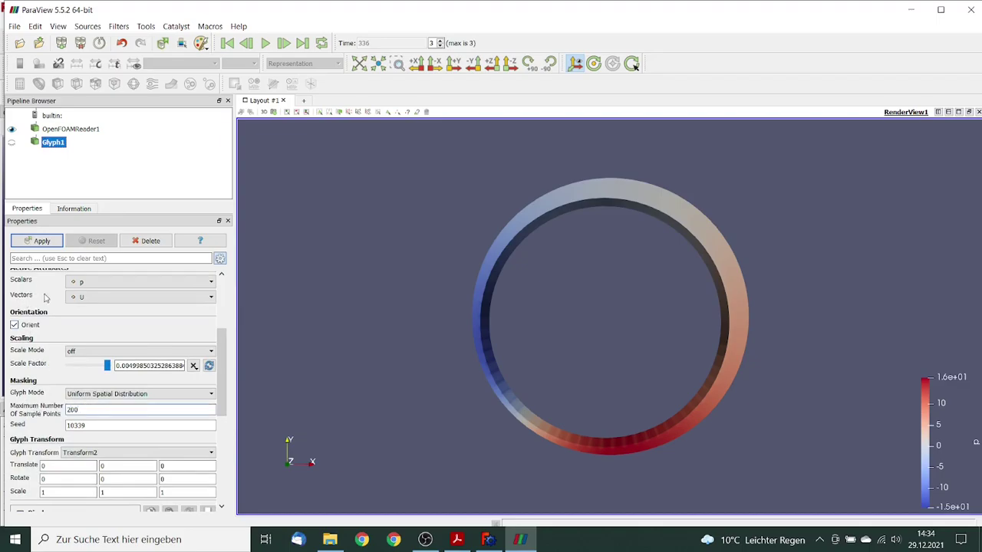
scroll(184, 338, "up", 2)
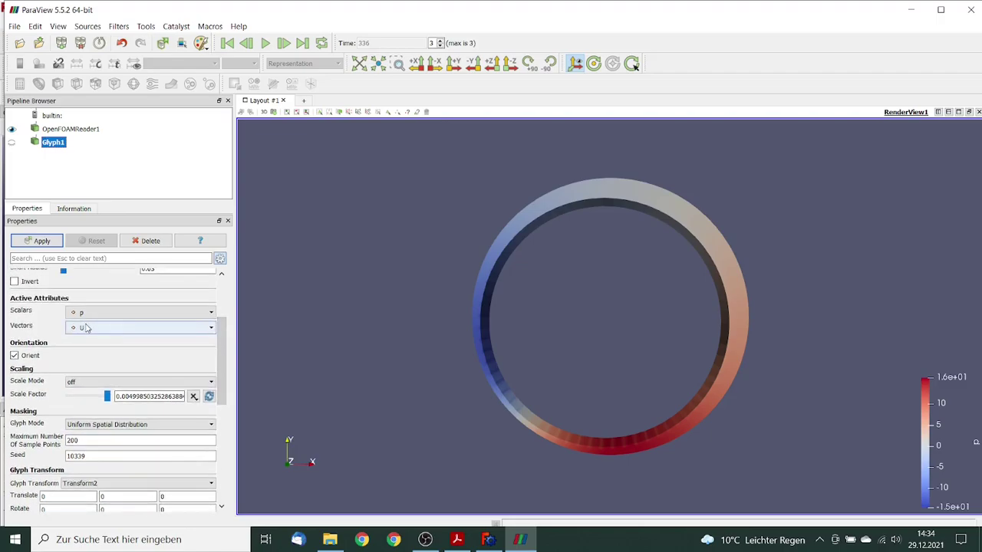
left_click(210, 329)
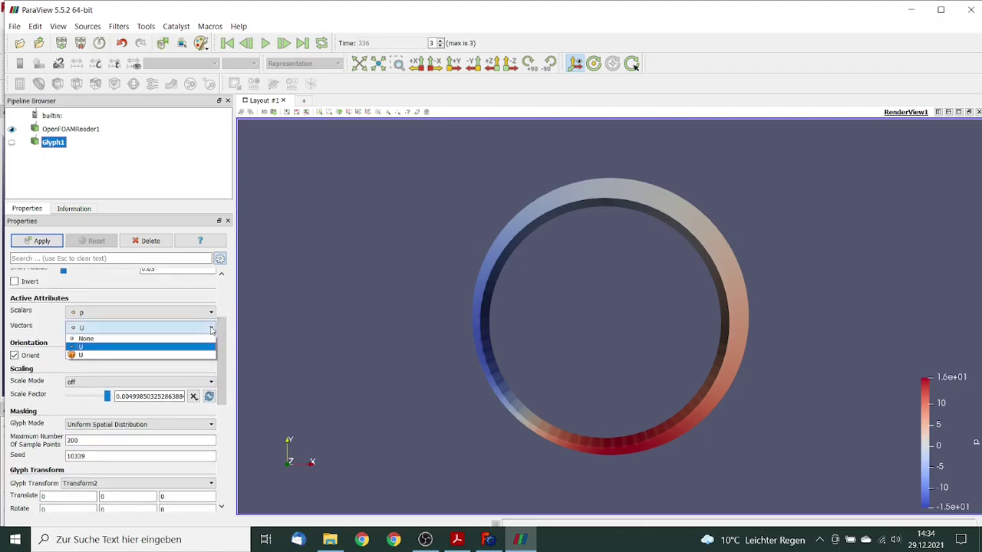
left_click(88, 357)
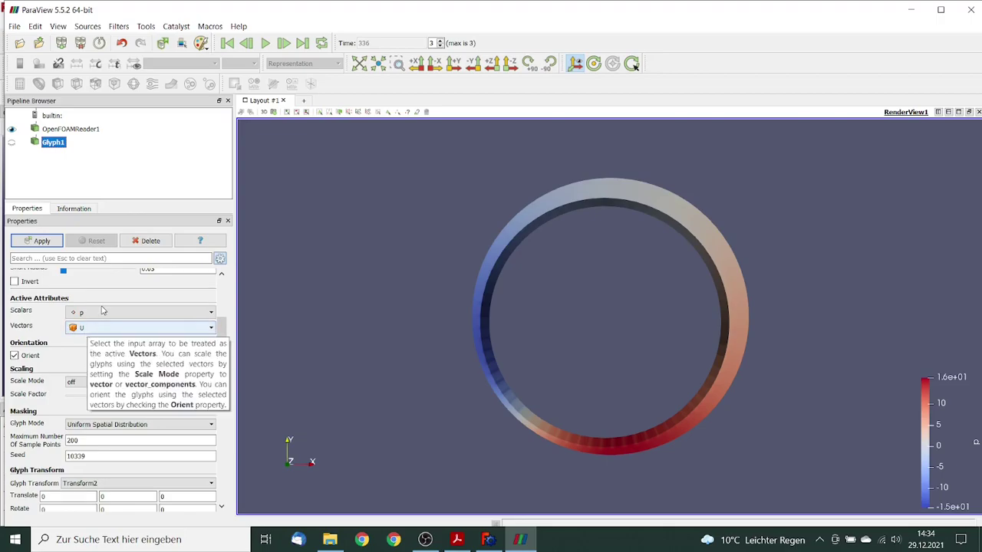
left_click(43, 241)
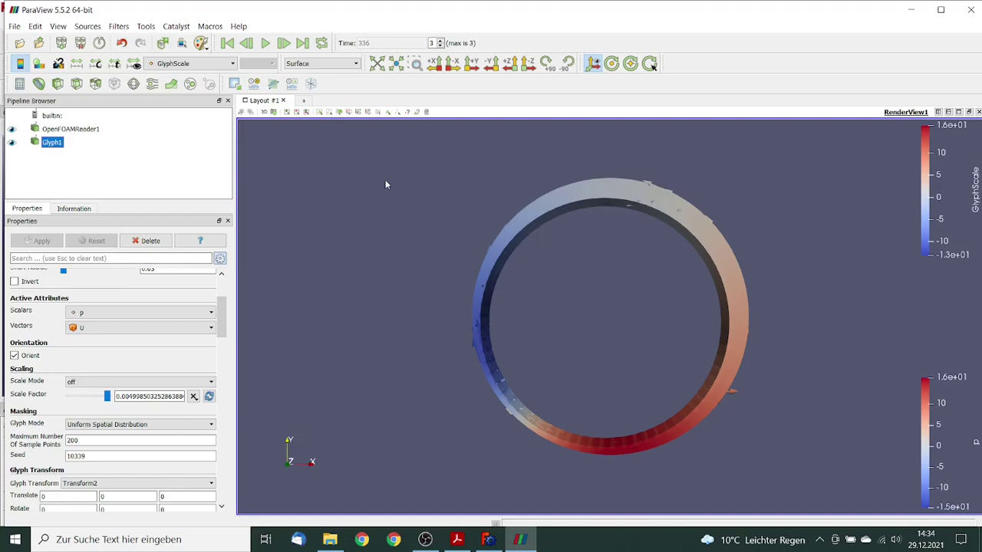
Step: Set the OpenFOAM reader's opacity to 0.15 and orbit slightly to see the velocity arrows
left_click(71, 130)
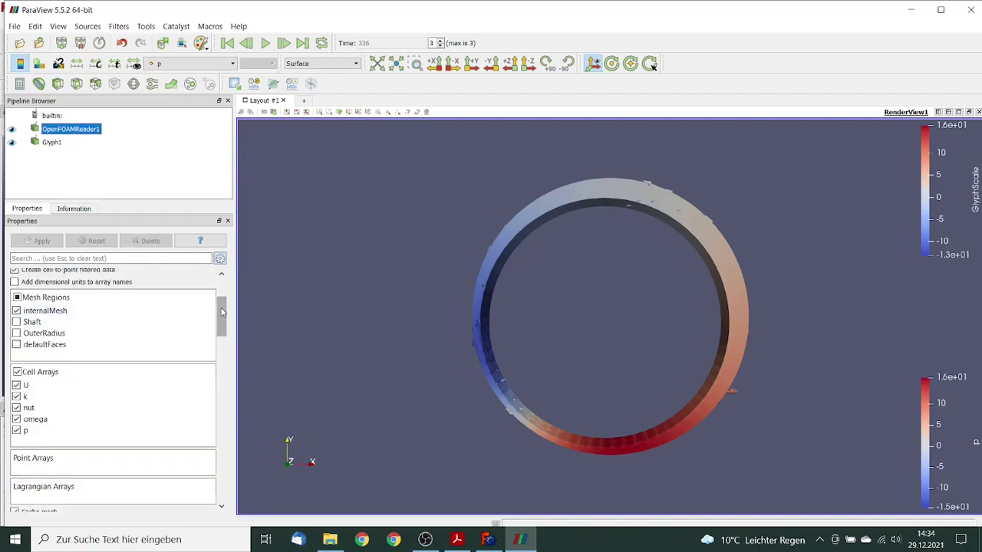
left_click_drag(222, 311, 232, 369)
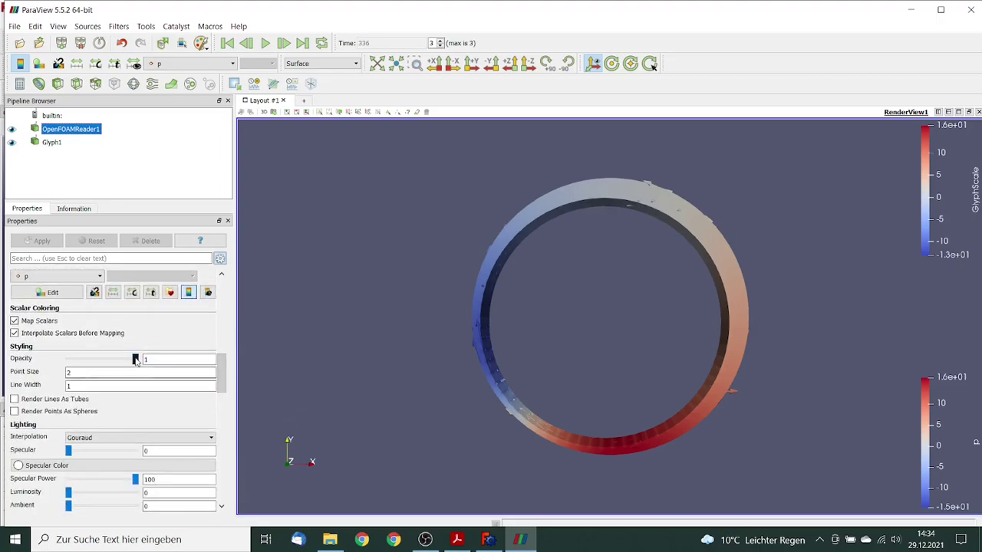
left_click_drag(135, 358, 79, 362)
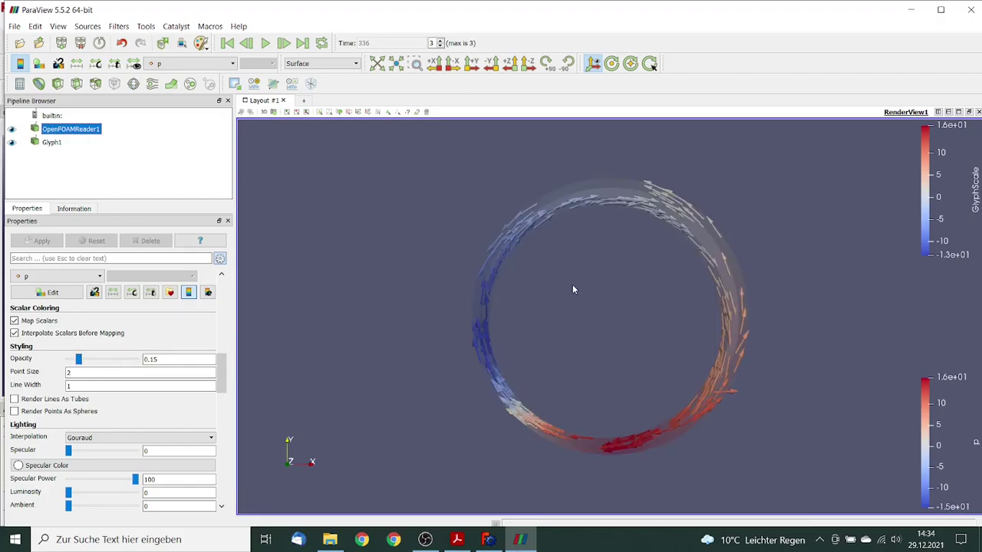
mouse_move(578, 285)
left_mouse_down()
mouse_move(600, 278)
mouse_move(605, 287)
mouse_move(592, 293)
left_mouse_up()
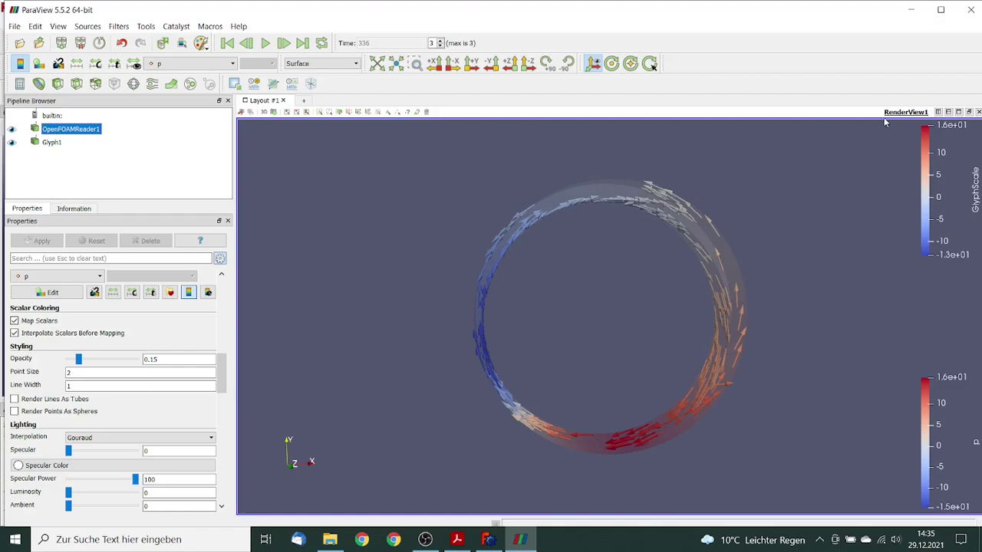
Step: Close ParaView and open postProcessing/forces_all/0/force.dat from the case folder in Notepad++
left_click(971, 12)
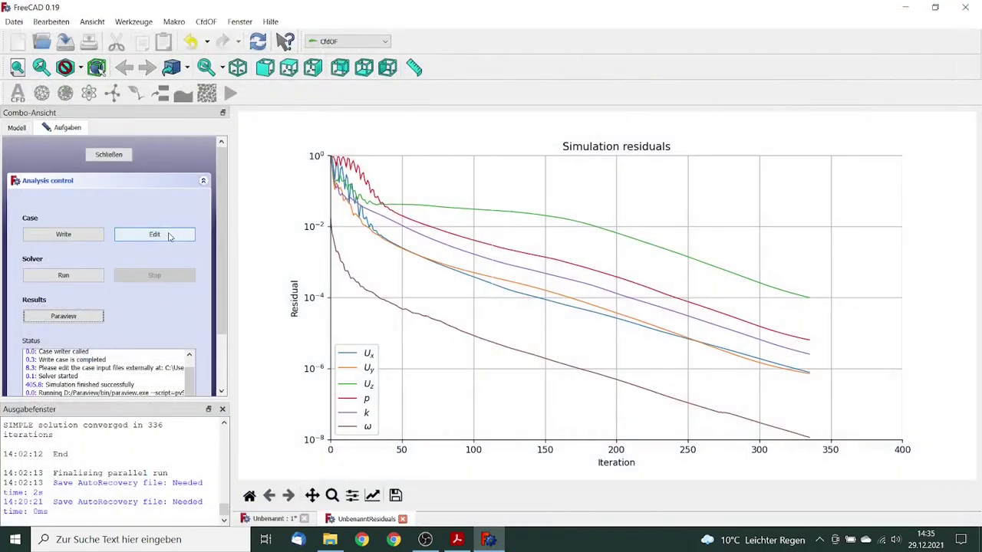
left_click(172, 235)
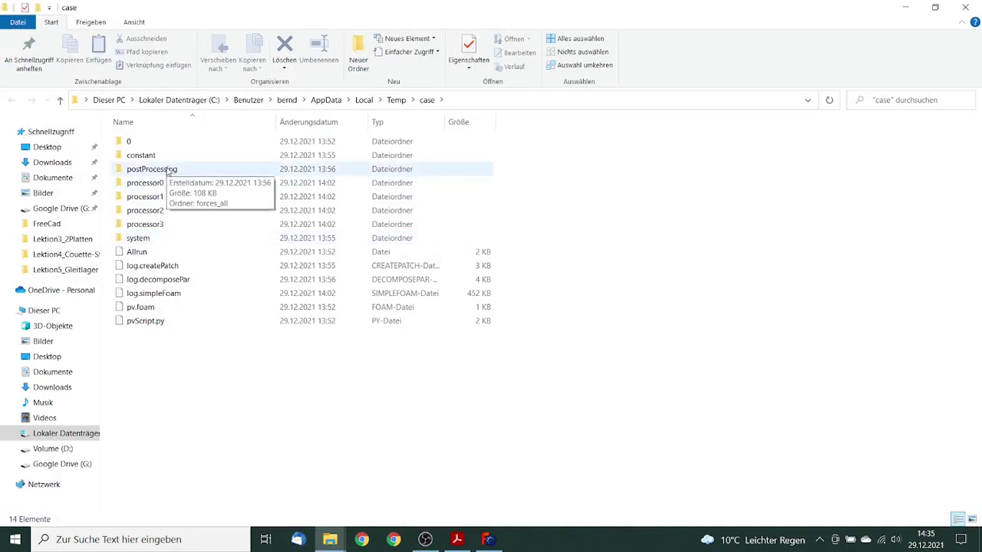
double_click(168, 169)
double_click(151, 141)
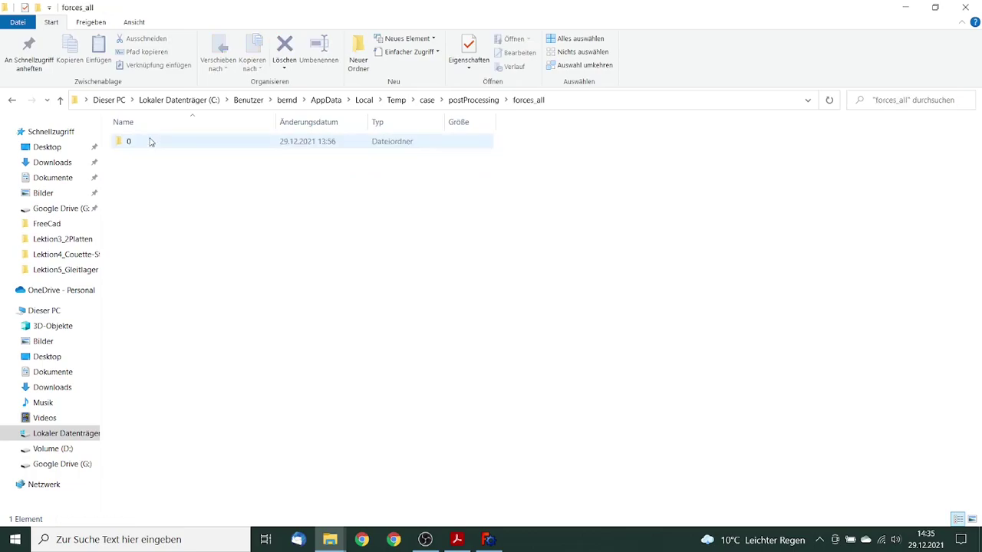
double_click(133, 143)
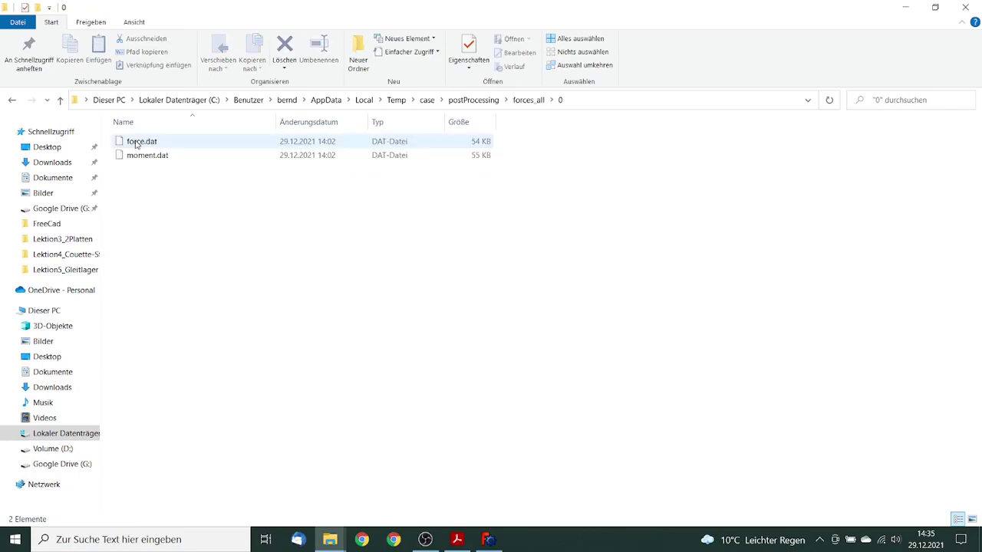
left_click(141, 143)
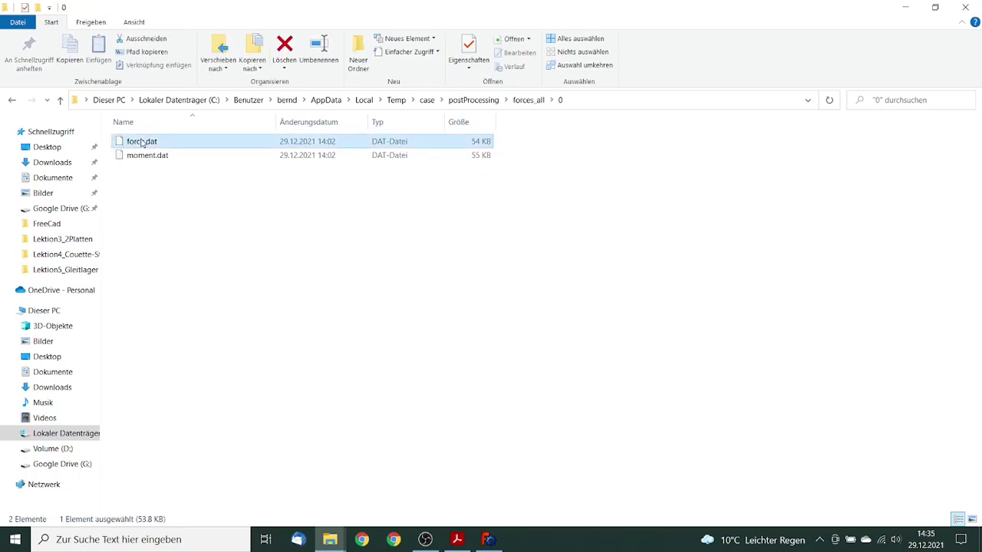
right_click(142, 144)
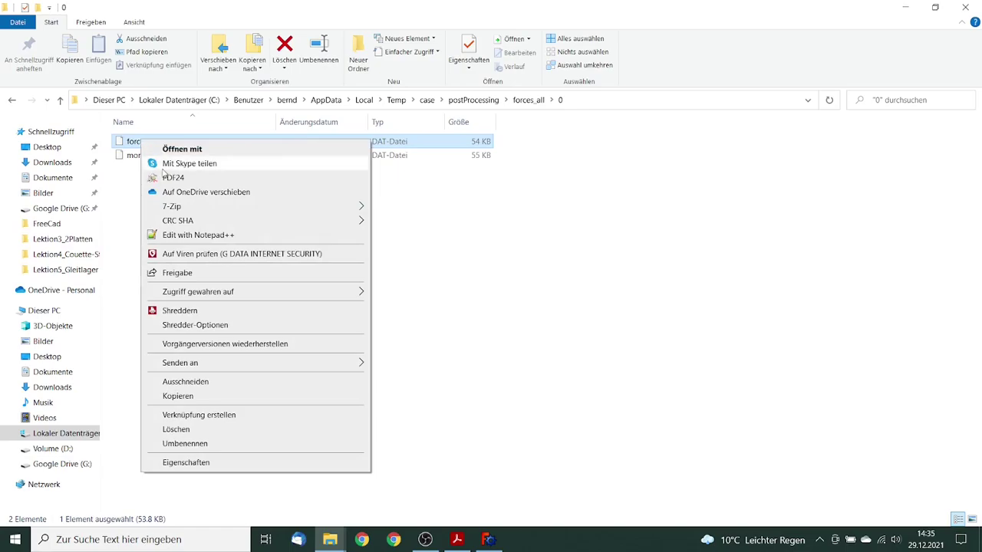
left_click(190, 237)
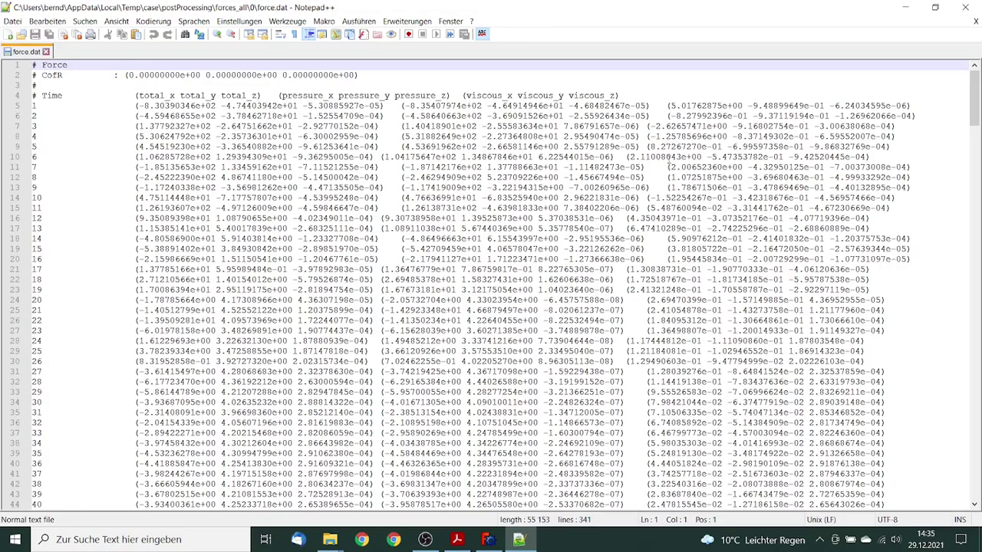
Step: Scroll force.dat to its last row, iteration 336, with total forces -5.224 in x and 4.154 in y
left_click_drag(974, 98, 961, 485)
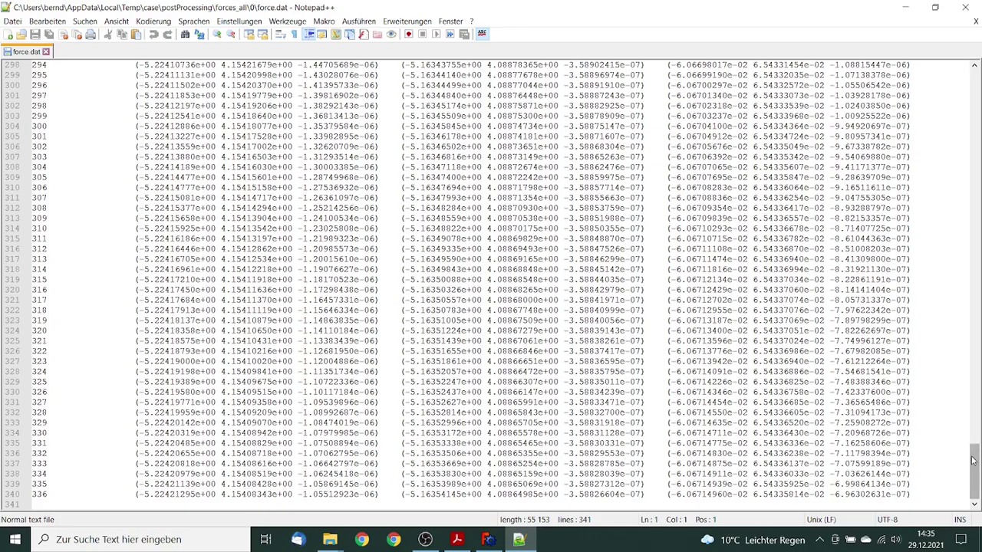
left_click_drag(977, 459, 979, 71)
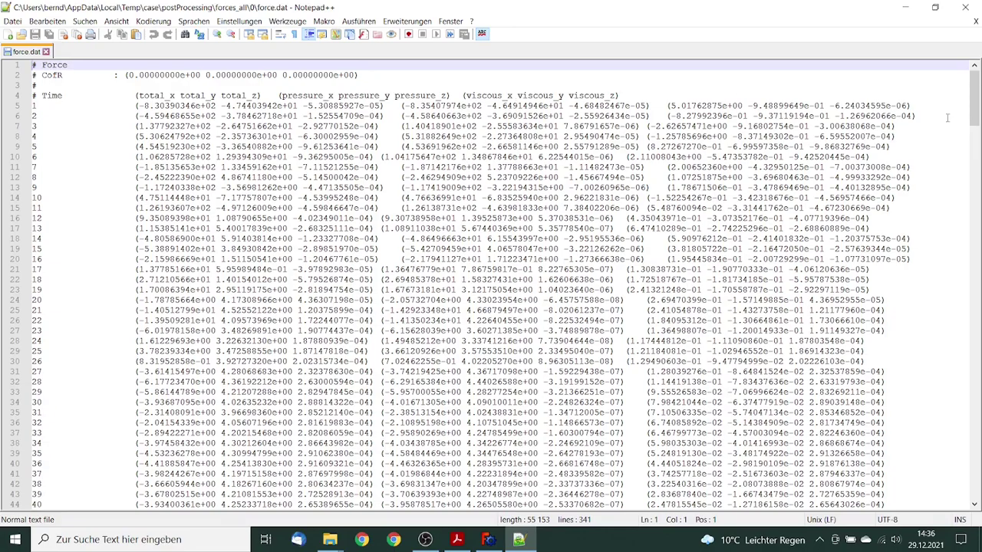
left_click_drag(973, 99, 973, 497)
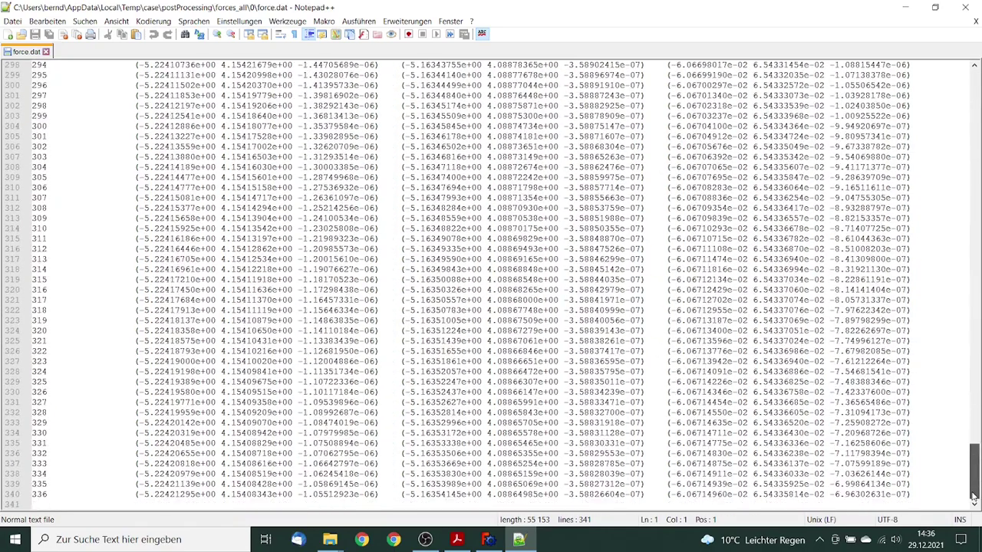